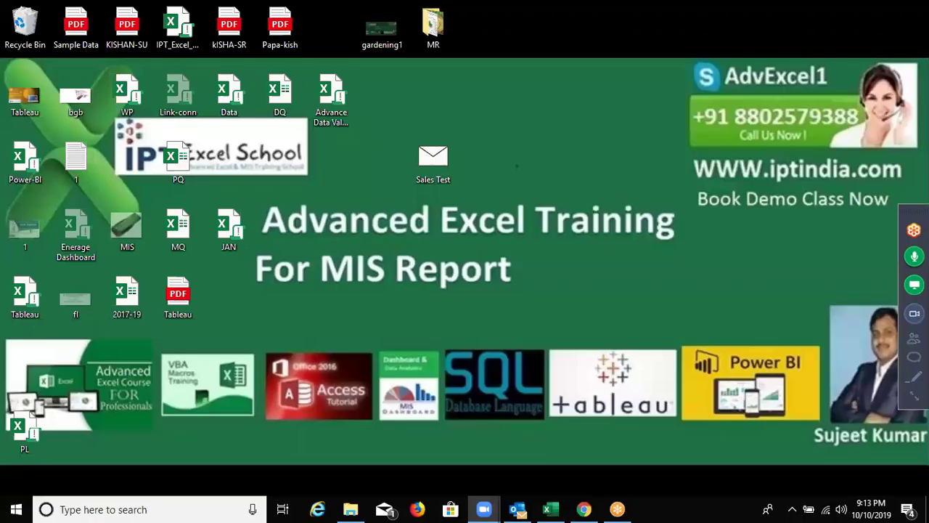
Focus the desktop, then bring the Excel window forward from the taskbar.
{"action": "left_click", "coordinate": [649, 181]}
{"action": "left_click", "coordinate": [544, 508]}
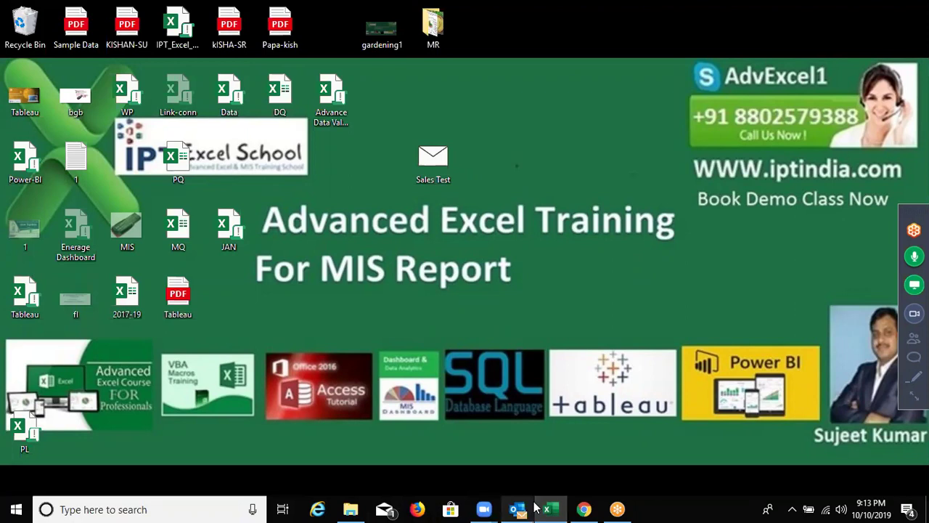
Open the Data workbook from the File > Open recent workbooks list.
{"action": "mouse_move", "coordinate": [495, 491]}
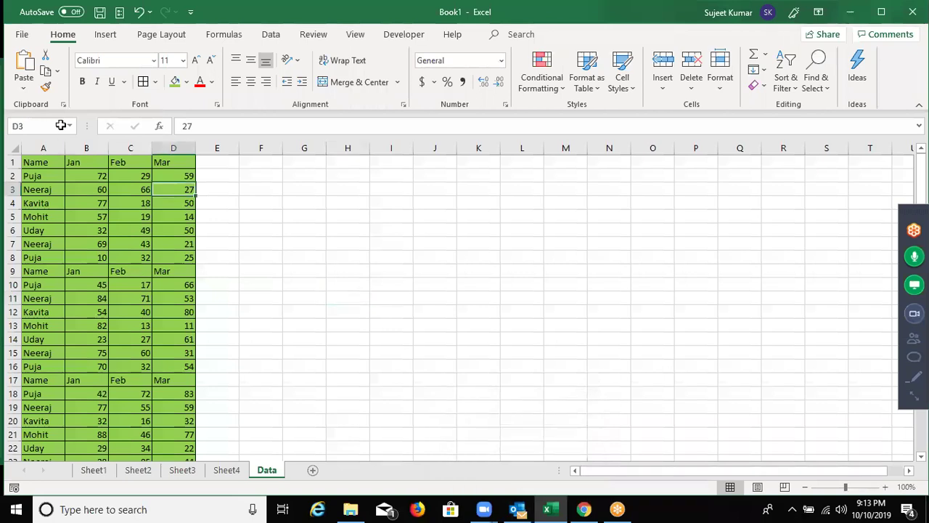
{"action": "key", "text": "alt+f"}
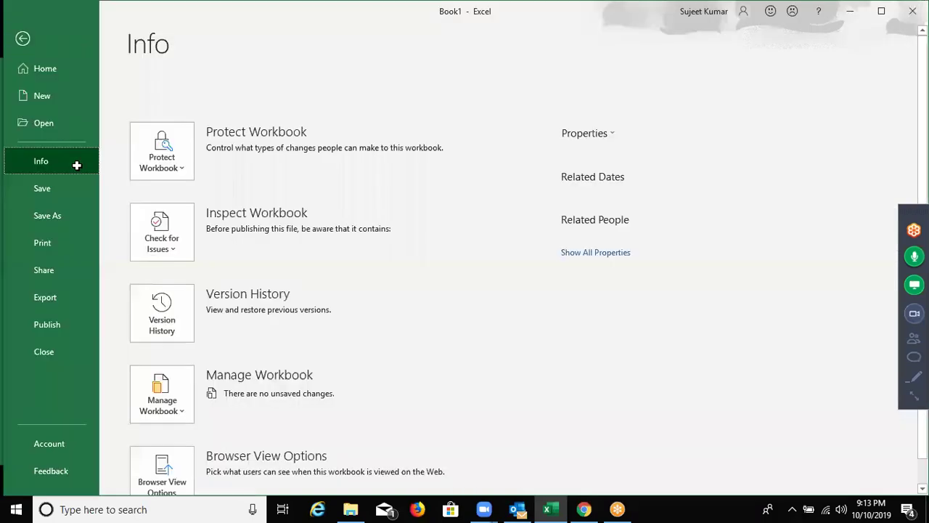
{"action": "key", "text": "o"}
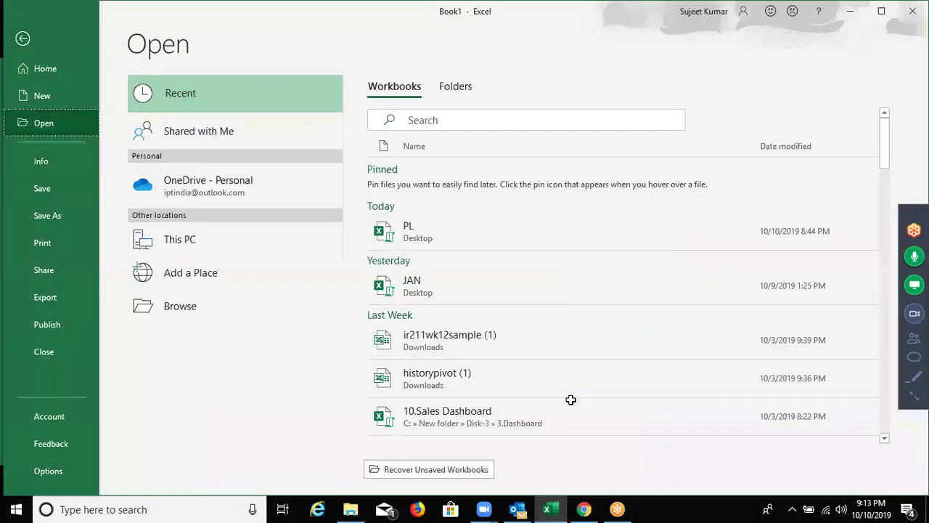
{"action": "scroll", "coordinate": [569, 398], "scroll_direction": "down", "scroll_amount": 1}
{"action": "left_click", "coordinate": [570, 398]}
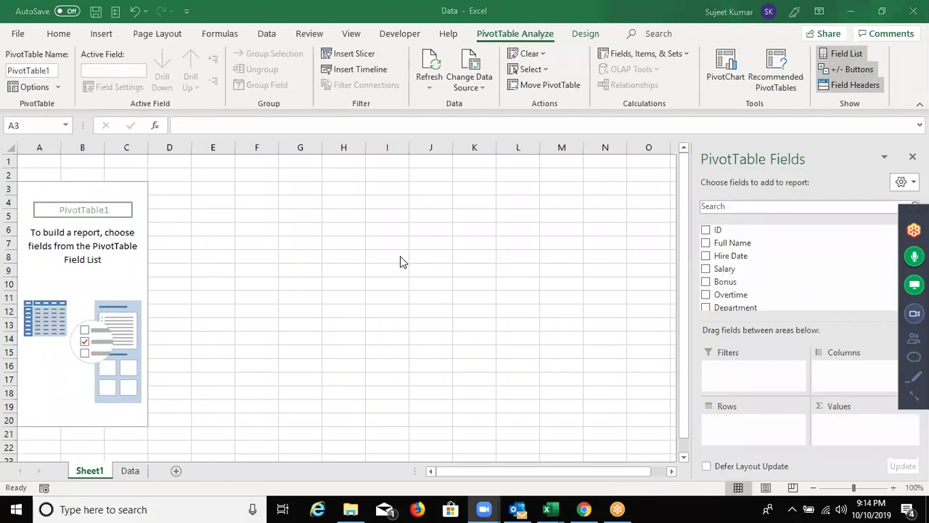
Build the pivot with Department as rows and Sum of Salary as values, checking the Design tab.
{"action": "left_click", "coordinate": [752, 305]}
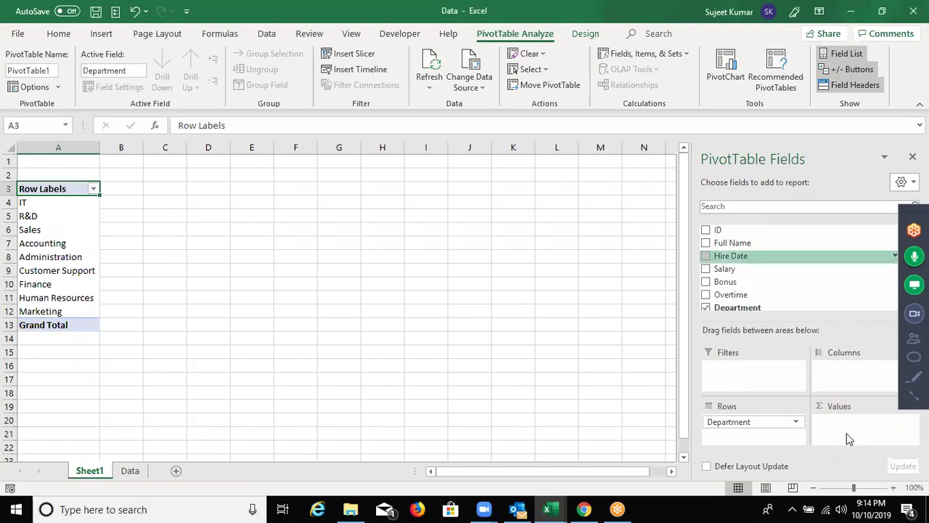
{"action": "left_click_drag", "start_coordinate": [850, 439], "coordinate": [848, 434]}
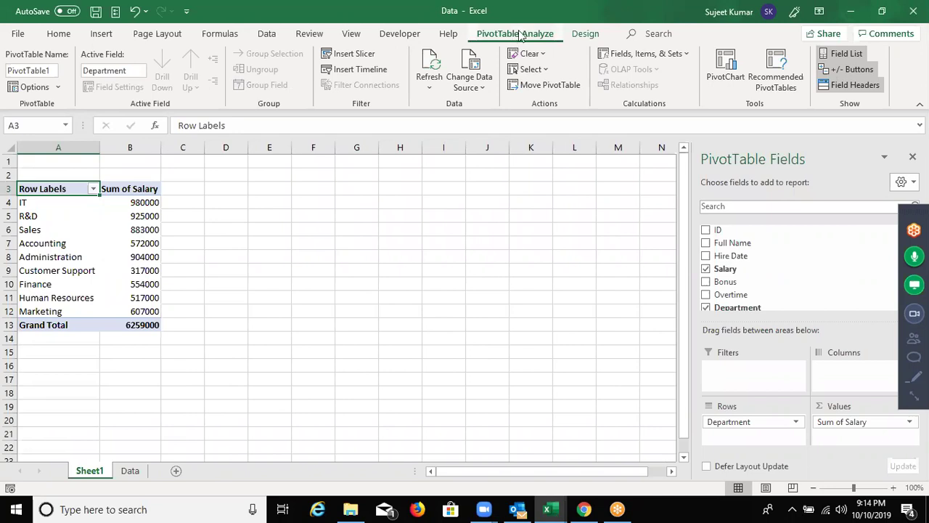
{"action": "left_click", "coordinate": [585, 33]}
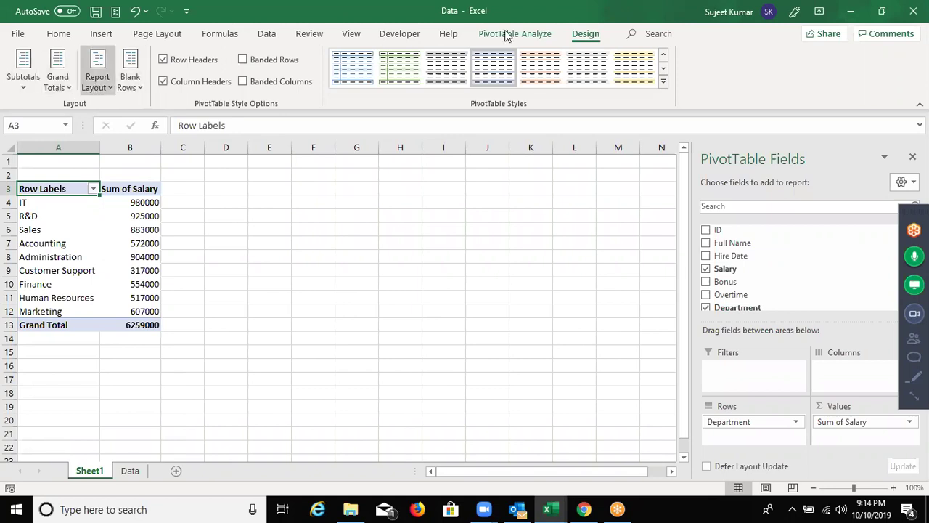
{"action": "left_click", "coordinate": [500, 35]}
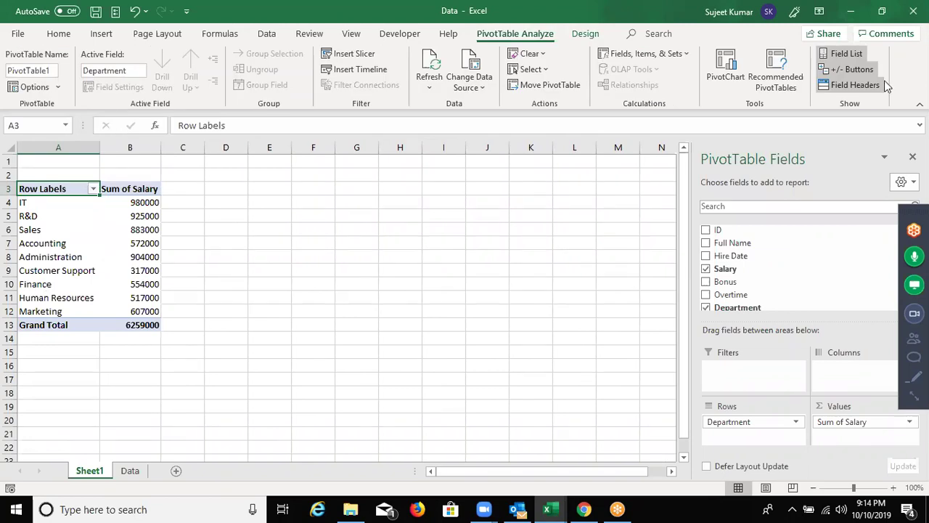
Toggle the PivotTable Fields pane off and on twice, leaving it visible.
{"action": "left_click", "coordinate": [853, 55]}
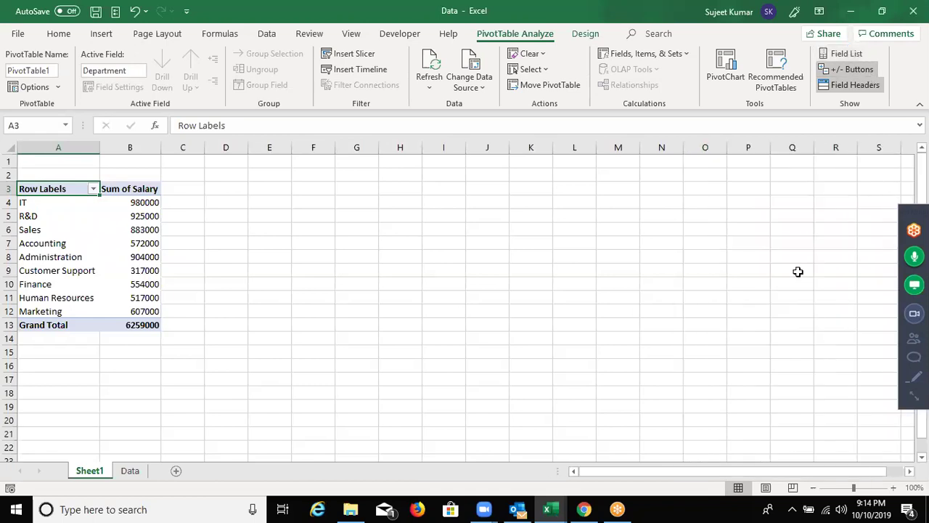
{"action": "left_click", "coordinate": [855, 55]}
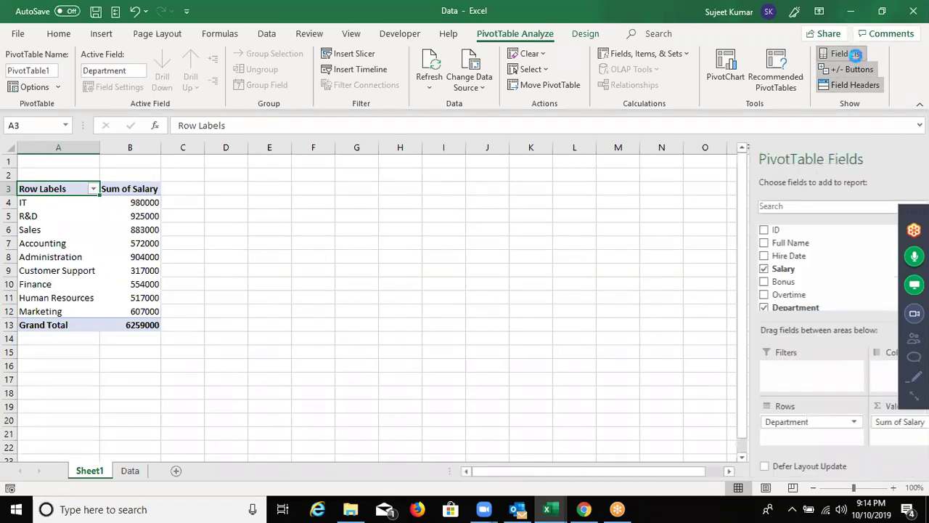
{"action": "left_click", "coordinate": [851, 55]}
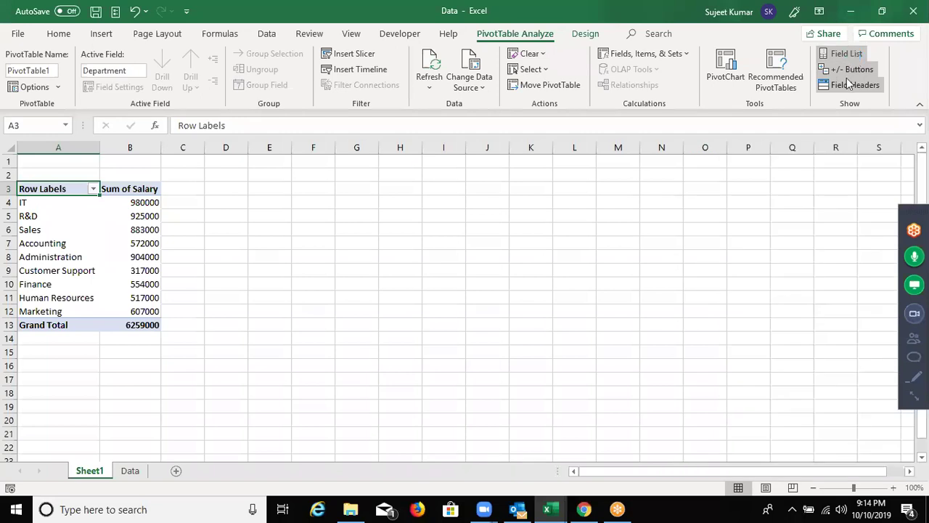
{"action": "left_click", "coordinate": [850, 55]}
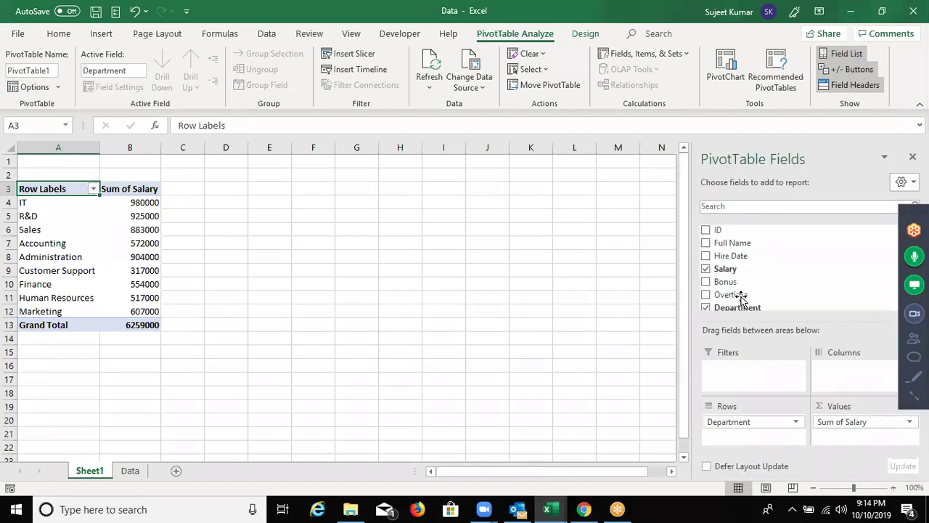
Add Month as a second row field under Department and collapse IT and R&D.
{"action": "scroll", "coordinate": [734, 286], "scroll_direction": "down", "scroll_amount": 3}
{"action": "left_click_drag", "start_coordinate": [726, 272], "coordinate": [796, 459]}
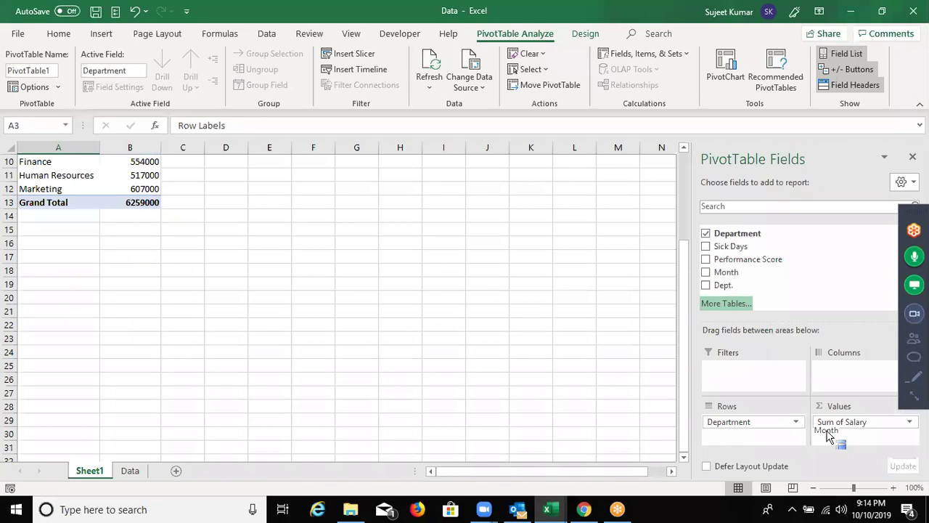
{"action": "left_click_drag", "start_coordinate": [796, 459], "coordinate": [721, 431]}
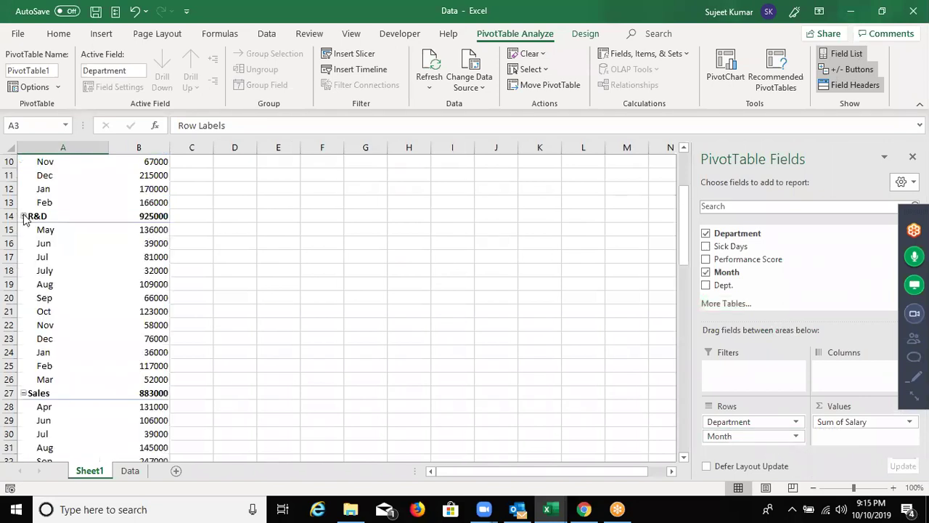
{"action": "left_click", "coordinate": [23, 216]}
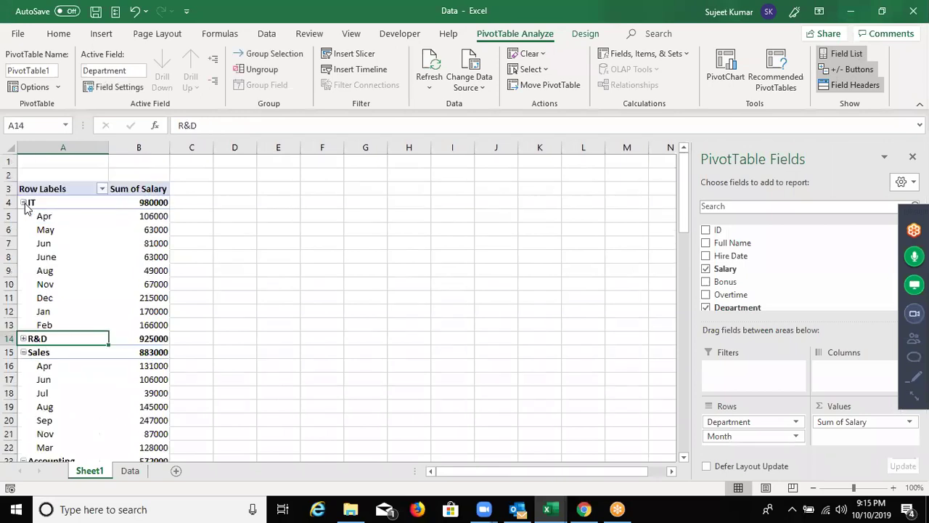
{"action": "left_click", "coordinate": [23, 203]}
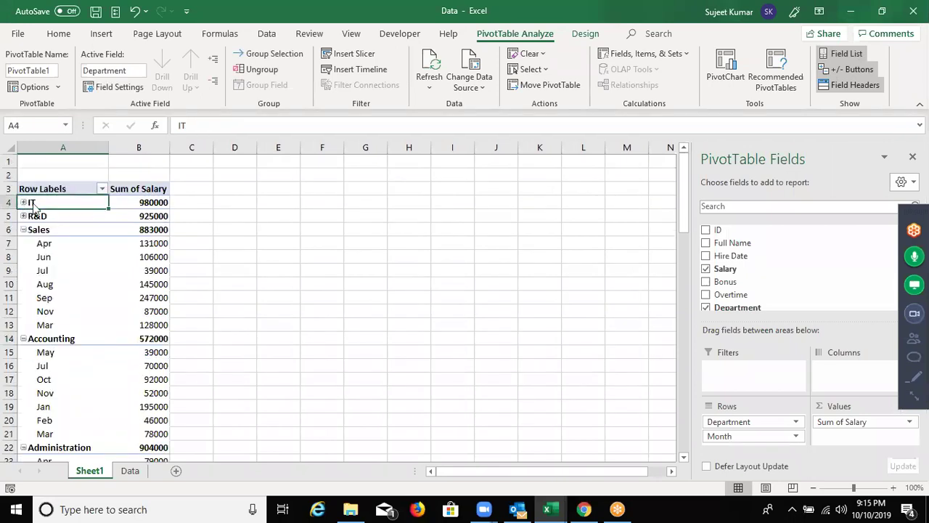
Toggle the +/- Buttons and Field Headers off and back on.
{"action": "left_click", "coordinate": [850, 70]}
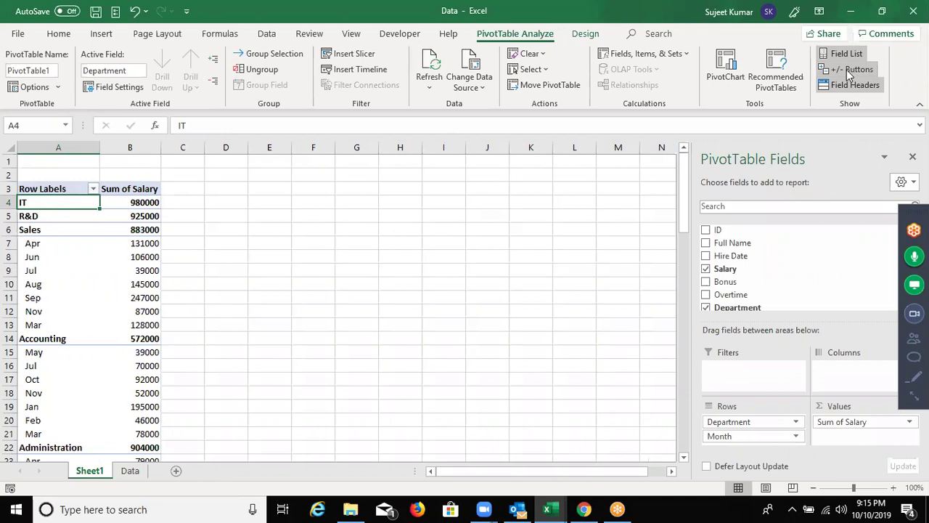
{"action": "left_click", "coordinate": [848, 74]}
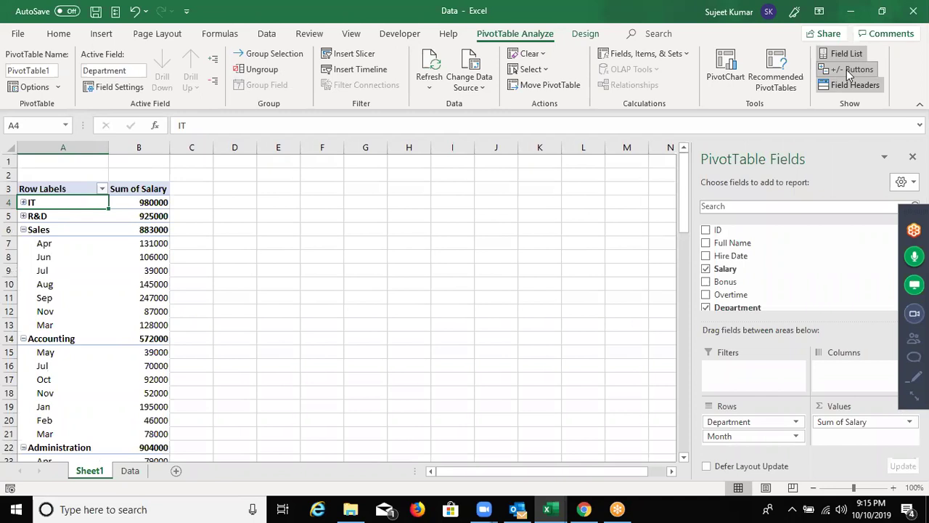
{"action": "left_click", "coordinate": [844, 91]}
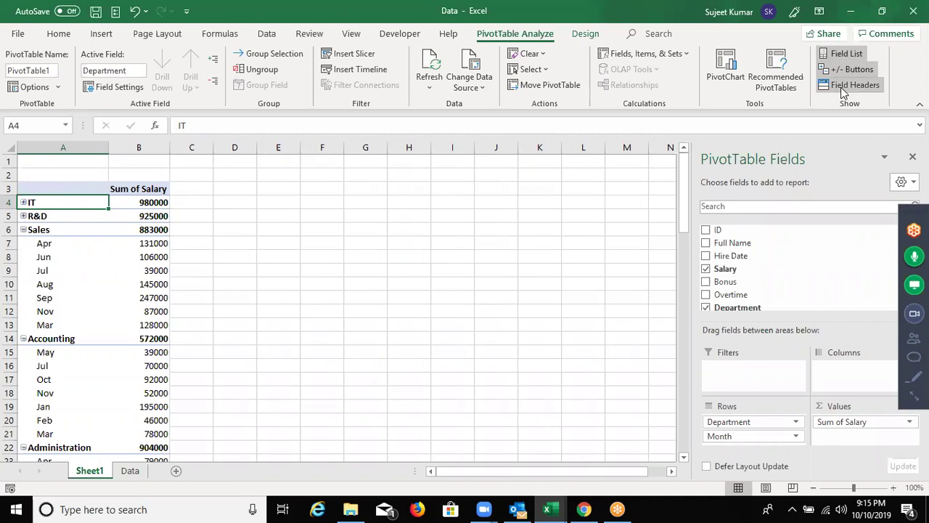
{"action": "left_click", "coordinate": [844, 88]}
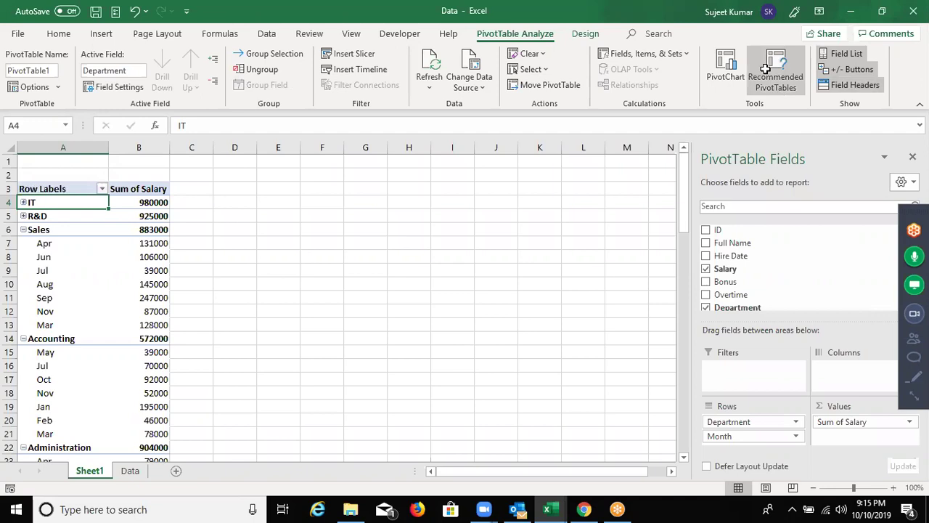
From the Data sheet, bring up Recommended PivotTables and scroll through the suggestions.
{"action": "key", "text": "ctrl+Page_Down"}
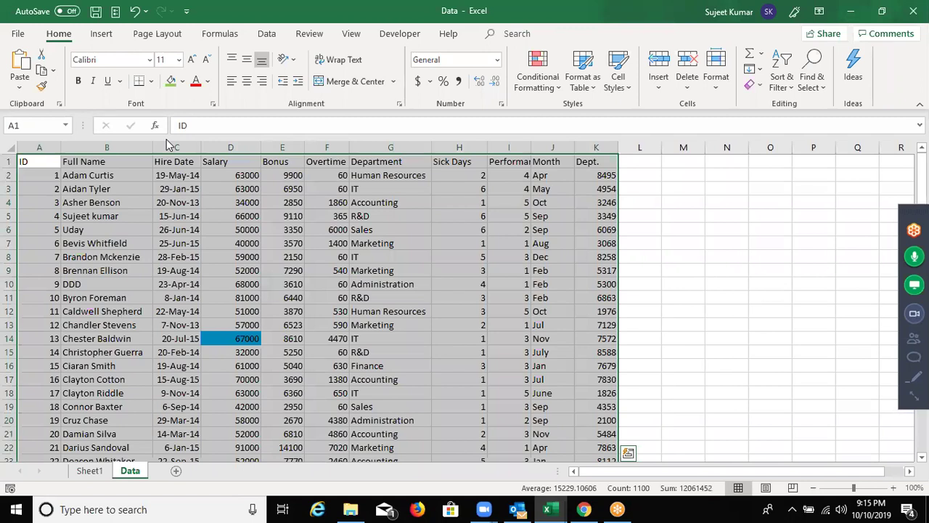
{"action": "left_click", "coordinate": [115, 36]}
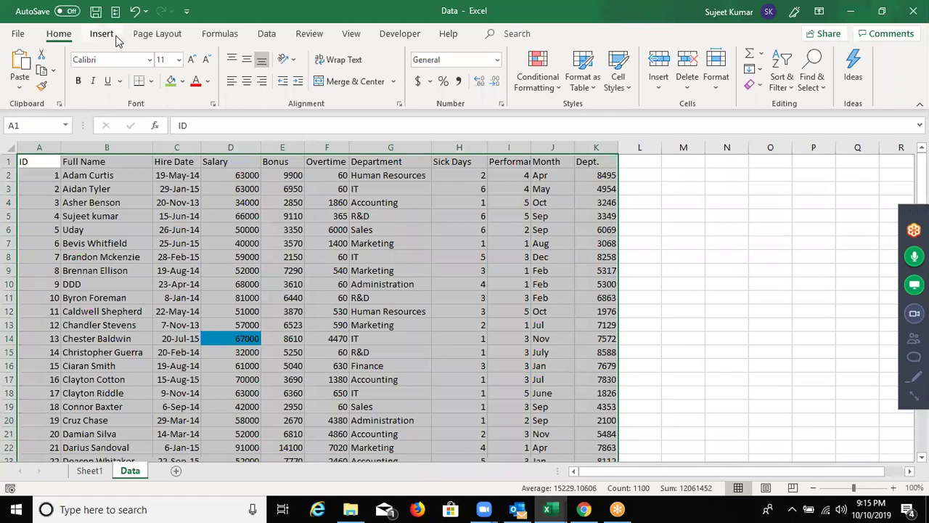
{"action": "left_click", "coordinate": [64, 88]}
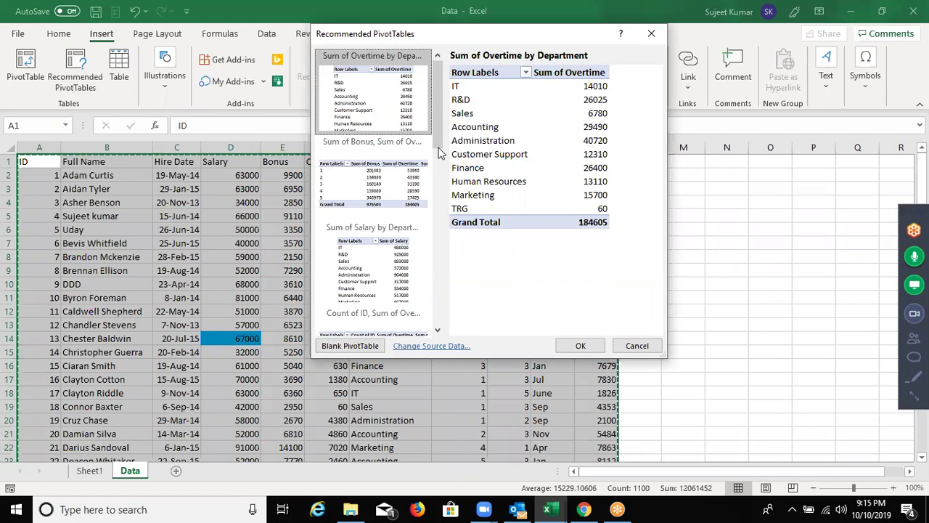
{"action": "scroll", "coordinate": [447, 217], "scroll_direction": "down", "scroll_amount": 3}
{"action": "scroll", "coordinate": [447, 280], "scroll_direction": "down", "scroll_amount": 3}
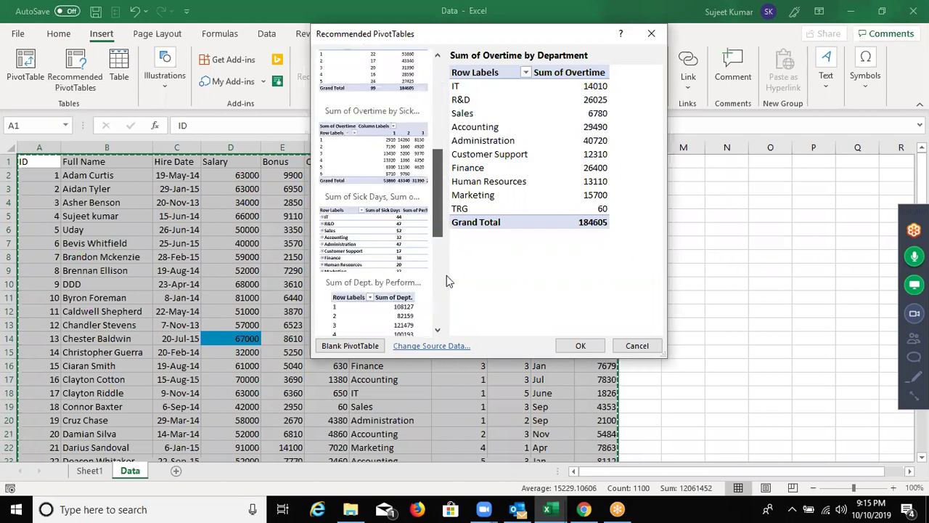
{"action": "scroll", "coordinate": [447, 287], "scroll_direction": "down", "scroll_amount": 3}
{"action": "scroll", "coordinate": [456, 120], "scroll_direction": "down", "scroll_amount": 3}
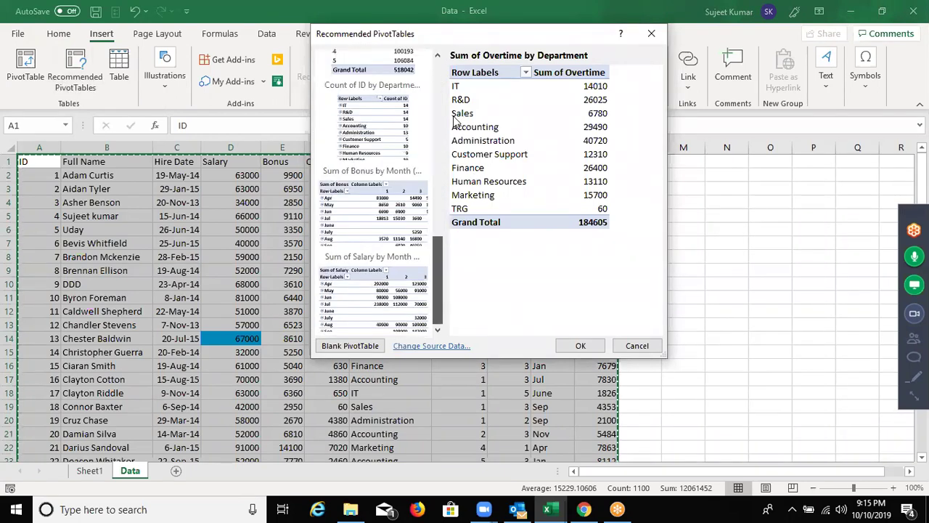
{"action": "scroll", "coordinate": [456, 120], "scroll_direction": "up", "scroll_amount": 10}
Preview several layouts and insert Sum of Sick Days, Sum of Performance Score by department.
{"action": "left_click", "coordinate": [366, 209]}
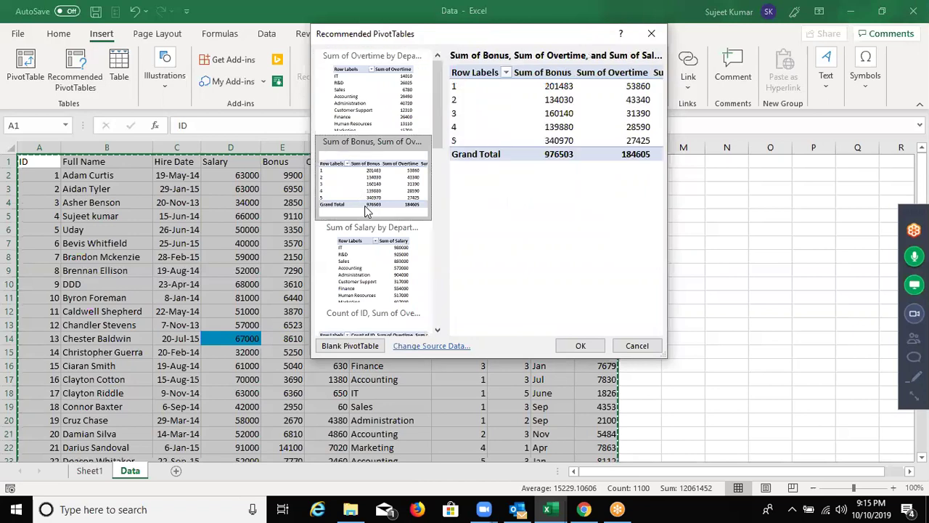
{"action": "left_click", "coordinate": [358, 252]}
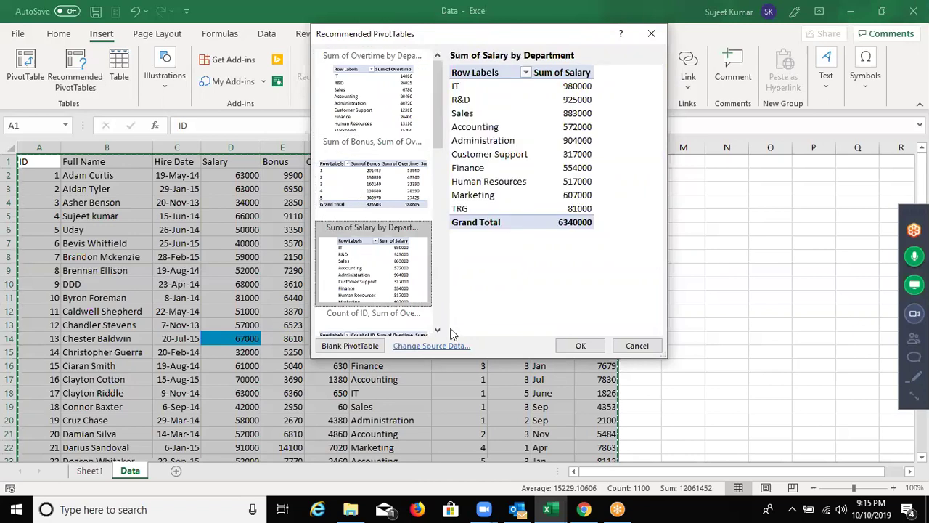
{"action": "scroll", "coordinate": [384, 261], "scroll_direction": "down", "scroll_amount": 1}
{"action": "left_click", "coordinate": [385, 262]}
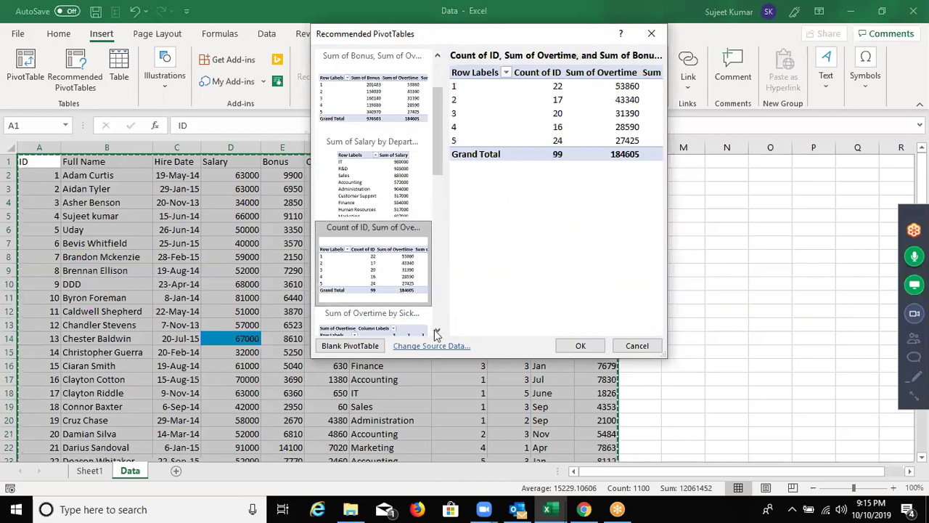
{"action": "left_click", "coordinate": [428, 326]}
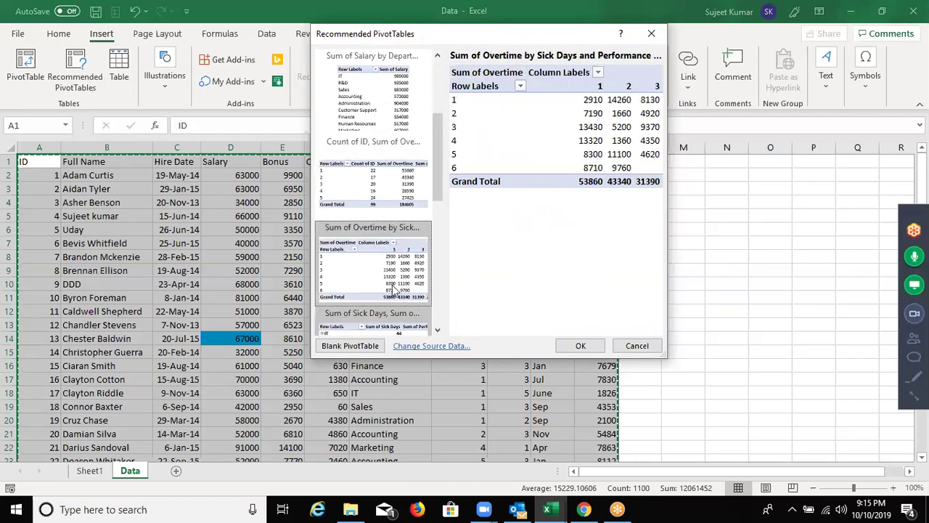
{"action": "scroll", "coordinate": [397, 290], "scroll_direction": "down", "scroll_amount": 1}
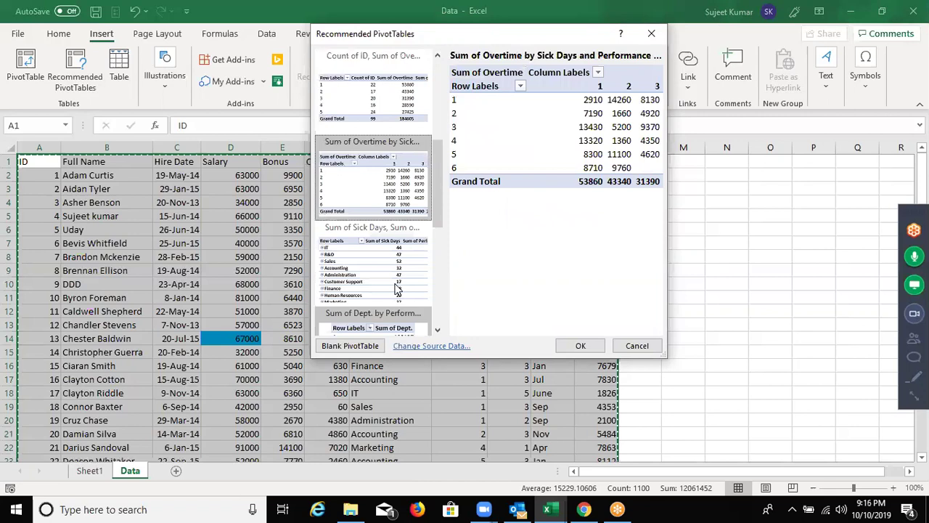
{"action": "left_click", "coordinate": [397, 289]}
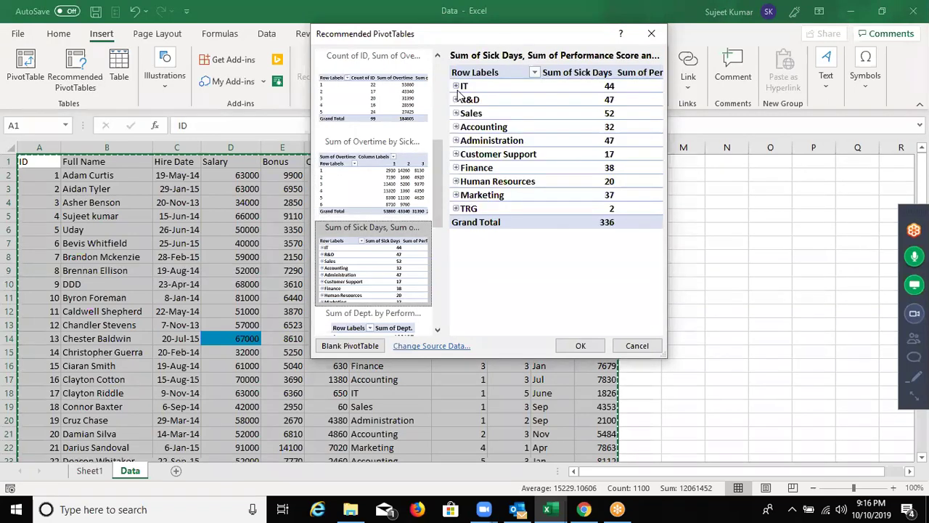
{"action": "left_click", "coordinate": [591, 343]}
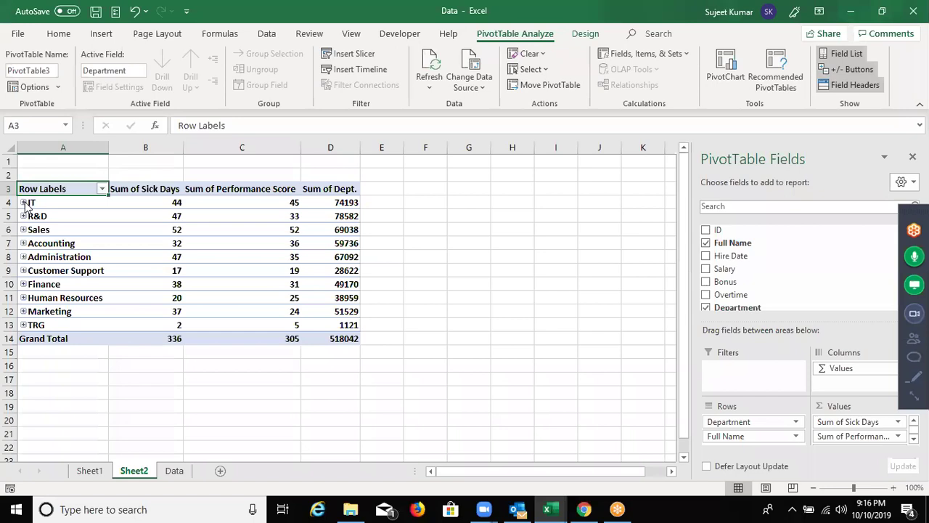
Expand and collapse IT on Sheet2, then remove Month from Sheet1's pivot rows.
{"action": "left_click", "coordinate": [23, 203]}
{"action": "key", "text": "alt+shift+minus"}
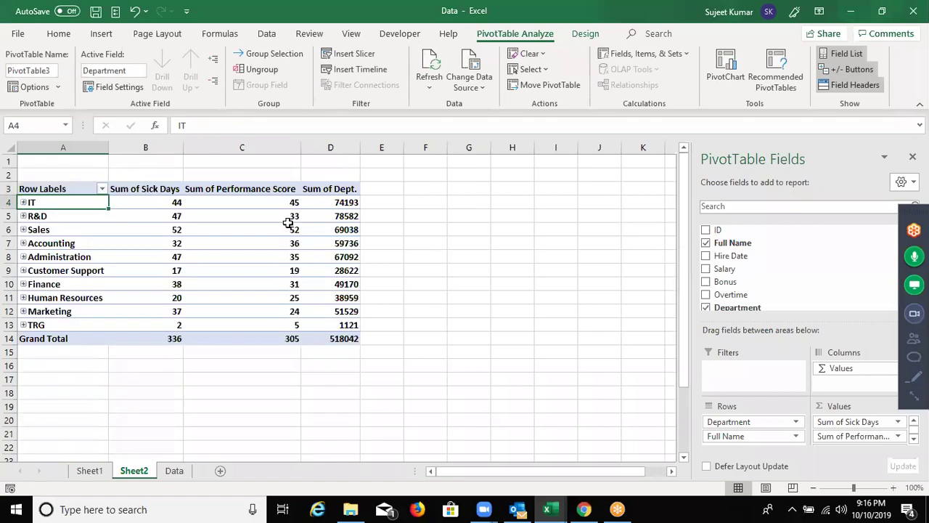
{"action": "left_click", "coordinate": [98, 466]}
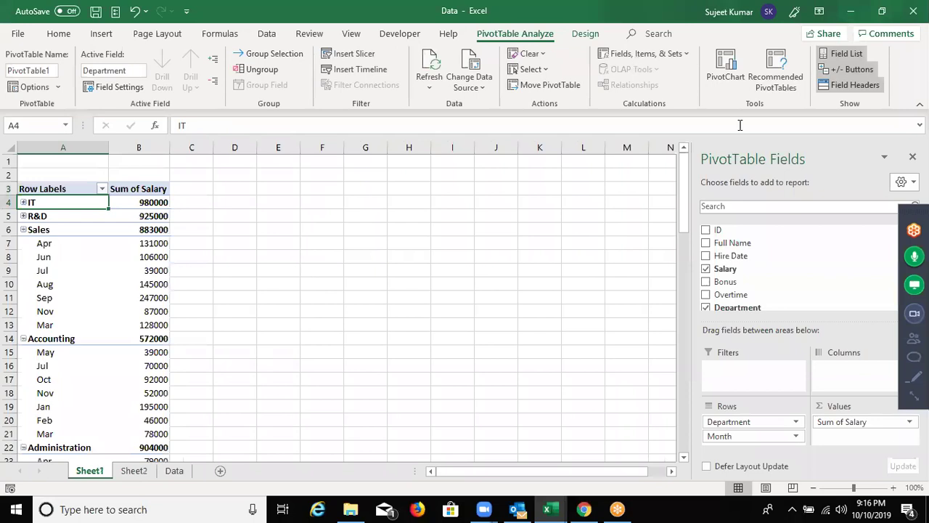
{"action": "key", "text": "Right"}
{"action": "key", "text": "Down"}
{"action": "key", "text": "Down"}
{"action": "key", "text": "Down"}
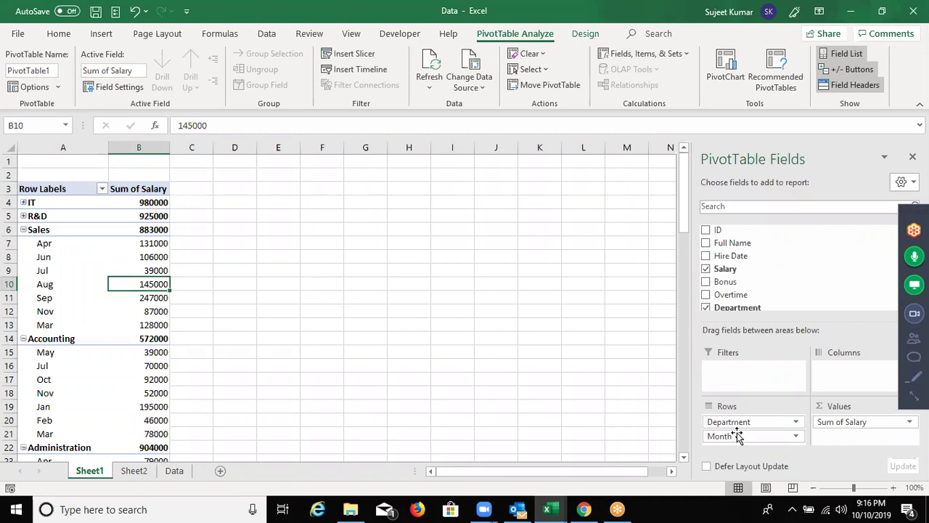
{"action": "mouse_move", "coordinate": [734, 436]}
{"action": "left_mouse_down"}
{"action": "mouse_move", "coordinate": [762, 337]}
{"action": "mouse_move", "coordinate": [802, 294]}
{"action": "left_mouse_up"}
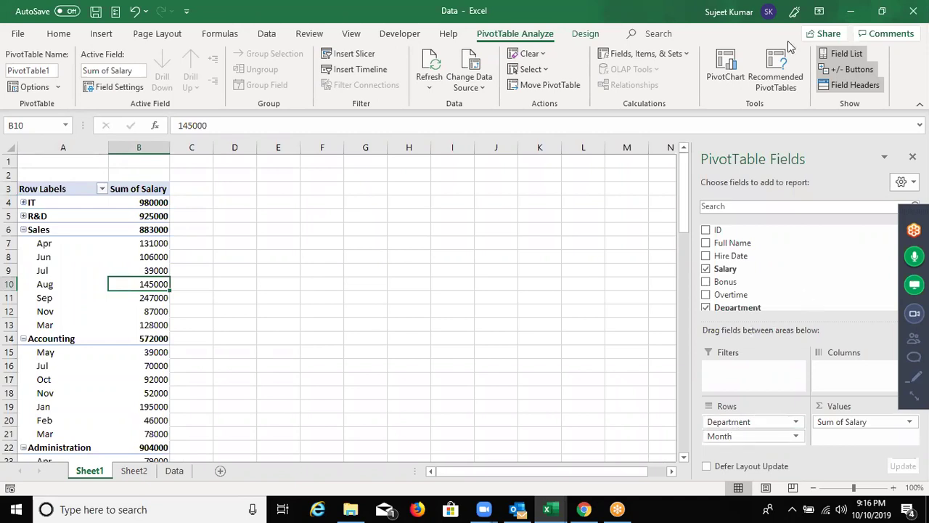
Insert a clustered column PivotChart of salary by department and move it beside the table.
{"action": "left_click", "coordinate": [726, 66]}
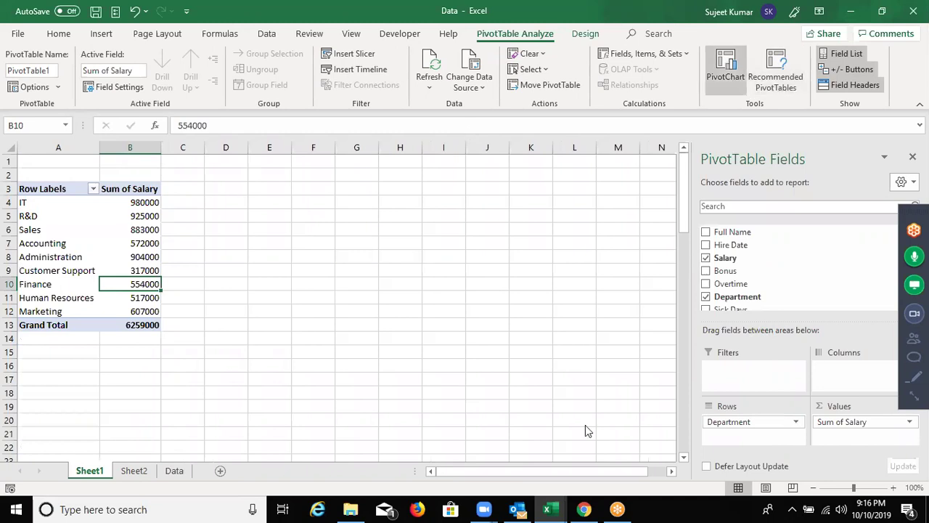
{"action": "left_click", "coordinate": [614, 433]}
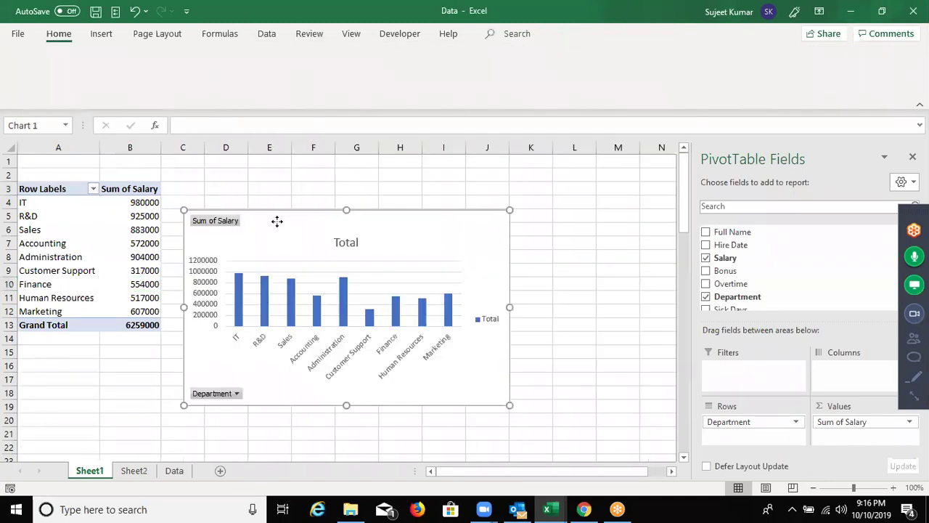
{"action": "left_click_drag", "start_coordinate": [267, 220], "coordinate": [259, 194]}
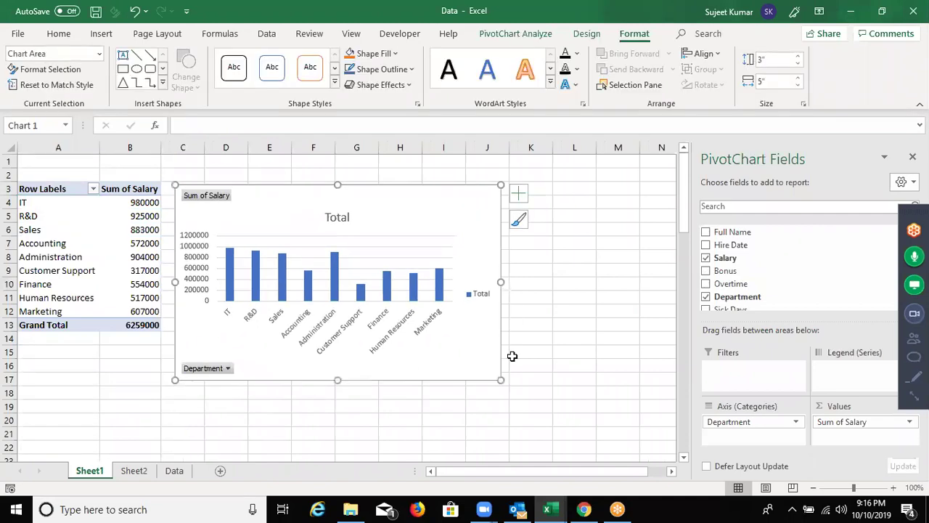
Replace the column chart with a 2-D horizontal bar PivotChart and move it up and right.
{"action": "key", "text": "Delete"}
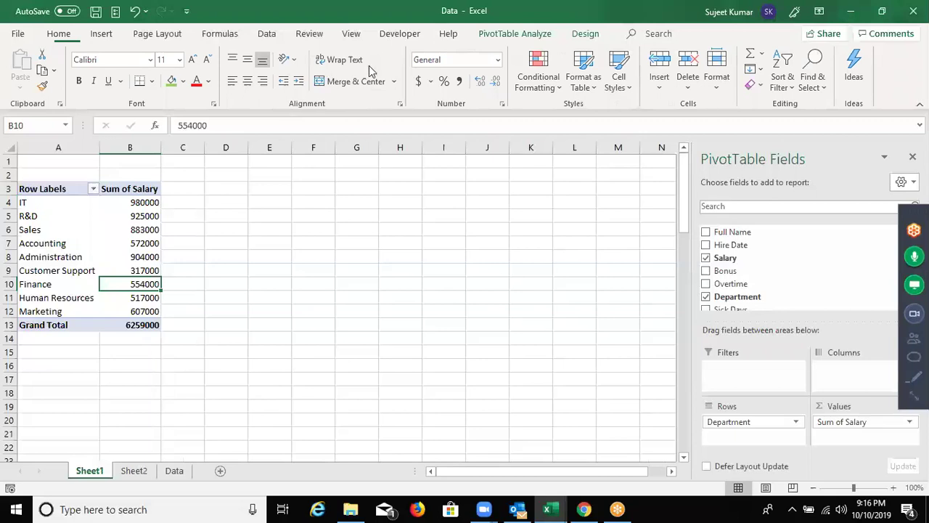
{"action": "scroll", "coordinate": [371, 70], "scroll_direction": "down", "scroll_amount": 1}
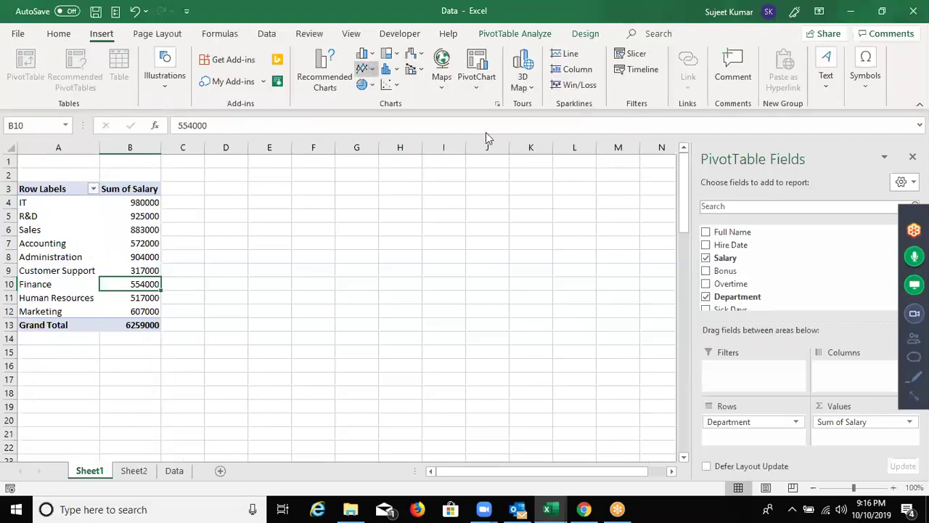
{"action": "left_click", "coordinate": [365, 55]}
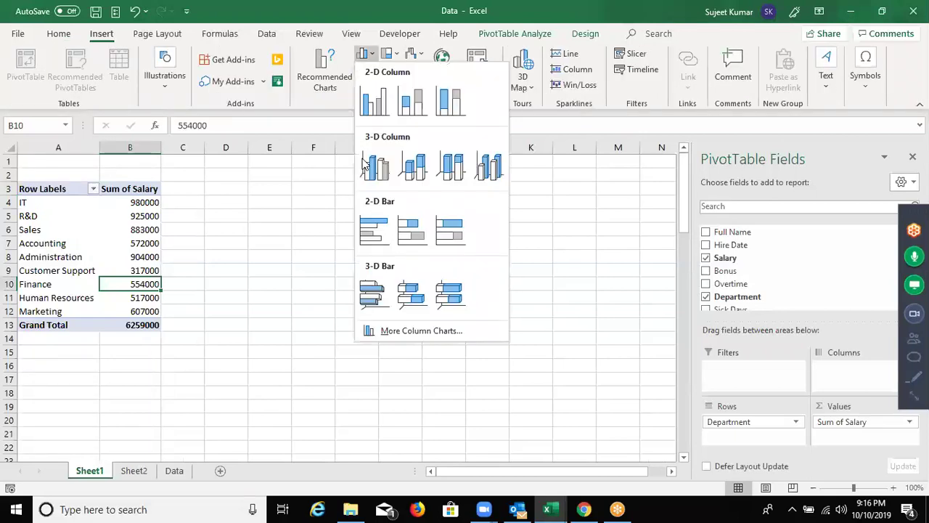
{"action": "left_click", "coordinate": [392, 232]}
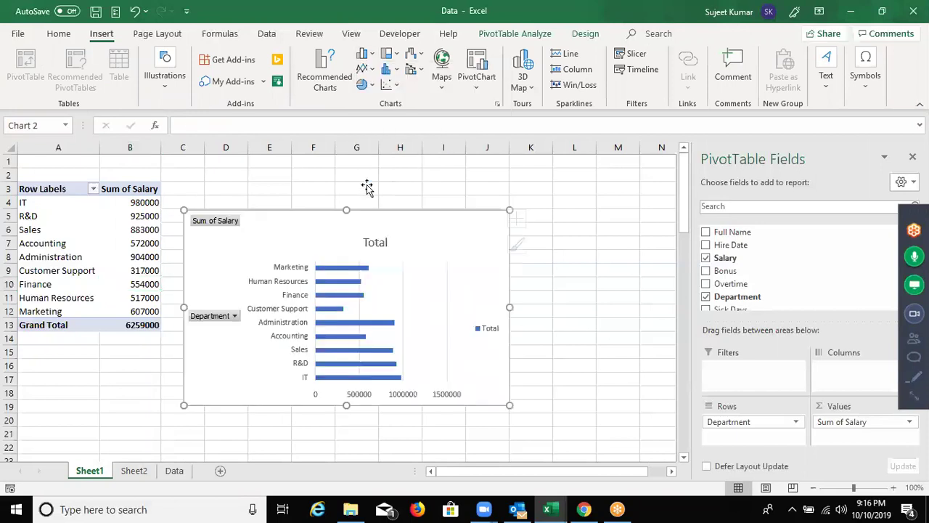
{"action": "left_click_drag", "start_coordinate": [347, 218], "coordinate": [367, 186]}
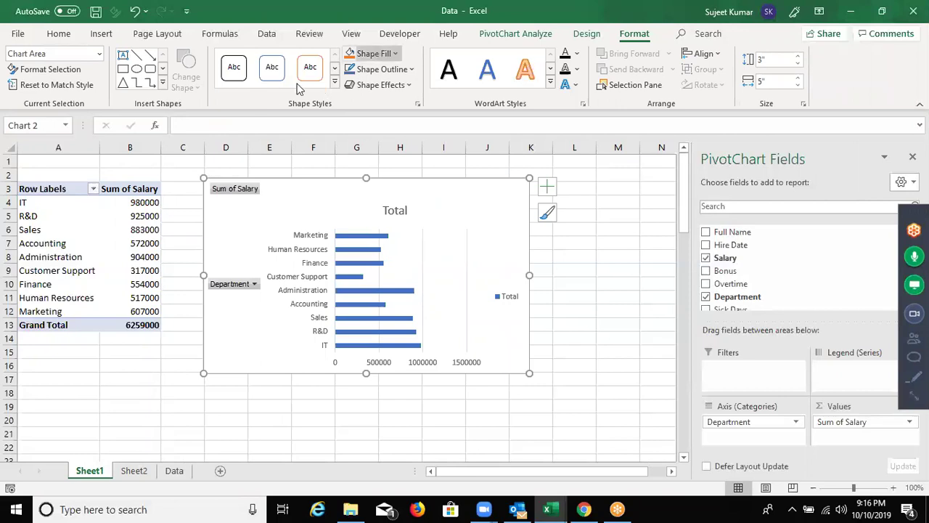
Look at Shape Fill colours without changing anything, then delete the bar chart.
{"action": "left_click", "coordinate": [373, 53]}
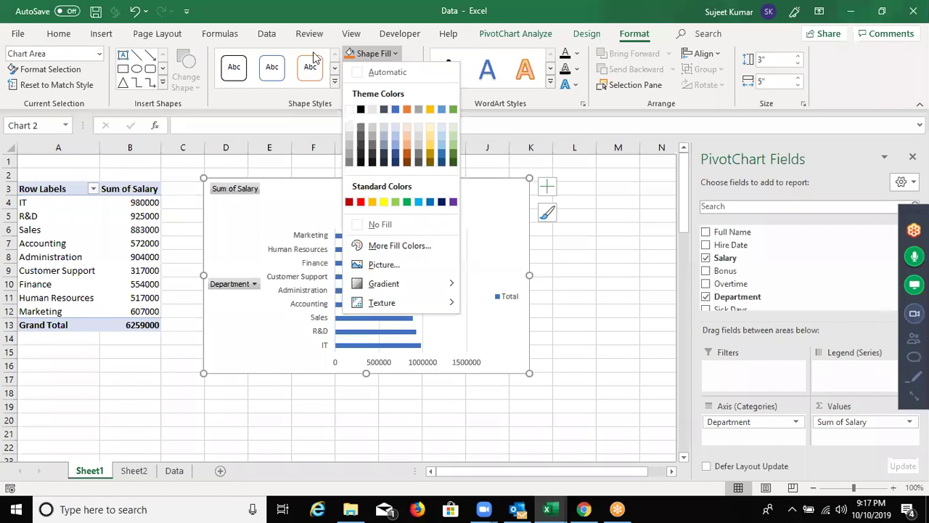
{"action": "left_click", "coordinate": [633, 92]}
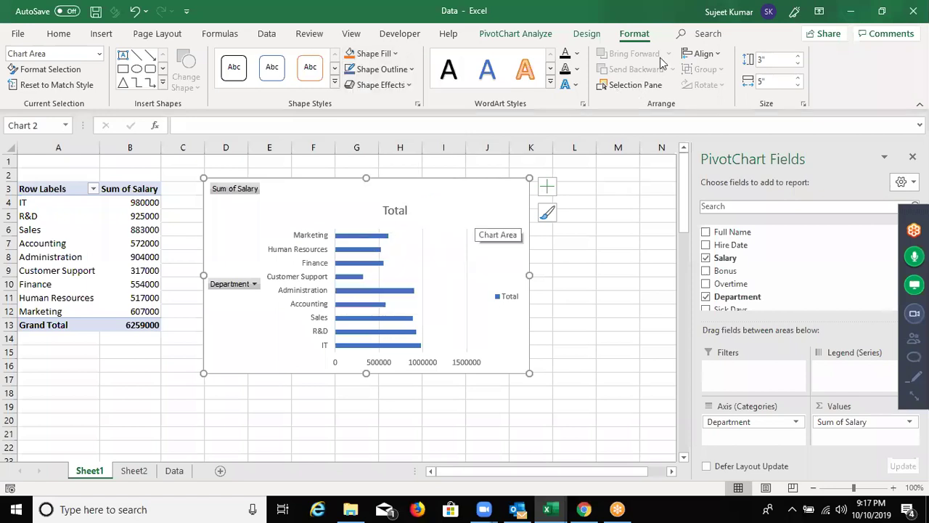
{"action": "key", "text": "Delete"}
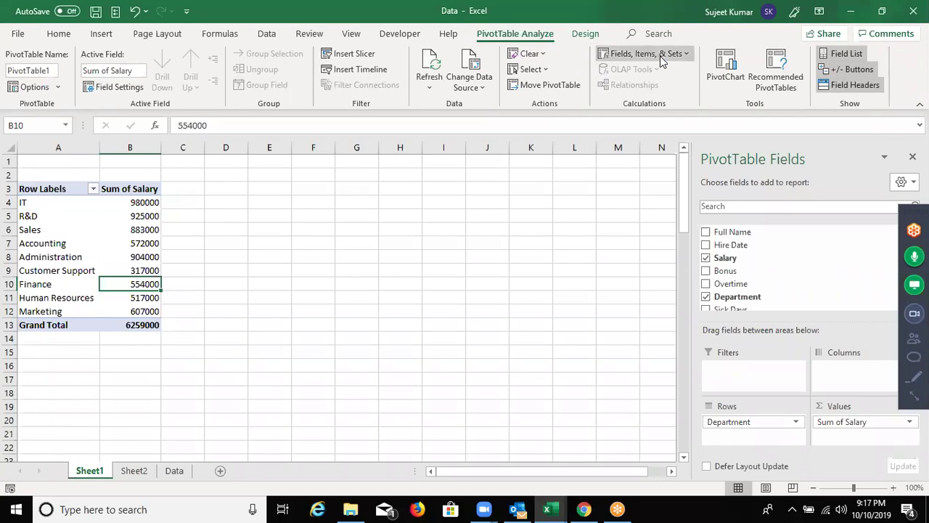
Look at the Fields, Items & Sets and Clear menus without changing anything.
{"action": "left_click", "coordinate": [660, 56]}
{"action": "left_click", "coordinate": [612, 112]}
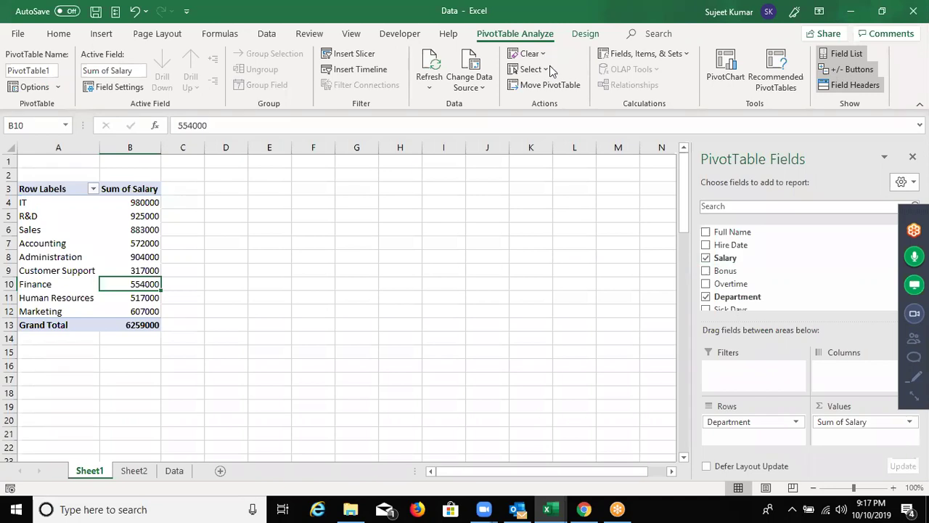
{"action": "left_click", "coordinate": [538, 54]}
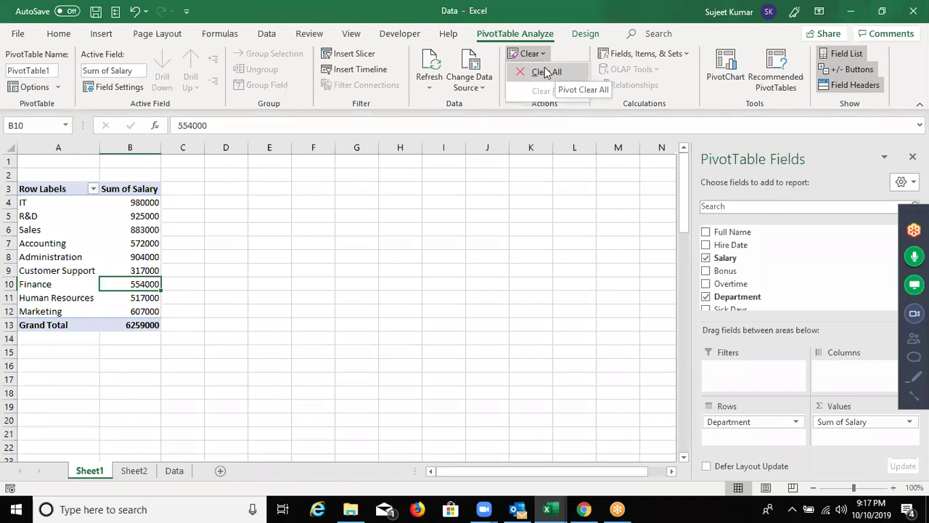
{"action": "left_click", "coordinate": [546, 71]}
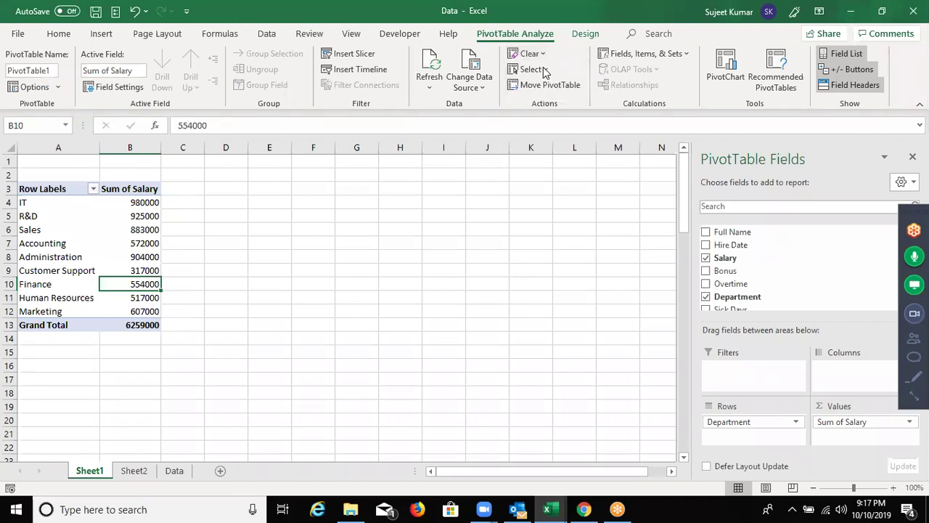
Use PivotTable Select to select the entire pivot, then the values, then the row labels.
{"action": "left_click", "coordinate": [546, 69]}
{"action": "left_click", "coordinate": [559, 145]}
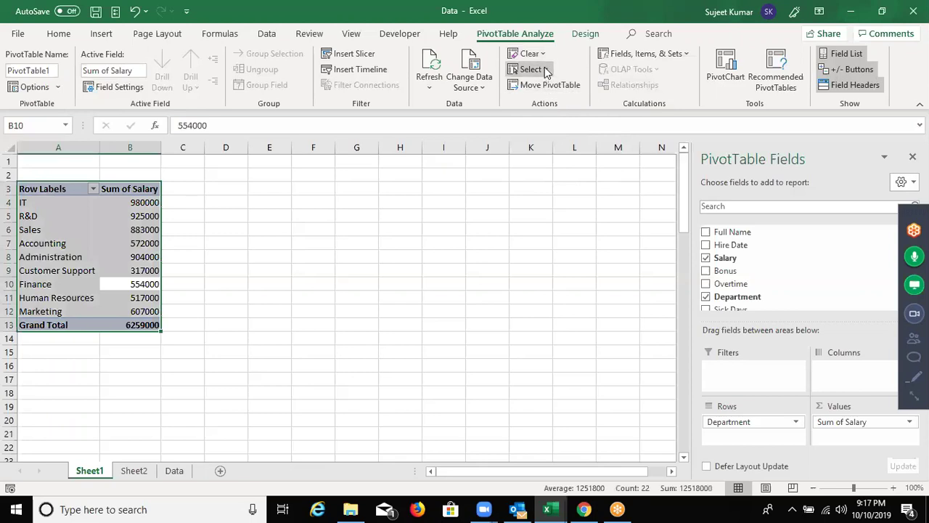
{"action": "left_click", "coordinate": [530, 69]}
{"action": "left_click", "coordinate": [543, 107]}
{"action": "left_click", "coordinate": [533, 68]}
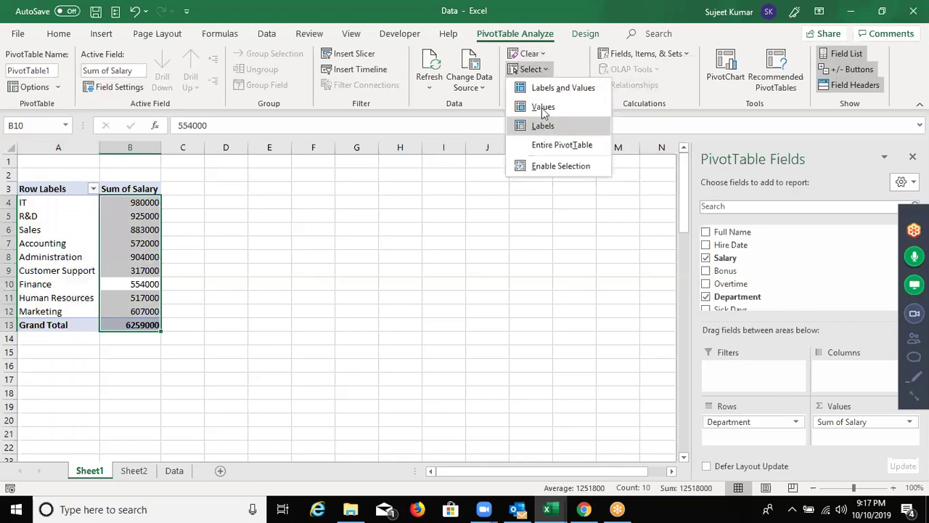
{"action": "left_click", "coordinate": [543, 126]}
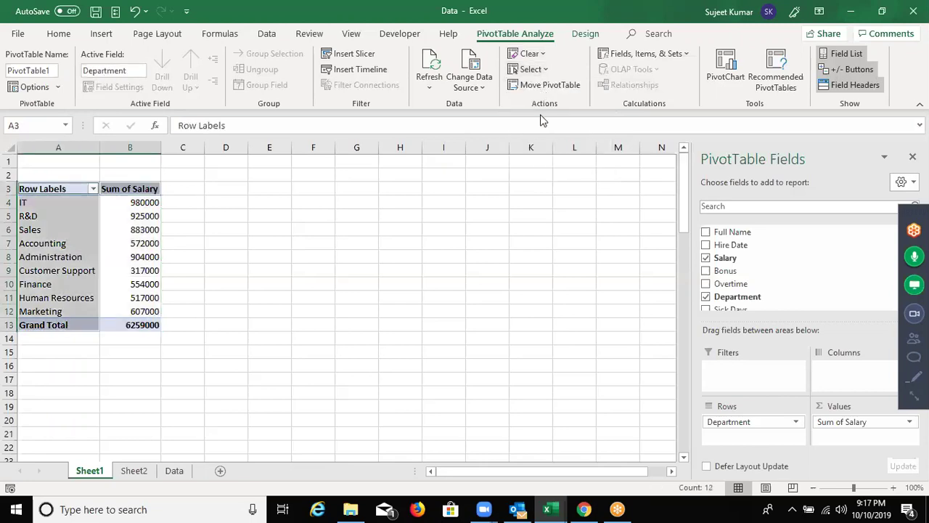
Dismiss the Select menu and select cell B7 inside the PivotTable.
{"action": "left_click", "coordinate": [531, 69]}
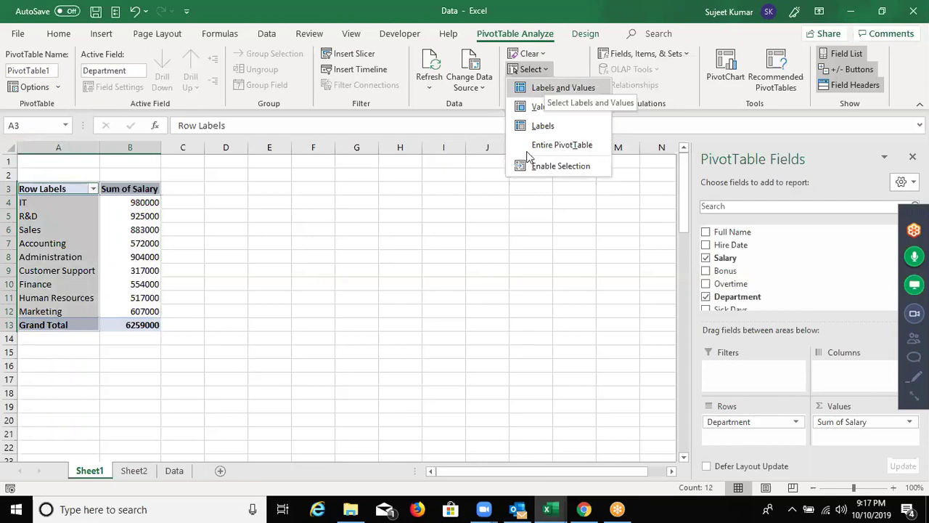
{"action": "key", "text": "Down"}
{"action": "key", "text": "Down"}
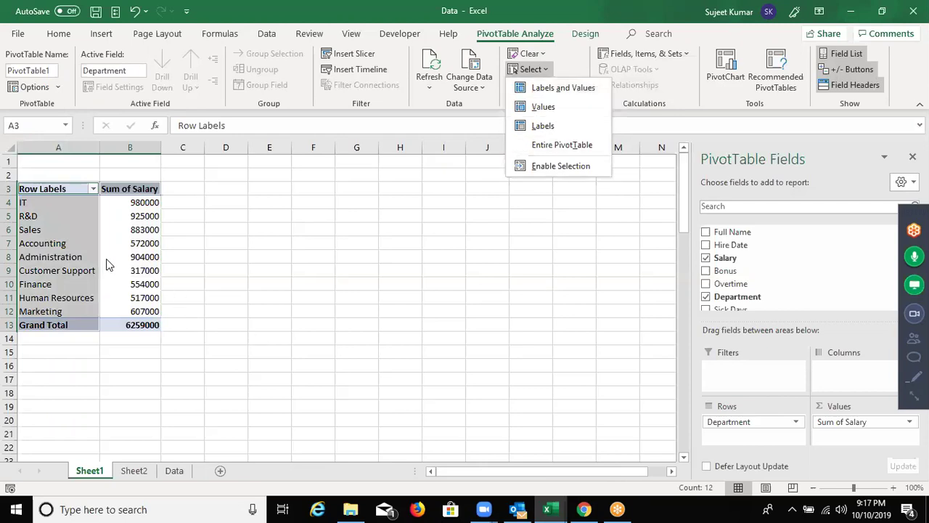
{"action": "mouse_move", "coordinate": [85, 247]}
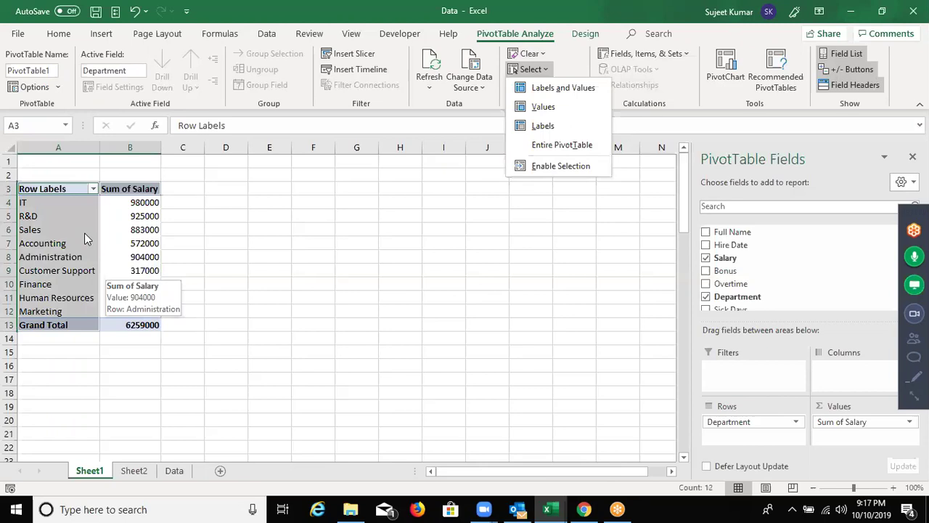
{"action": "key", "text": "Escape"}
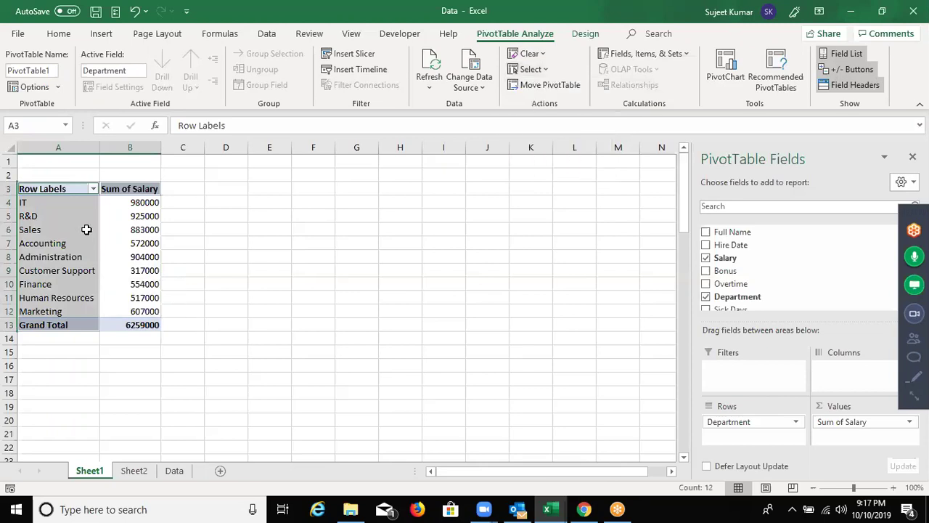
{"action": "left_click", "coordinate": [87, 230]}
Select Accounting's 572000, then place Month under Department in Rows to show monthly salaries.
{"action": "left_click", "coordinate": [148, 249]}
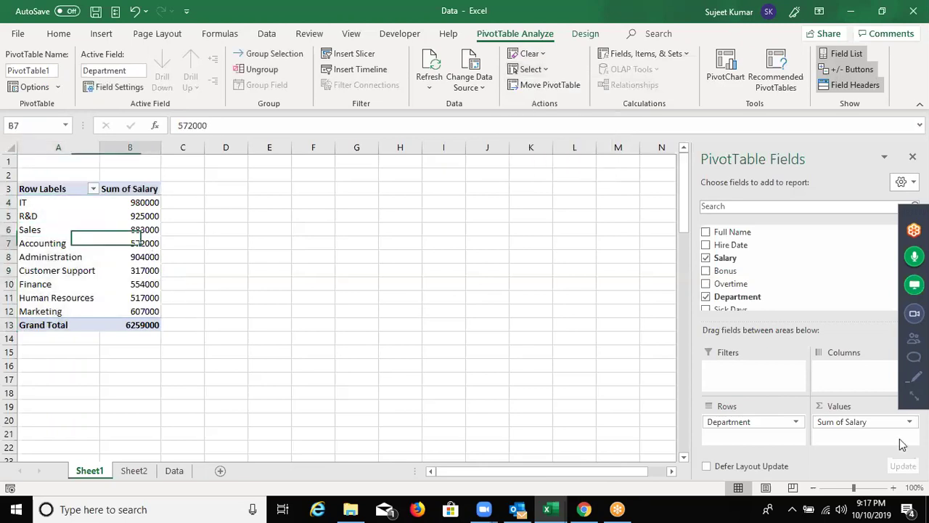
{"action": "left_click_drag", "start_coordinate": [745, 283], "coordinate": [748, 287]}
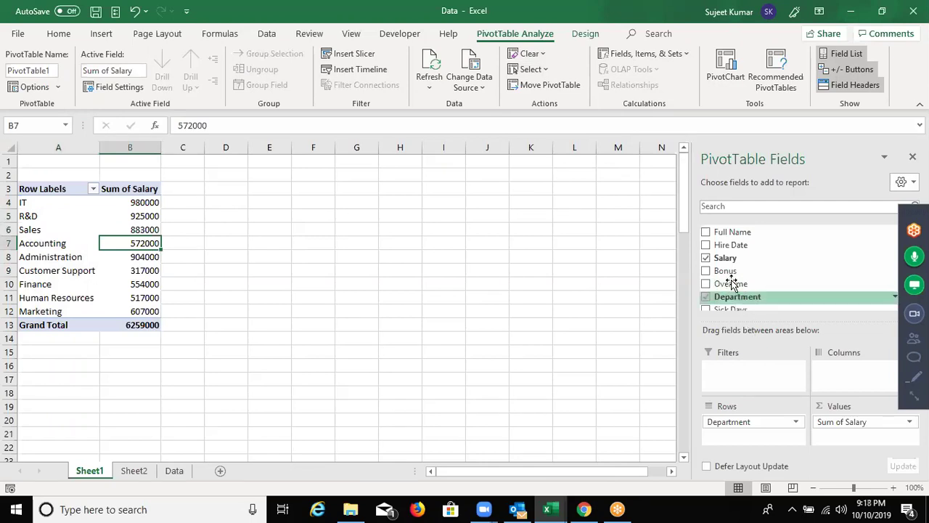
{"action": "scroll", "coordinate": [731, 283], "scroll_direction": "down", "scroll_amount": 1}
{"action": "scroll", "coordinate": [755, 298], "scroll_direction": "down", "scroll_amount": 2}
{"action": "left_click_drag", "start_coordinate": [754, 443], "coordinate": [754, 440]}
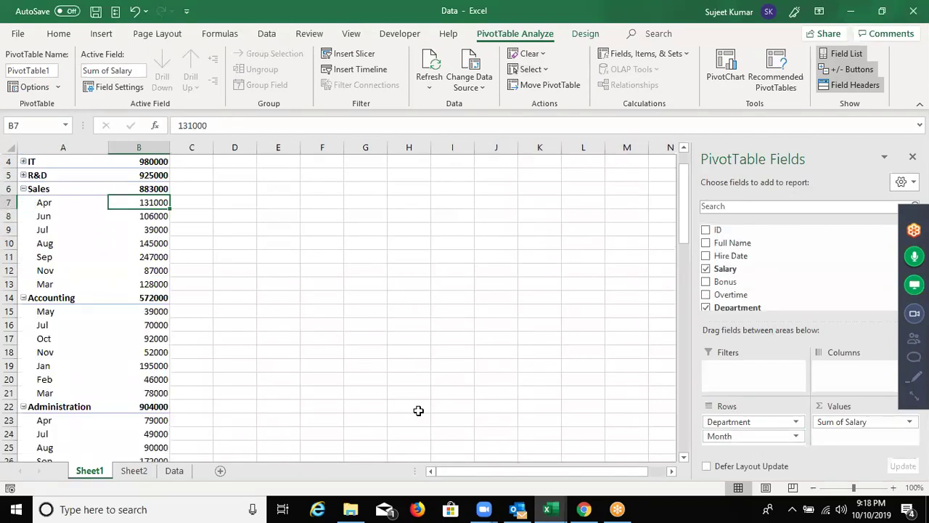
{"action": "key", "text": "ctrl+z"}
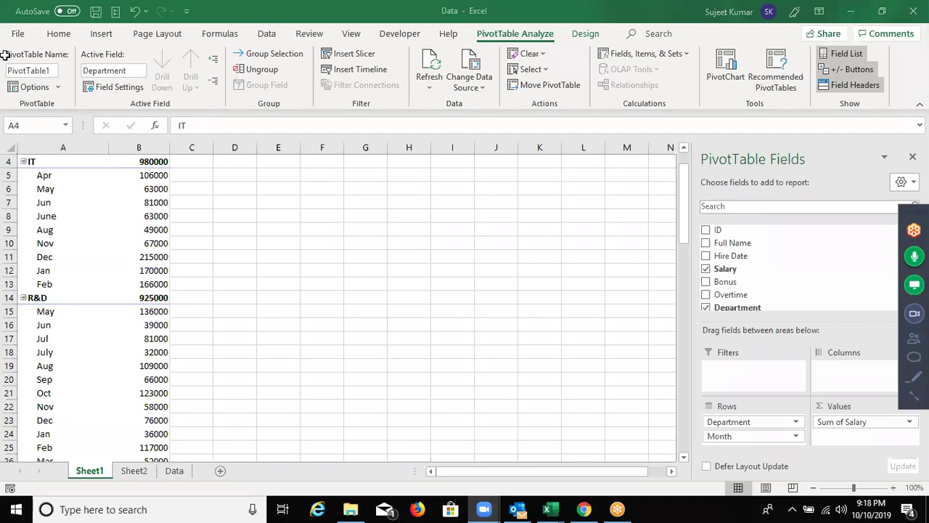
{"action": "scroll", "coordinate": [78, 217], "scroll_direction": "down", "scroll_amount": 1}
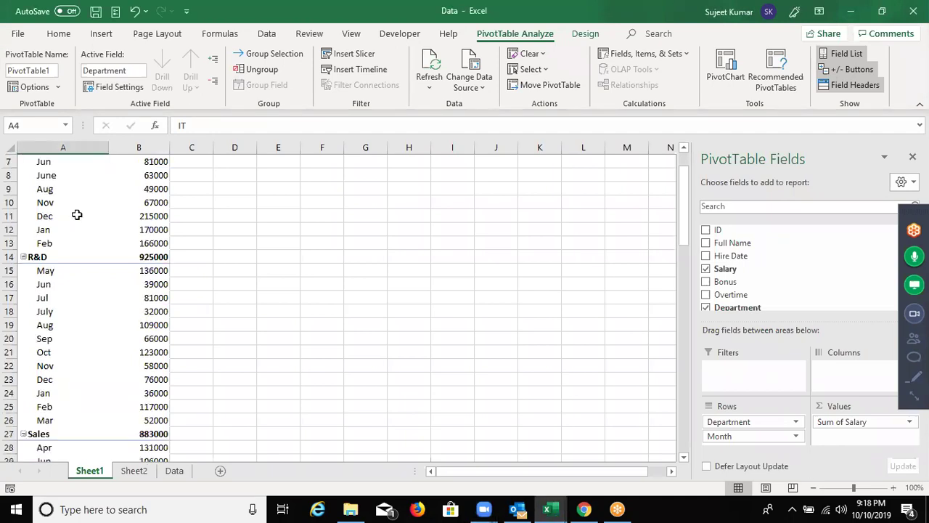
{"action": "scroll", "coordinate": [76, 214], "scroll_direction": "up", "scroll_amount": 2}
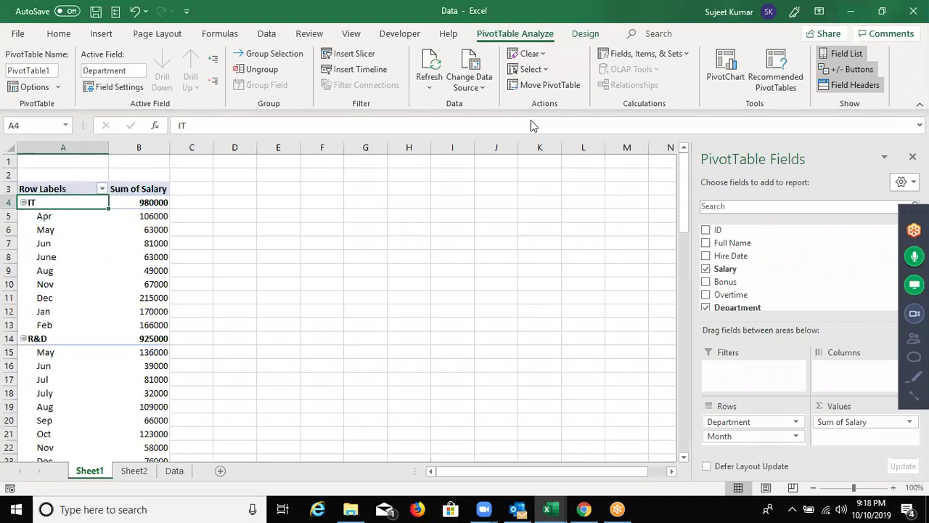
{"action": "left_click", "coordinate": [554, 90]}
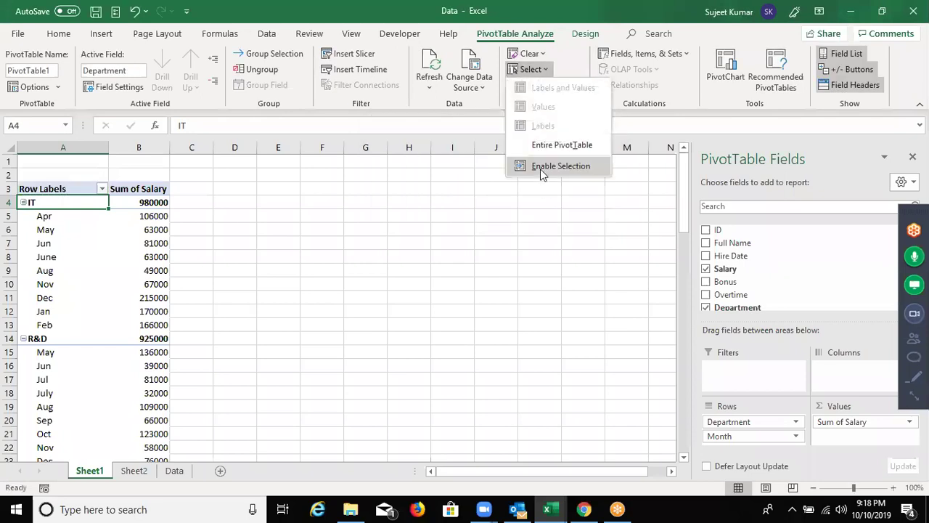
{"action": "left_click", "coordinate": [540, 167]}
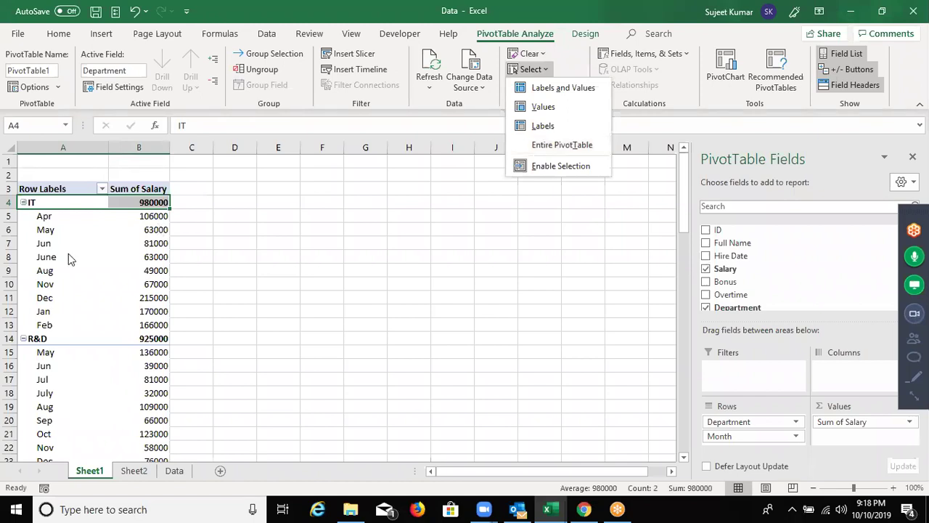
{"action": "key", "text": "Escape"}
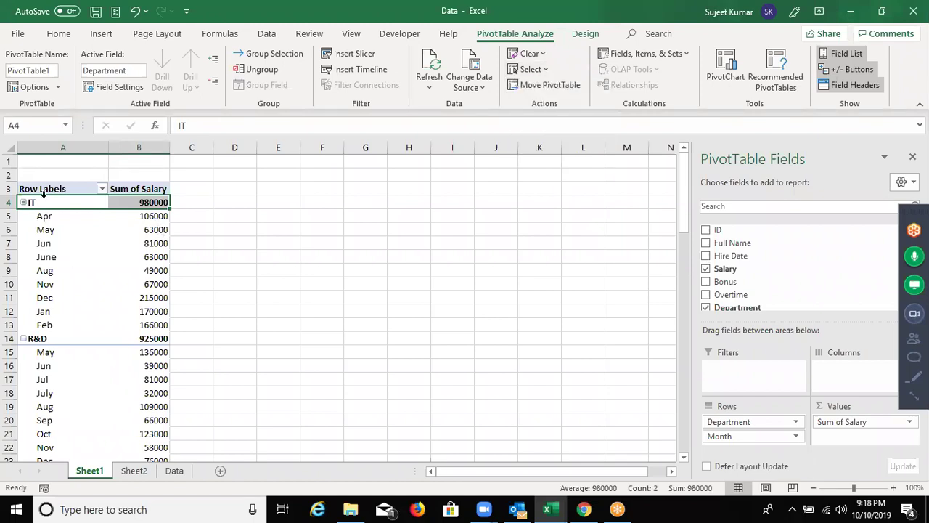
{"action": "key", "text": "Down"}
{"action": "key", "text": "Down"}
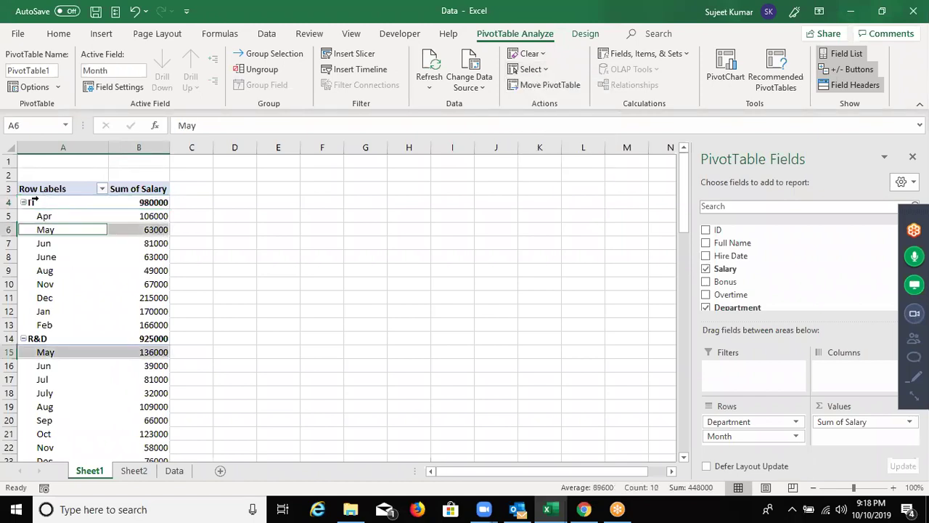
{"action": "left_click", "coordinate": [54, 201]}
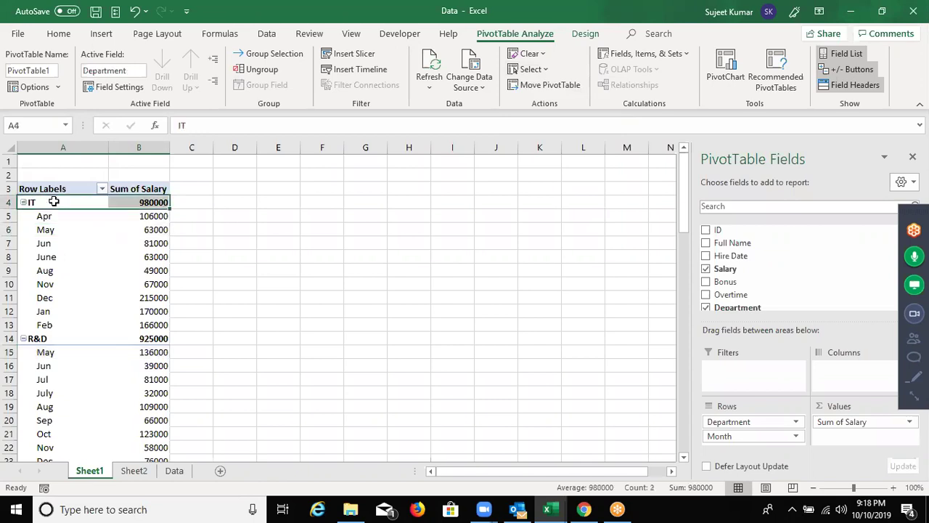
{"action": "key", "text": "Up"}
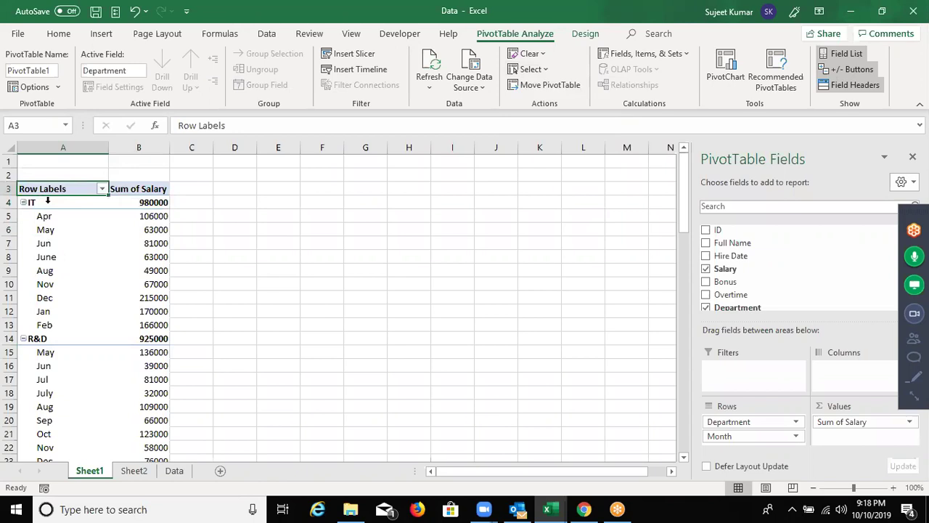
{"action": "left_click", "coordinate": [61, 301]}
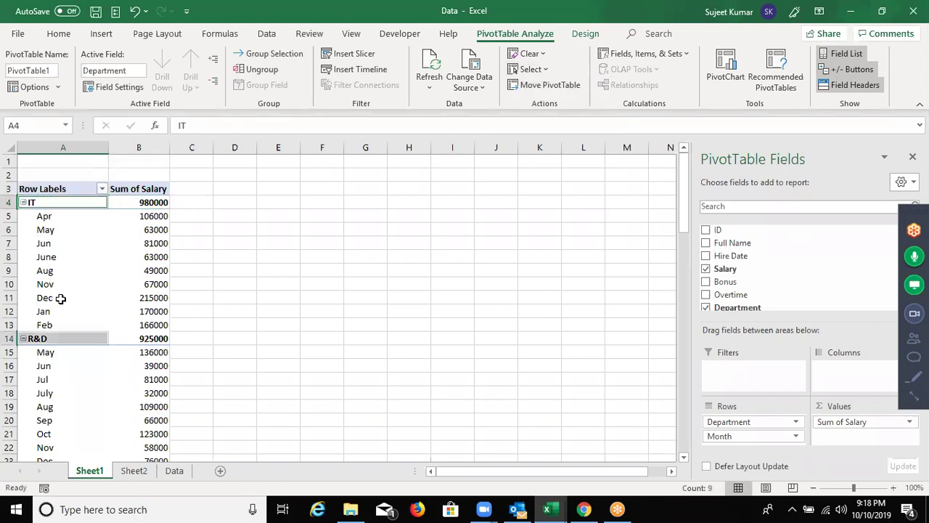
{"action": "scroll", "coordinate": [61, 295], "scroll_direction": "down", "scroll_amount": 5}
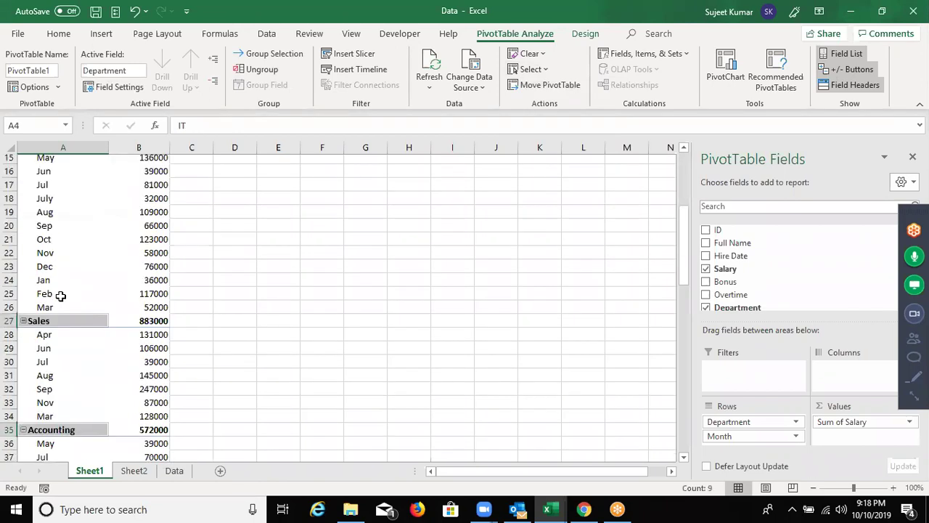
{"action": "scroll", "coordinate": [61, 295], "scroll_direction": "down", "scroll_amount": 5}
{"action": "scroll", "coordinate": [60, 293], "scroll_direction": "down", "scroll_amount": 7}
{"action": "scroll", "coordinate": [60, 293], "scroll_direction": "down", "scroll_amount": 4}
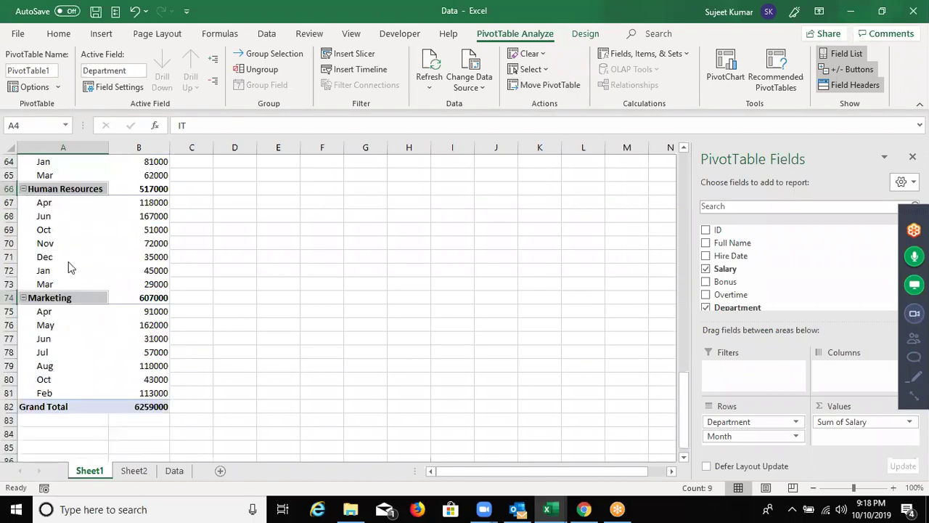
{"action": "scroll", "coordinate": [68, 261], "scroll_direction": "up", "scroll_amount": 20}
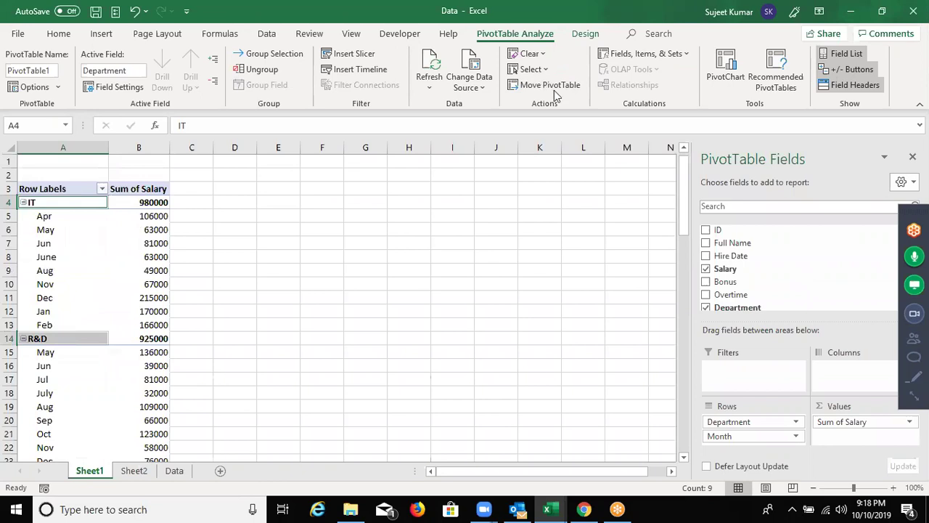
{"action": "left_click", "coordinate": [543, 70]}
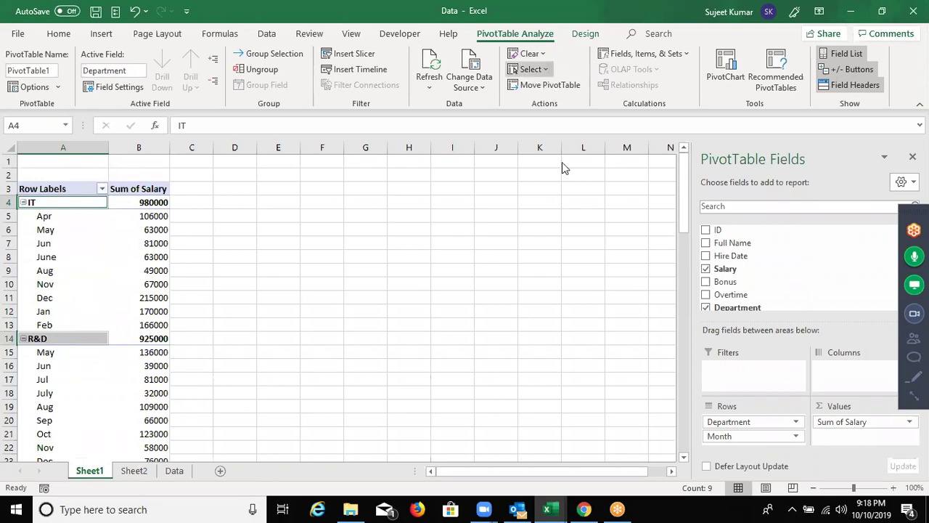
{"action": "left_click", "coordinate": [150, 238]}
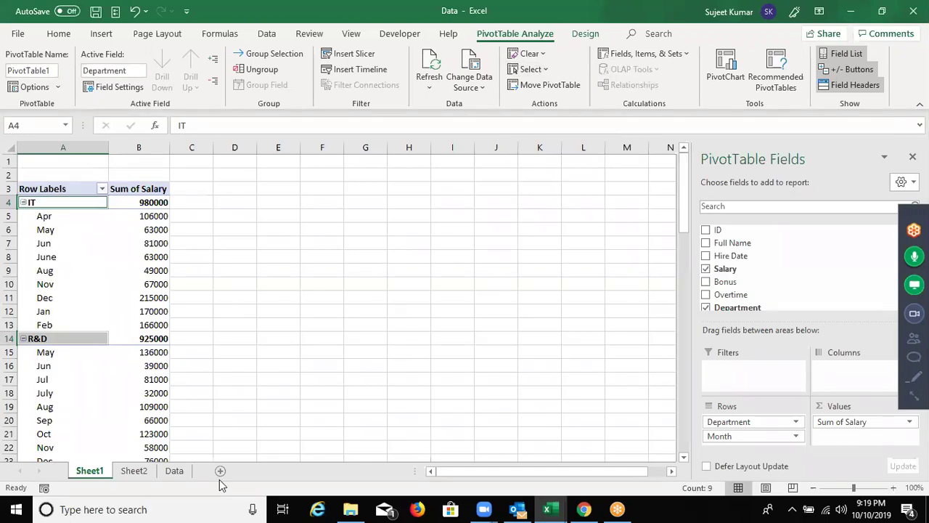
On Sheet2 select empty cell H3, then bring up Move PivotTable for Sheet1's pivot.
{"action": "left_click", "coordinate": [138, 471]}
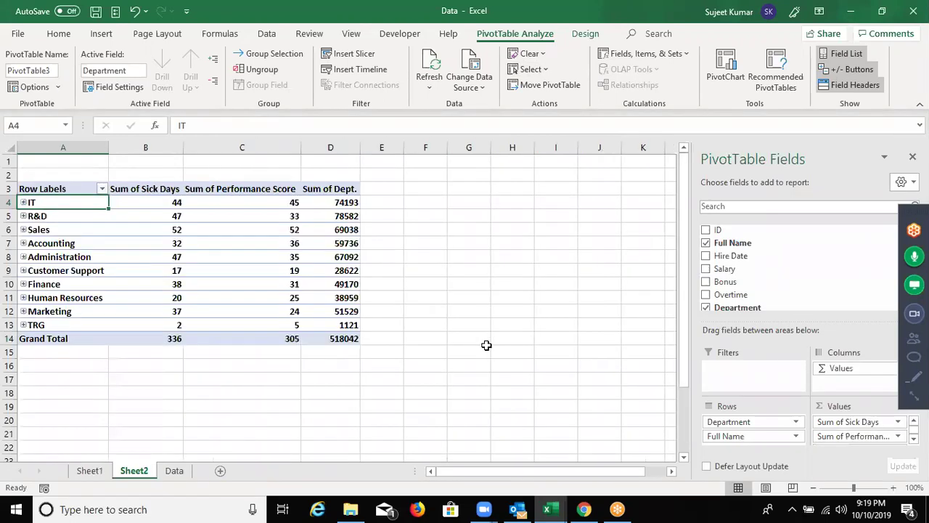
{"action": "left_click", "coordinate": [518, 183]}
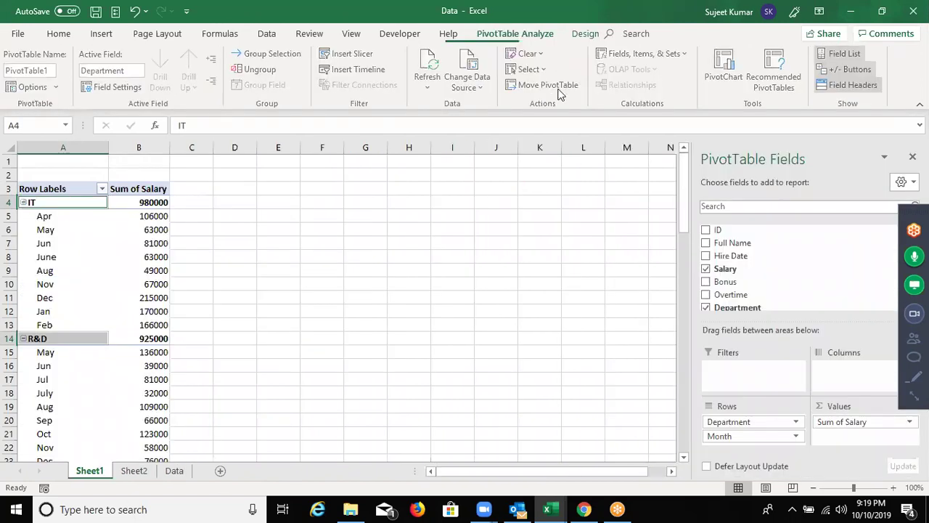
{"action": "left_click", "coordinate": [558, 88]}
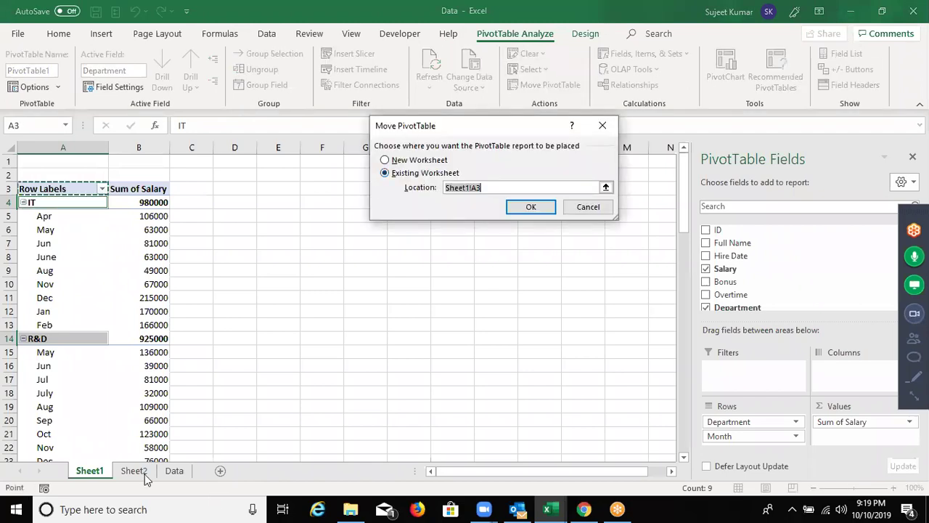
Move the salary-by-department-and-month PivotTable to Sheet2, cell G3.
{"action": "key", "text": "ctrl+Page_Down"}
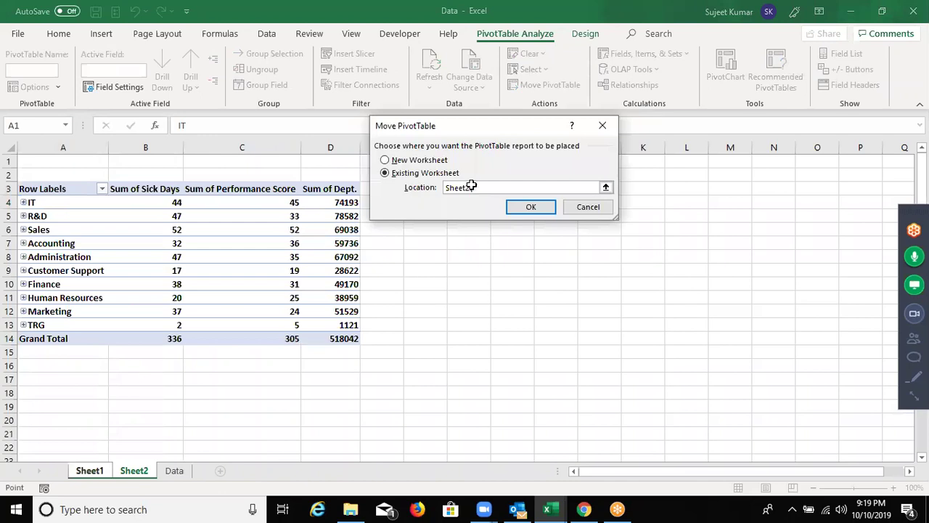
{"action": "left_click", "coordinate": [474, 186]}
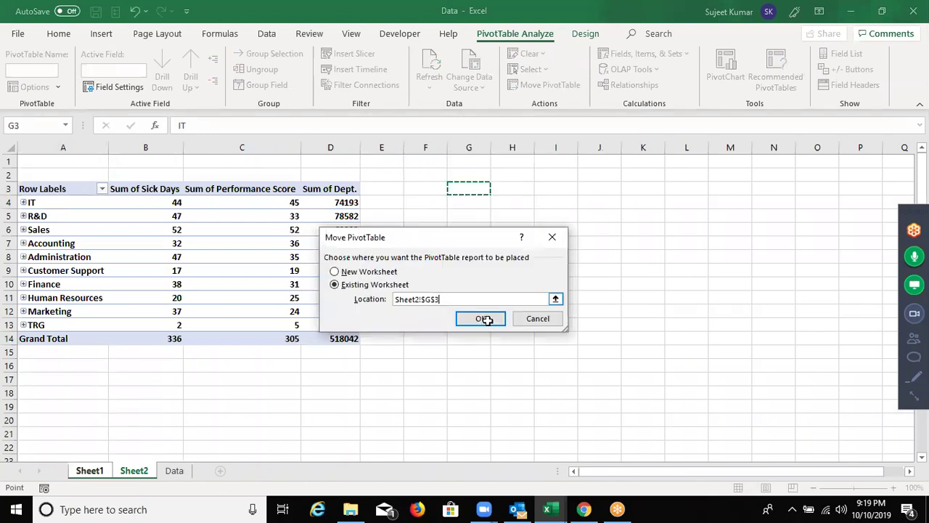
{"action": "key", "text": "Return"}
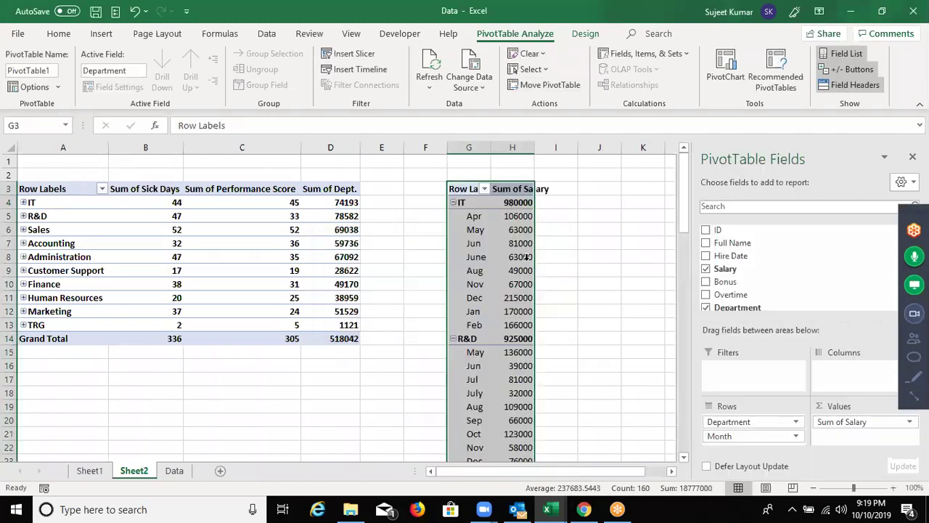
Open the salary pivot's Change Data Source dialog, cancel it, and refresh the pivot.
{"action": "left_click", "coordinate": [481, 87]}
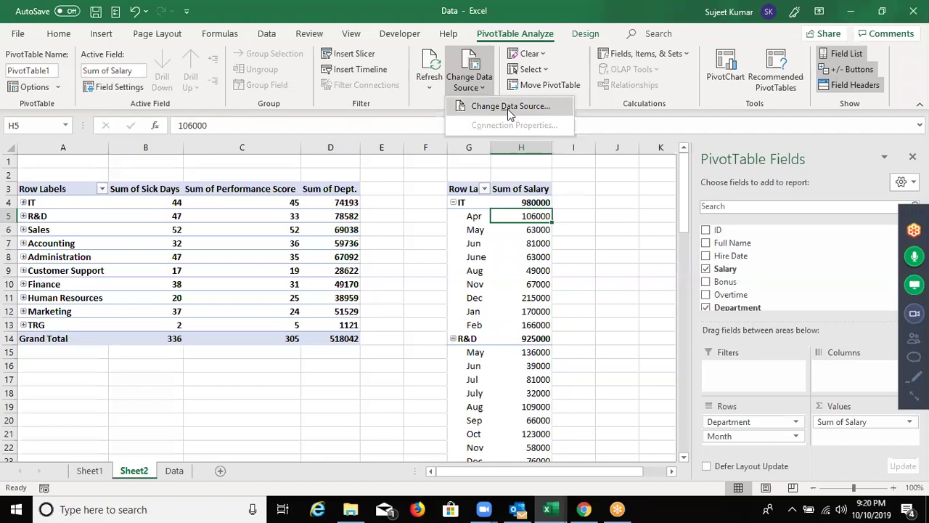
{"action": "left_click", "coordinate": [508, 107]}
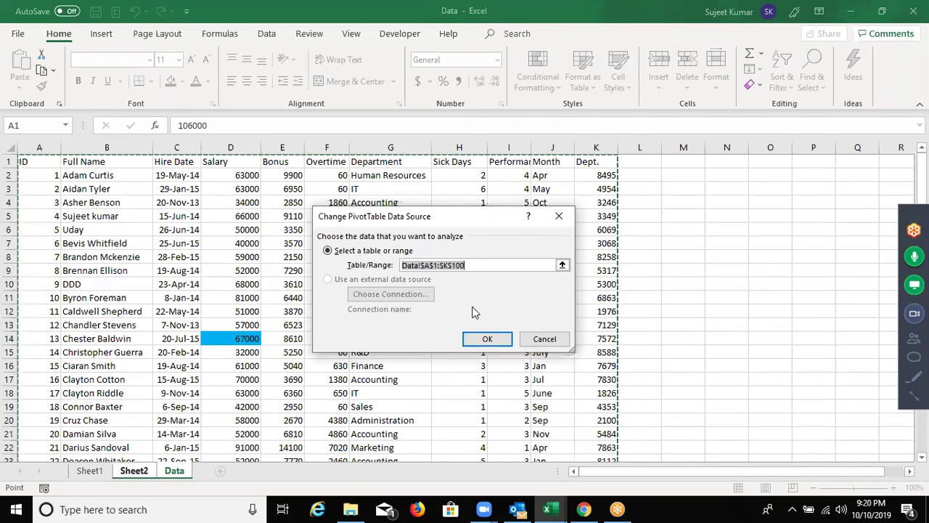
{"action": "left_click", "coordinate": [543, 338]}
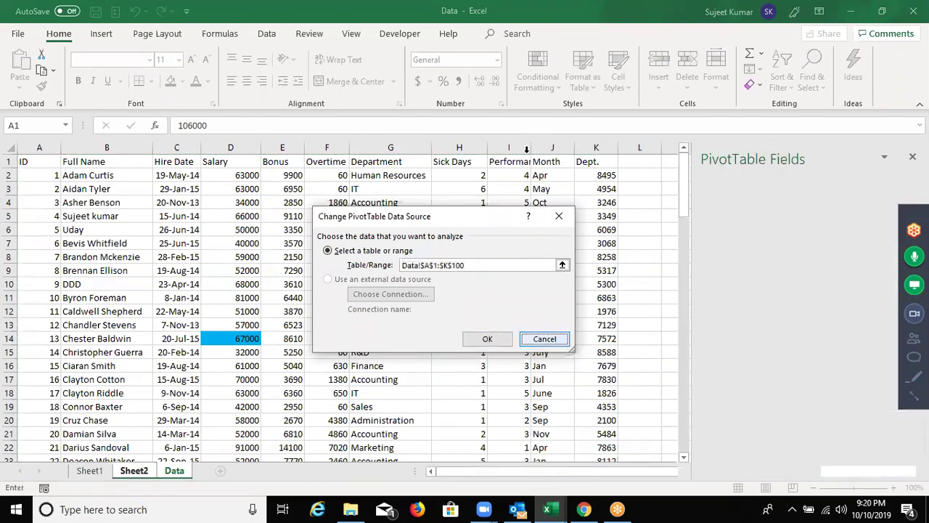
{"action": "left_click", "coordinate": [515, 33]}
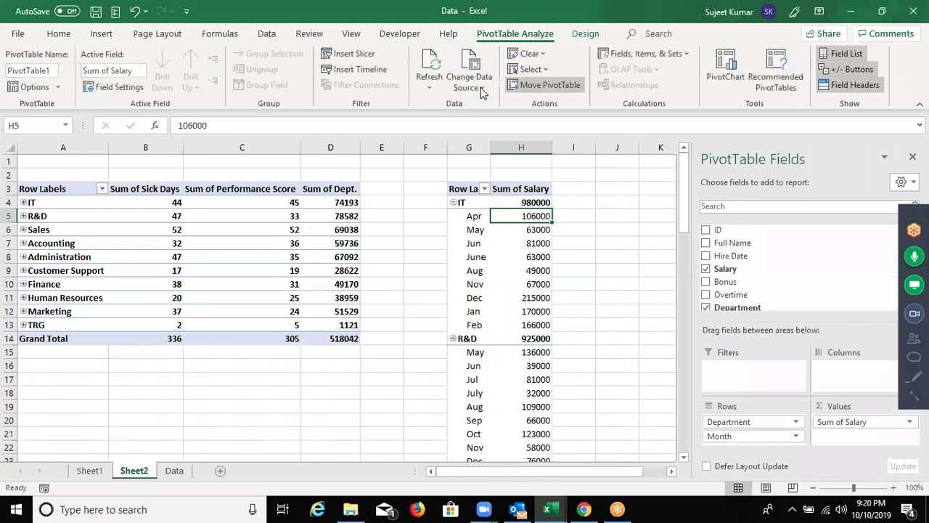
{"action": "left_click", "coordinate": [436, 63]}
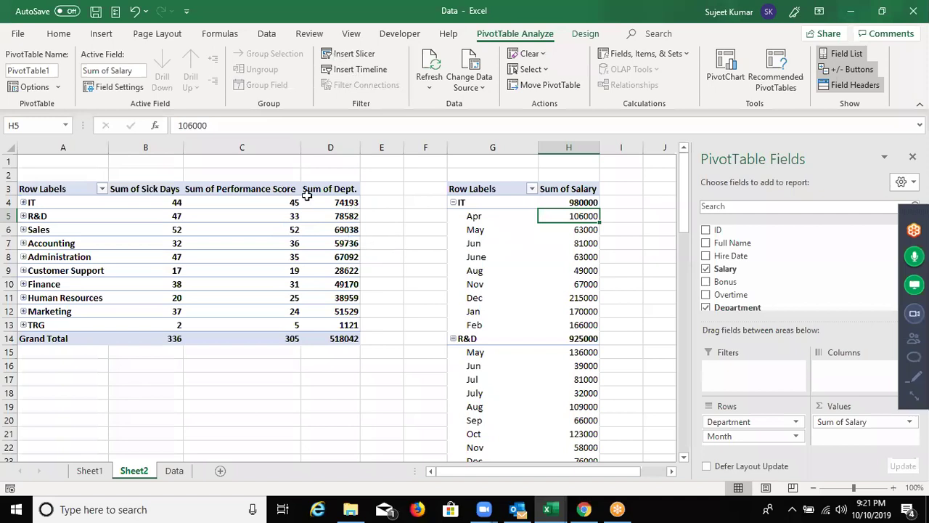
{"action": "left_click", "coordinate": [465, 244]}
{"action": "left_click", "coordinate": [454, 204]}
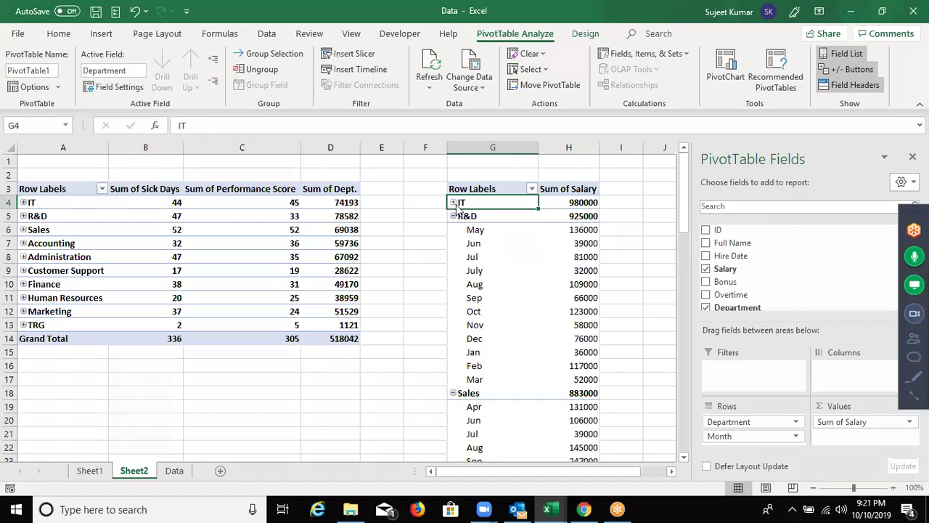
{"action": "left_click", "coordinate": [453, 202]}
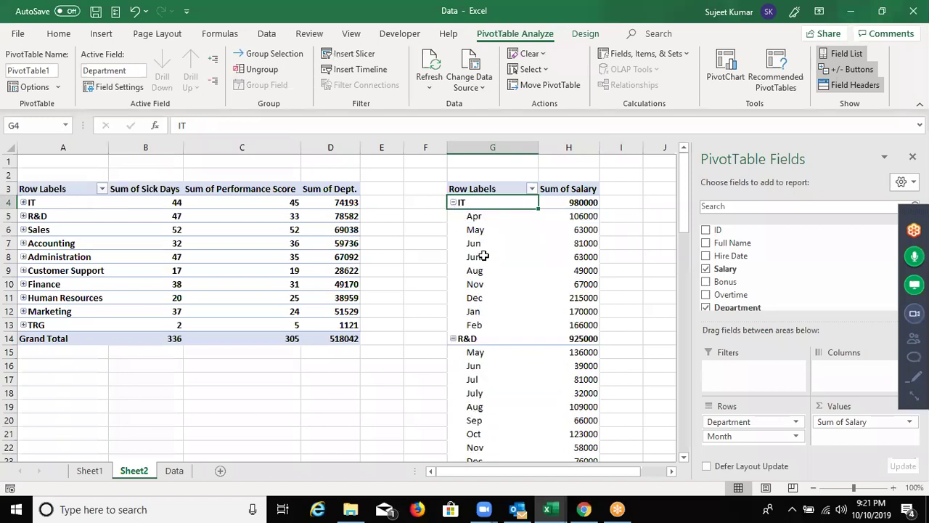
{"action": "left_click_drag", "start_coordinate": [476, 229], "coordinate": [484, 258]}
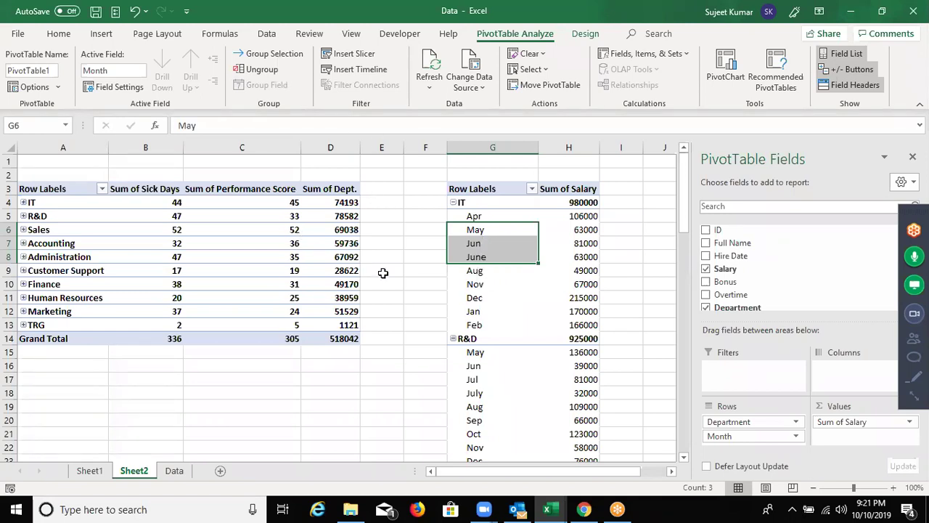
Review the Month field settings and PivotTable Options (Totals & Filters, Printing) without changes.
{"action": "left_click", "coordinate": [135, 93]}
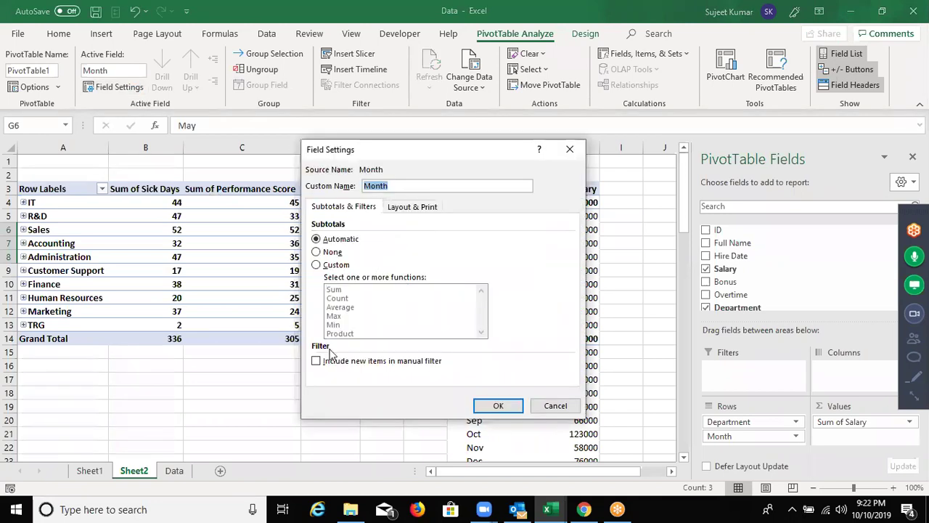
{"action": "left_click", "coordinate": [567, 406]}
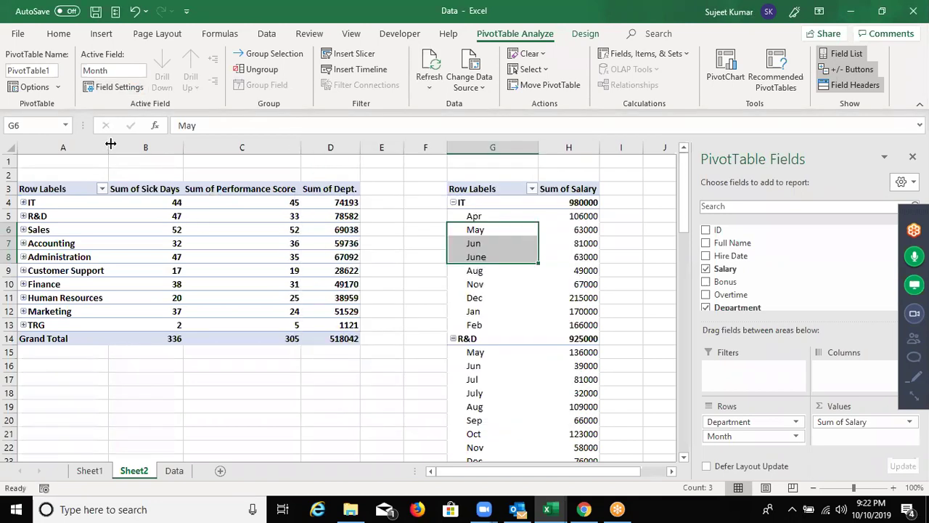
{"action": "left_click", "coordinate": [52, 87]}
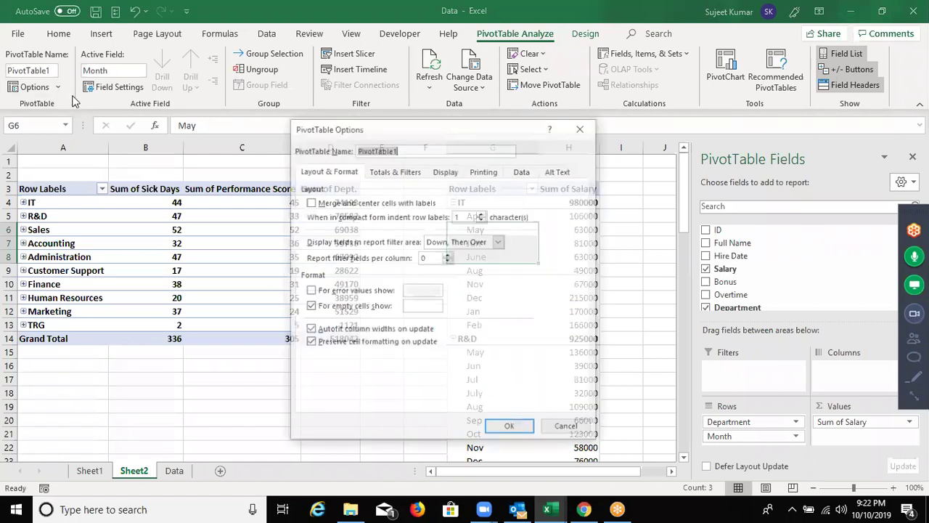
{"action": "left_click", "coordinate": [414, 175]}
{"action": "left_click", "coordinate": [485, 176]}
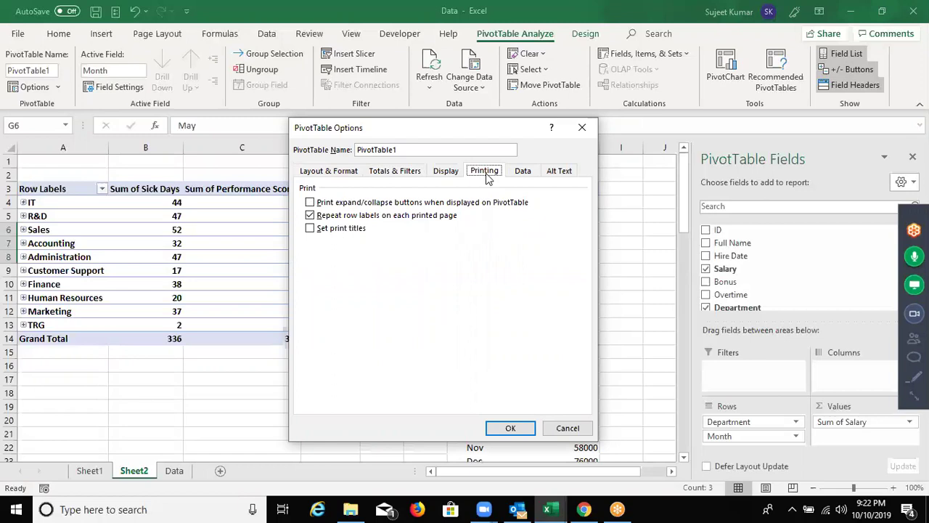
{"action": "left_click", "coordinate": [563, 427]}
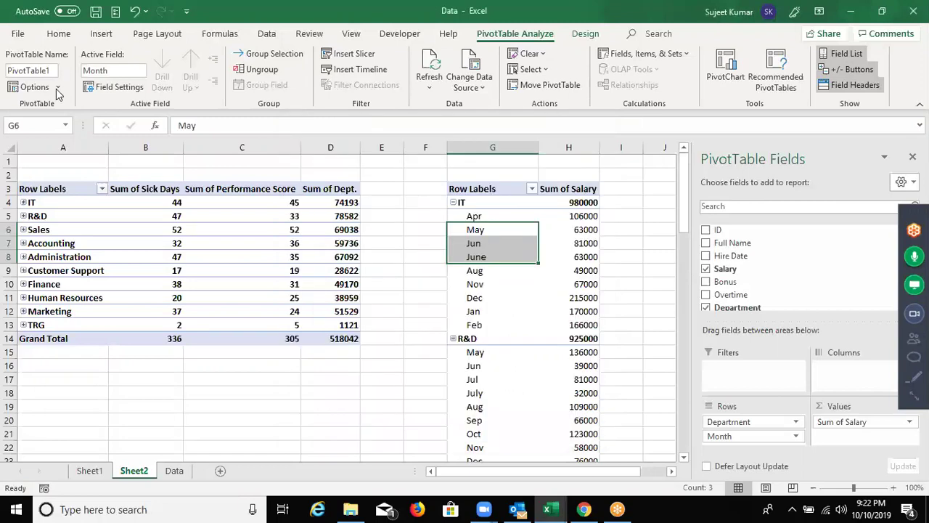
Check the pivot Options dropdown, then switch to the Data sheet.
{"action": "left_click", "coordinate": [58, 88]}
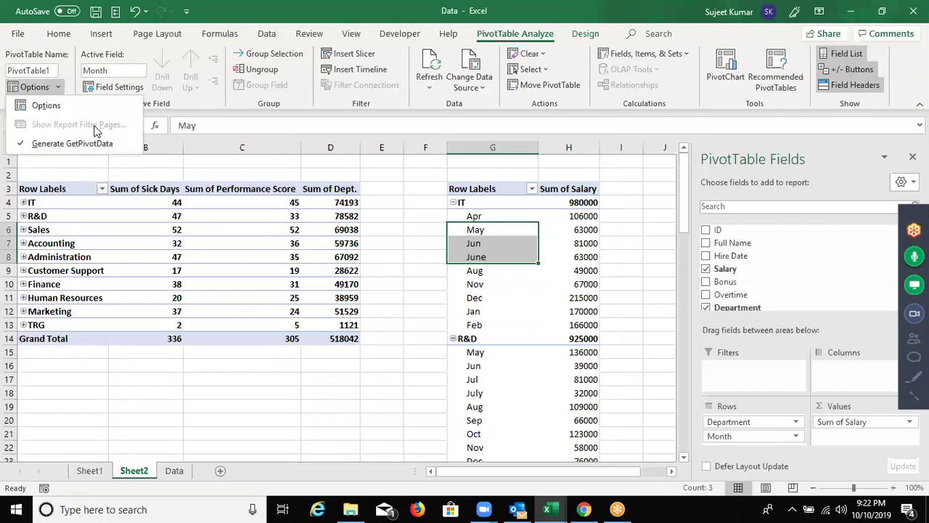
{"action": "key", "text": "Escape"}
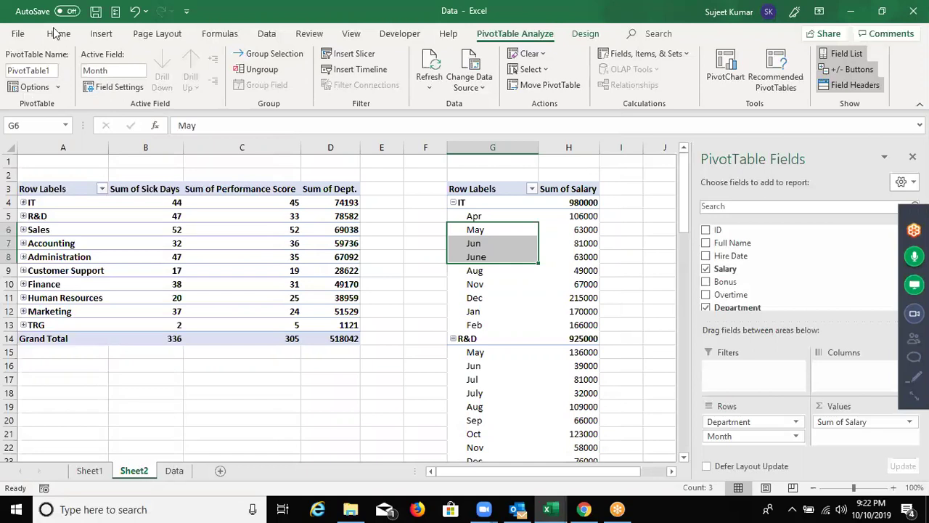
{"action": "left_click", "coordinate": [174, 471]}
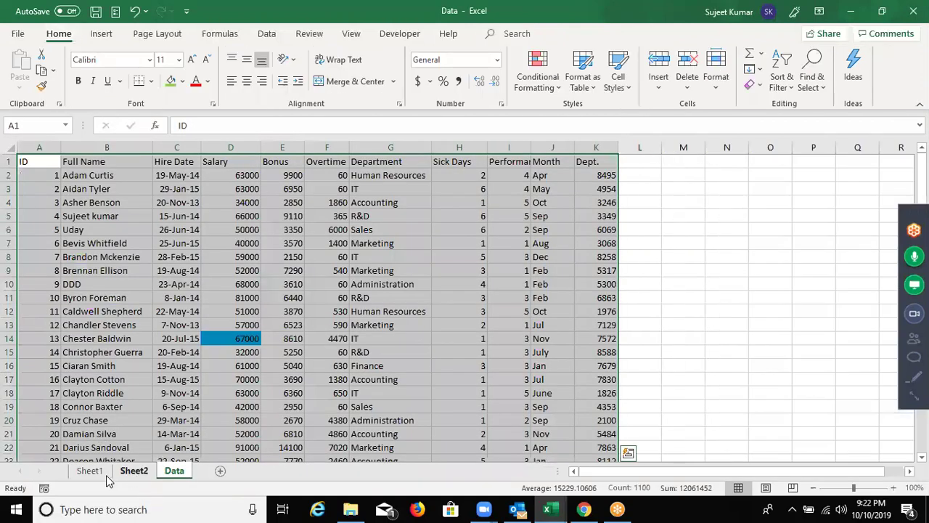
Delete Sheet1 and Sheet2, then insert a PivotTable from Data!$A$1:$K$100 on a new worksheet.
{"action": "left_click", "coordinate": [90, 470]}
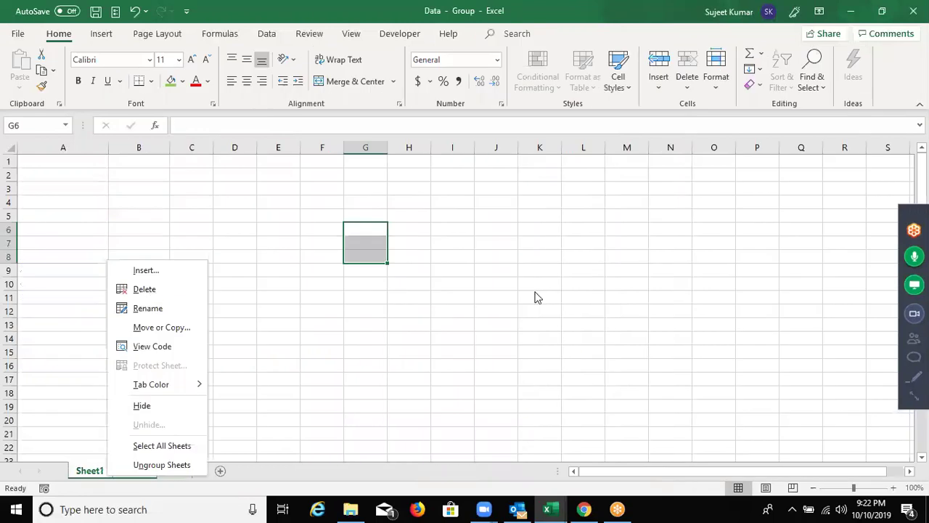
{"action": "left_click", "coordinate": [457, 301]}
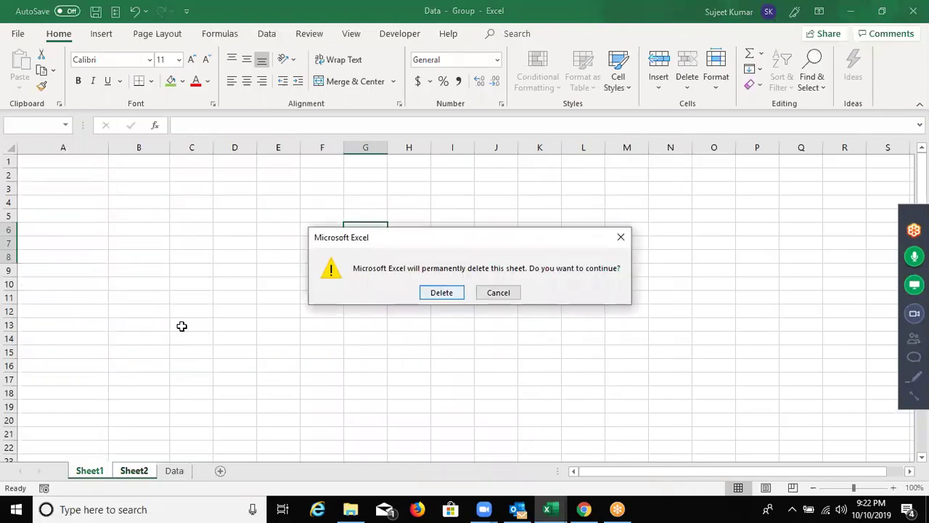
{"action": "left_click", "coordinate": [102, 37]}
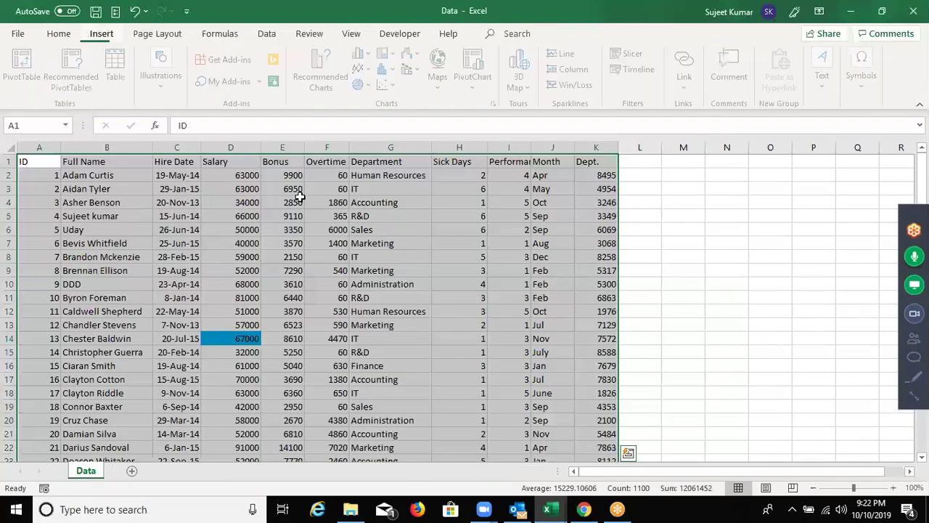
{"action": "key", "text": "alt+n"}
{"action": "key", "text": "v"}
{"action": "left_click", "coordinate": [487, 384]}
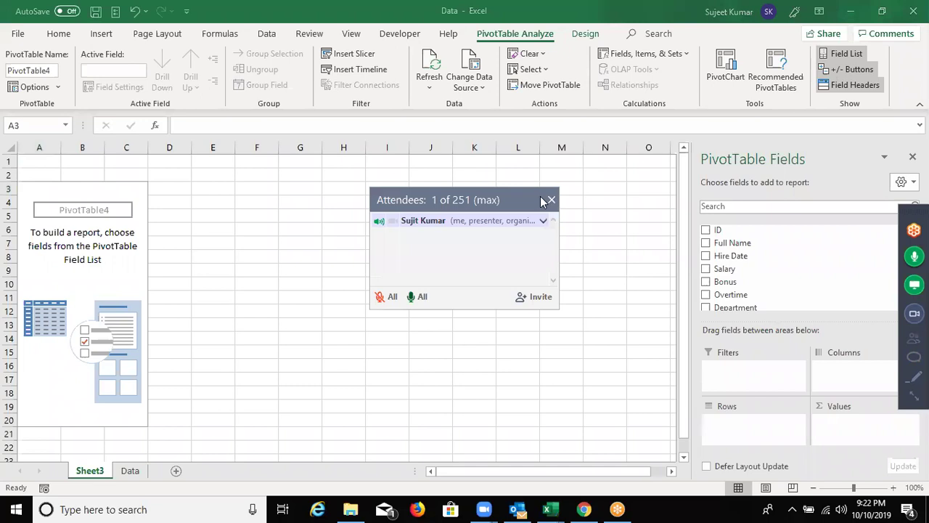
Place Department in Rows, Salary, Bonus, Overtime and Full Name in Values, and Month in Filters.
{"action": "left_click", "coordinate": [551, 200]}
{"action": "mouse_move", "coordinate": [737, 294]}
{"action": "left_mouse_down"}
{"action": "mouse_move", "coordinate": [772, 341]}
{"action": "mouse_move", "coordinate": [763, 438]}
{"action": "left_mouse_up"}
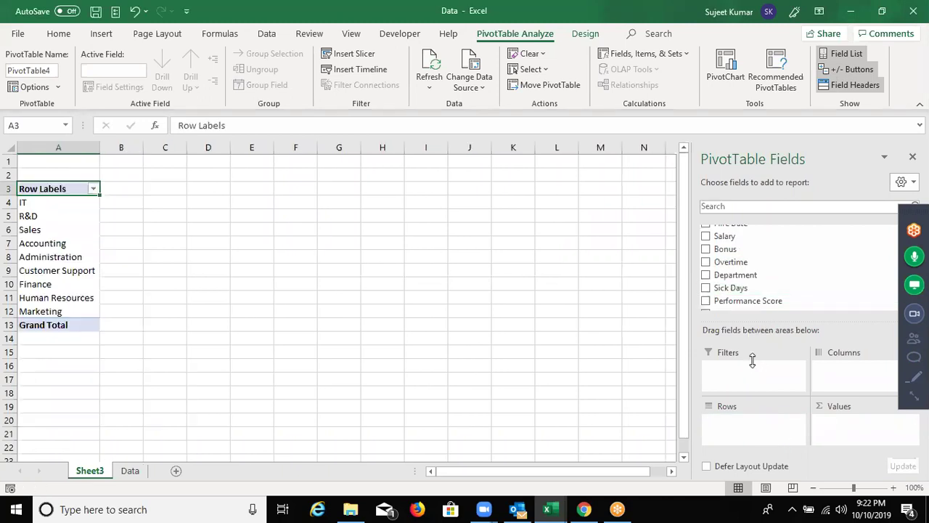
{"action": "left_click_drag", "start_coordinate": [732, 268], "coordinate": [858, 437]}
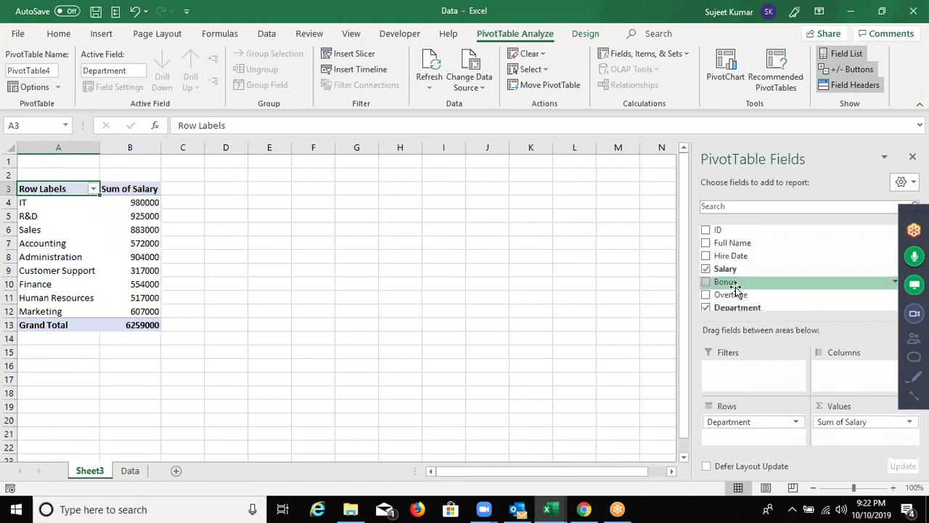
{"action": "mouse_move", "coordinate": [735, 287]}
{"action": "left_mouse_down"}
{"action": "mouse_move", "coordinate": [818, 374]}
{"action": "mouse_move", "coordinate": [860, 438]}
{"action": "left_mouse_up"}
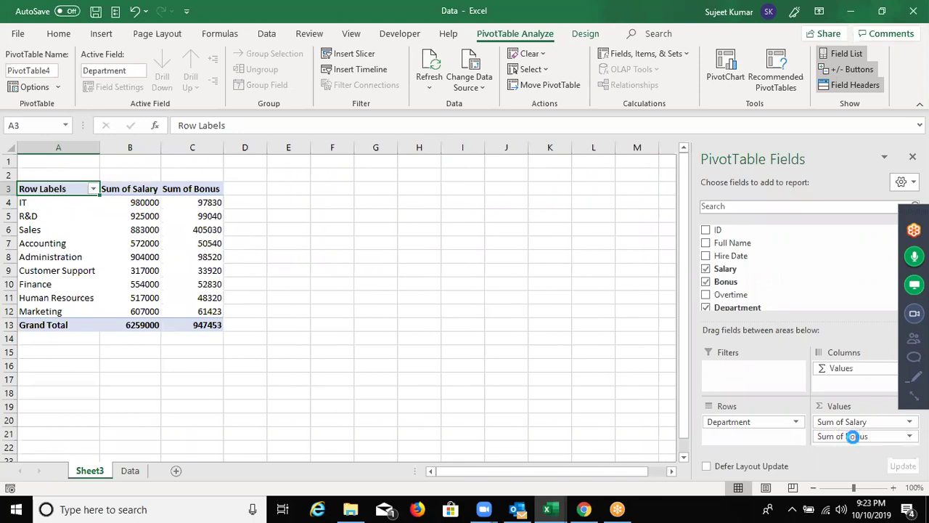
{"action": "left_click_drag", "start_coordinate": [825, 305], "coordinate": [866, 422]}
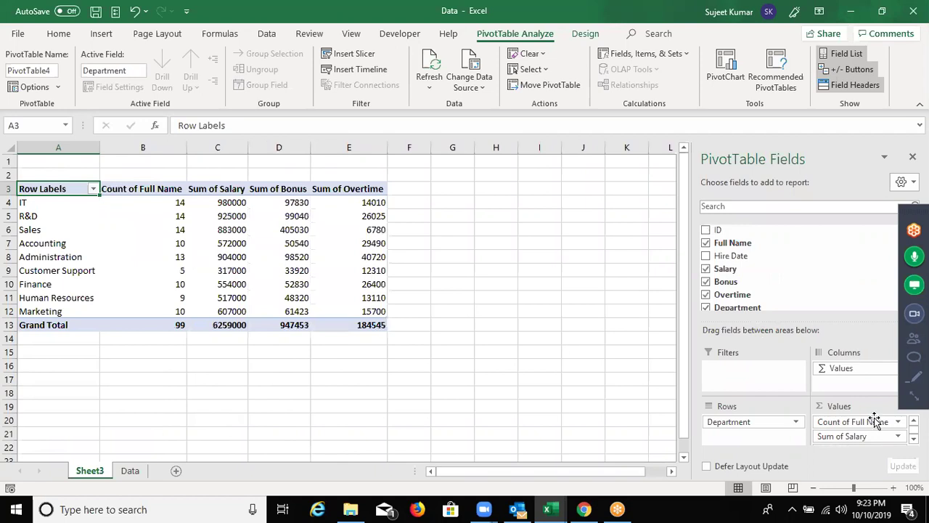
{"action": "scroll", "coordinate": [731, 280], "scroll_direction": "down", "scroll_amount": 2}
{"action": "left_click_drag", "start_coordinate": [726, 271], "coordinate": [757, 372]}
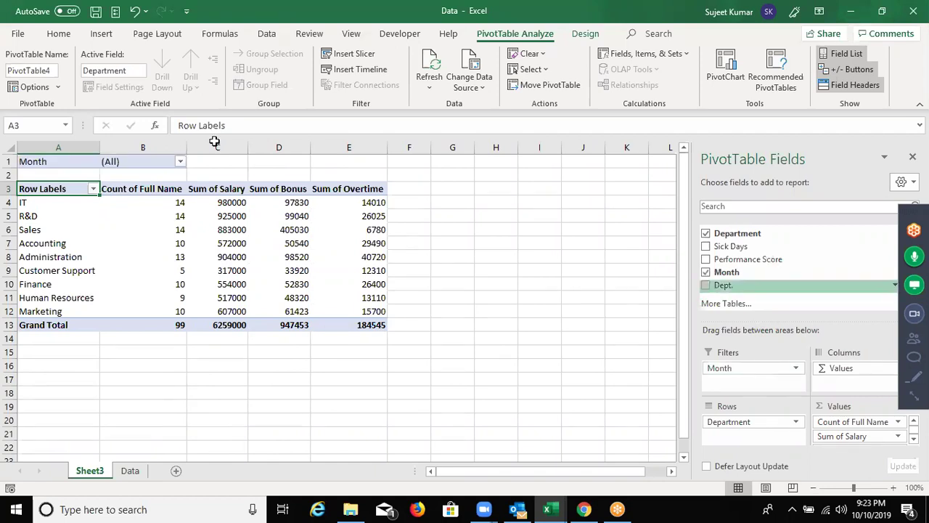
Filter the pivot to Apr, then May, then reset the Month filter to (All).
{"action": "left_click", "coordinate": [48, 205]}
{"action": "left_click", "coordinate": [102, 336]}
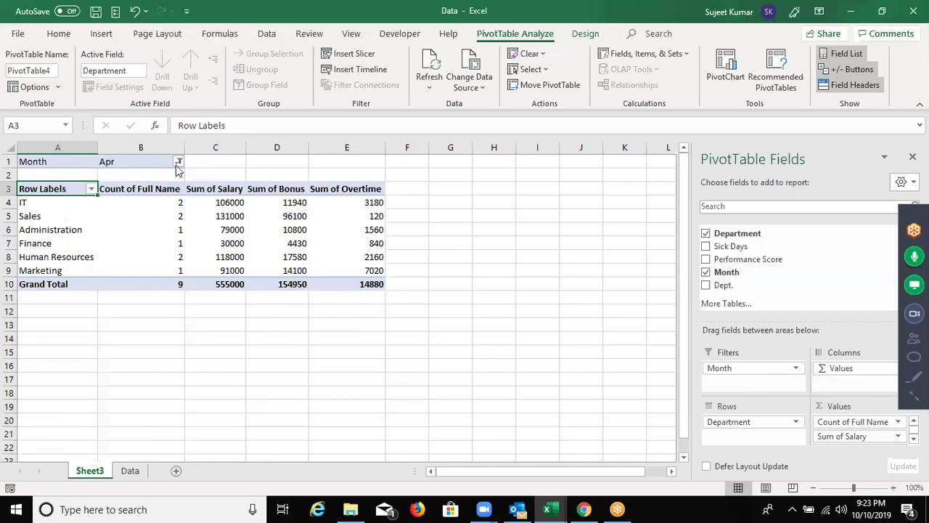
{"action": "left_click", "coordinate": [46, 215]}
{"action": "left_click", "coordinate": [100, 330]}
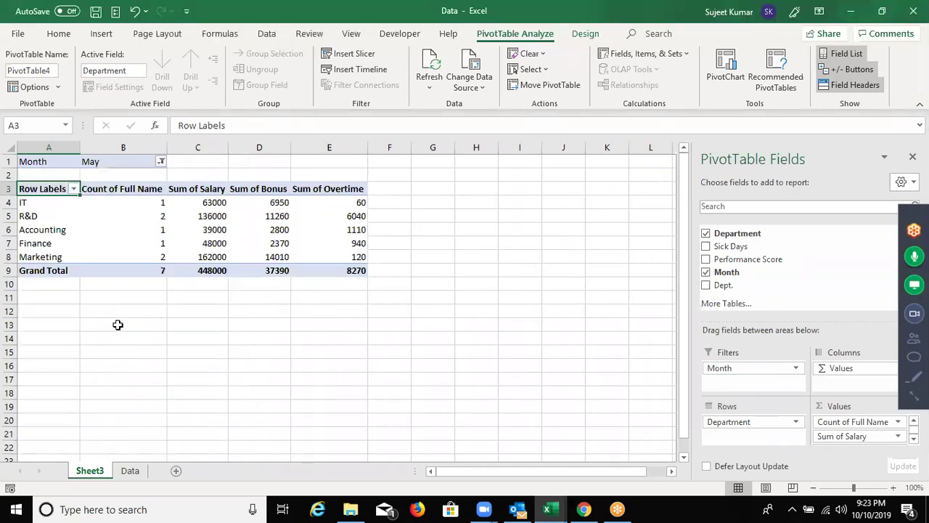
{"action": "left_click", "coordinate": [155, 162]}
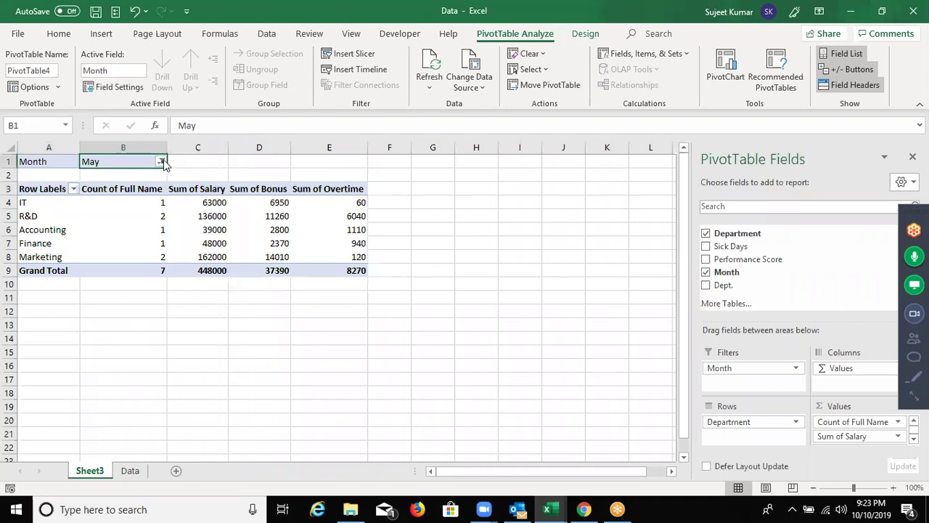
{"action": "left_click", "coordinate": [162, 162]}
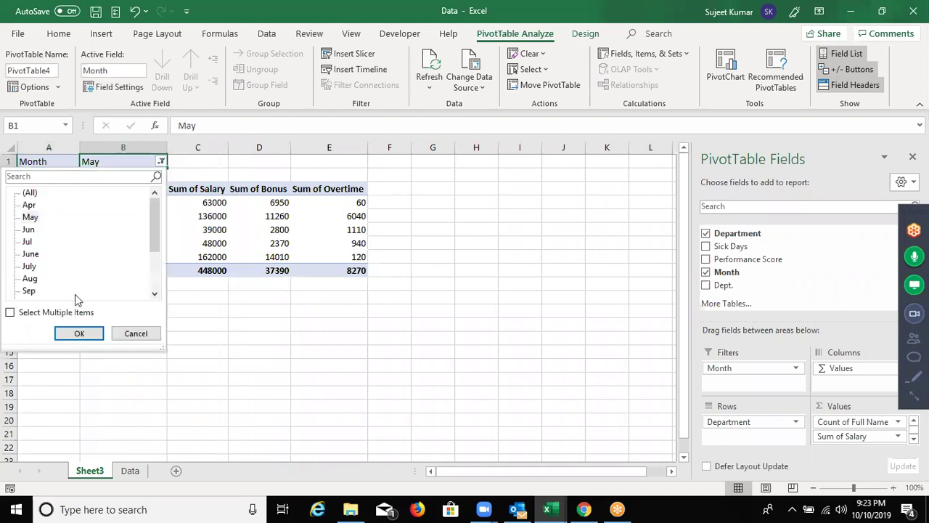
{"action": "key", "text": "Up"}
{"action": "key", "text": "Up"}
{"action": "key", "text": "Return"}
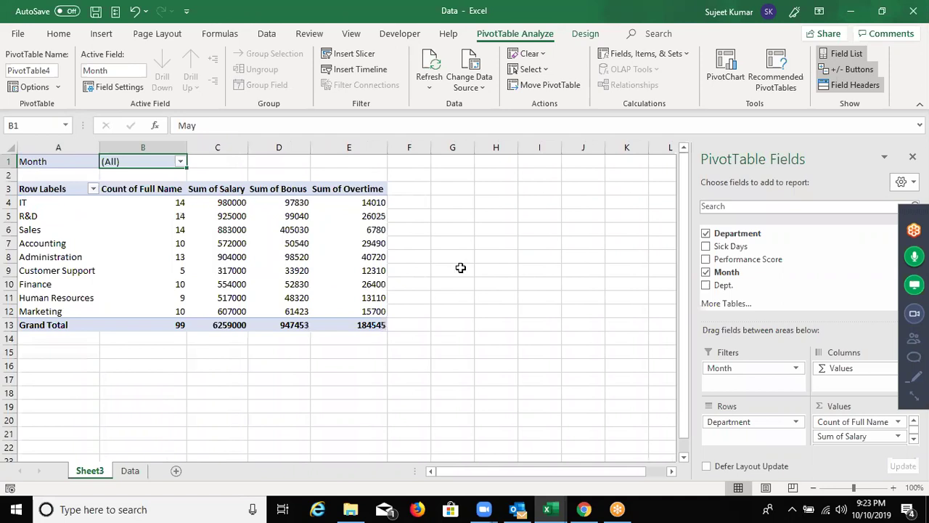
Fill the Data sheet's Month column down from J2 as a month series and refresh Sheet3's PivotTable.
{"action": "key", "text": "alt+j"}
{"action": "key", "text": "t"}
{"action": "key", "text": "i"}
{"action": "key", "text": "d"}
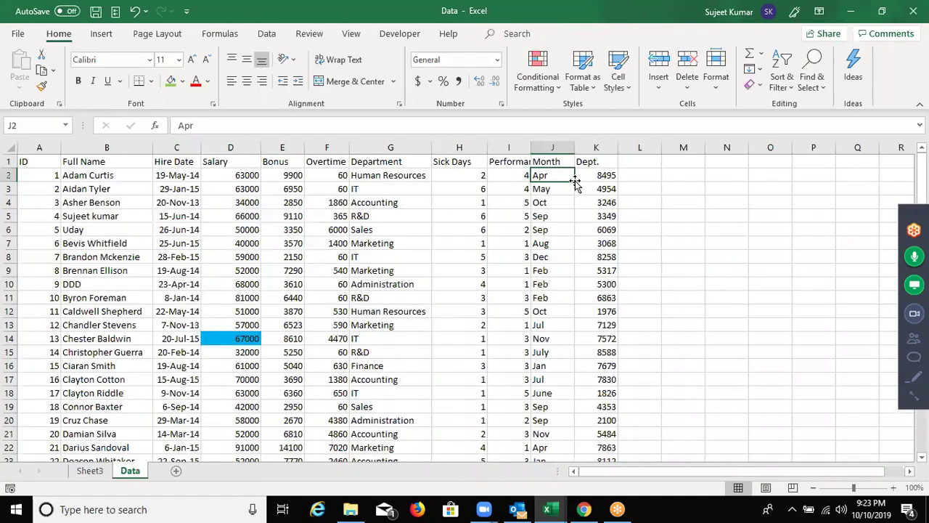
{"action": "double_click", "coordinate": [574, 181]}
{"action": "left_click", "coordinate": [87, 470]}
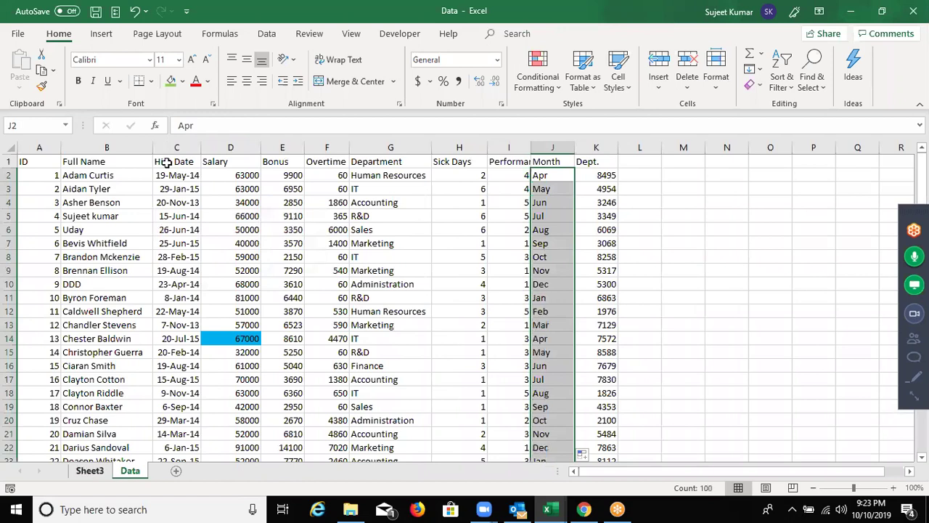
{"action": "right_click", "coordinate": [144, 231]}
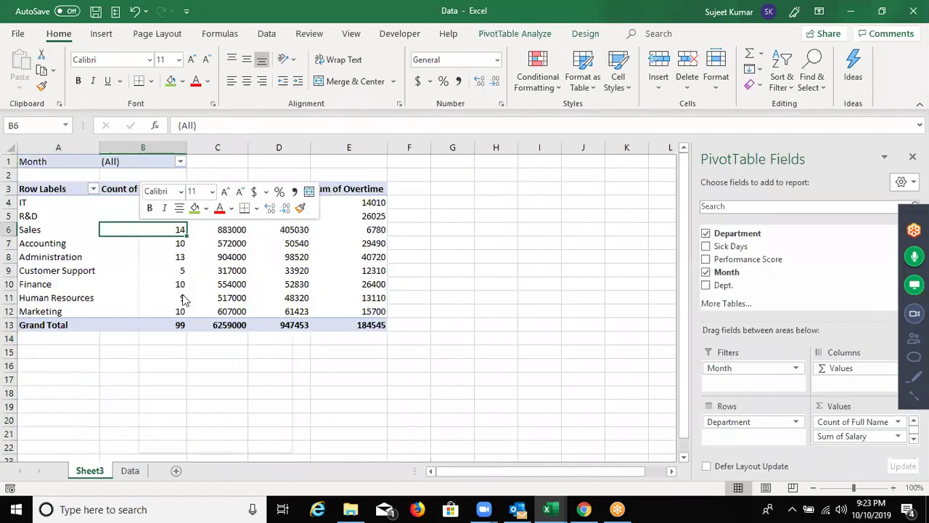
{"action": "left_click", "coordinate": [183, 298]}
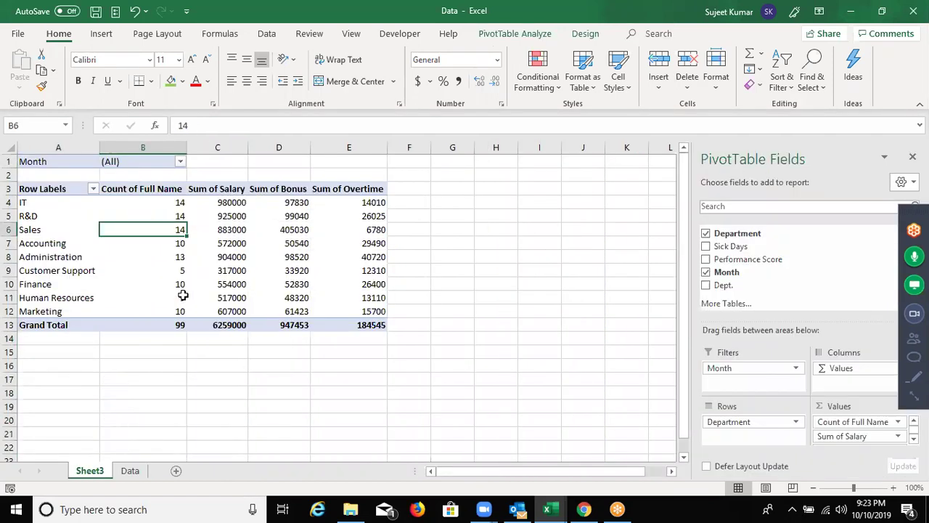
Filter the PivotTable's Month to Jan, then reset it to (All).
{"action": "left_click", "coordinate": [180, 162]}
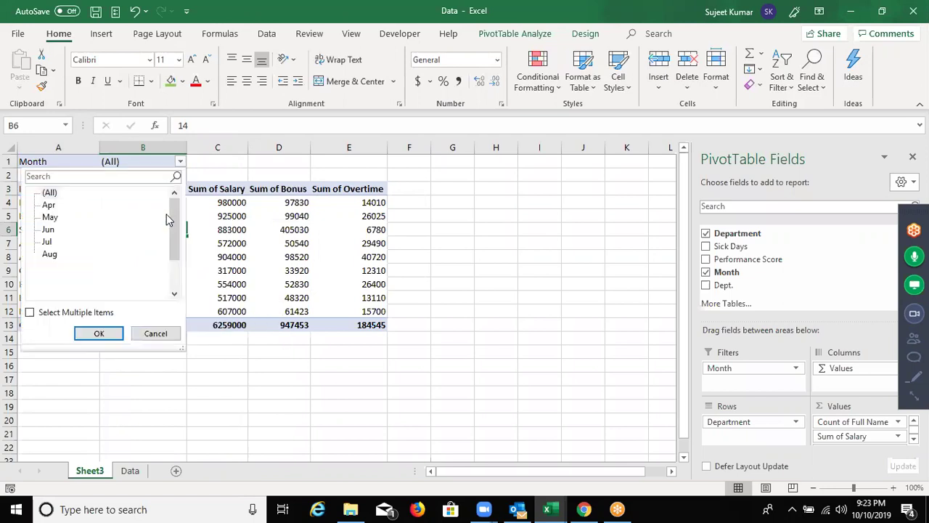
{"action": "left_click", "coordinate": [176, 272]}
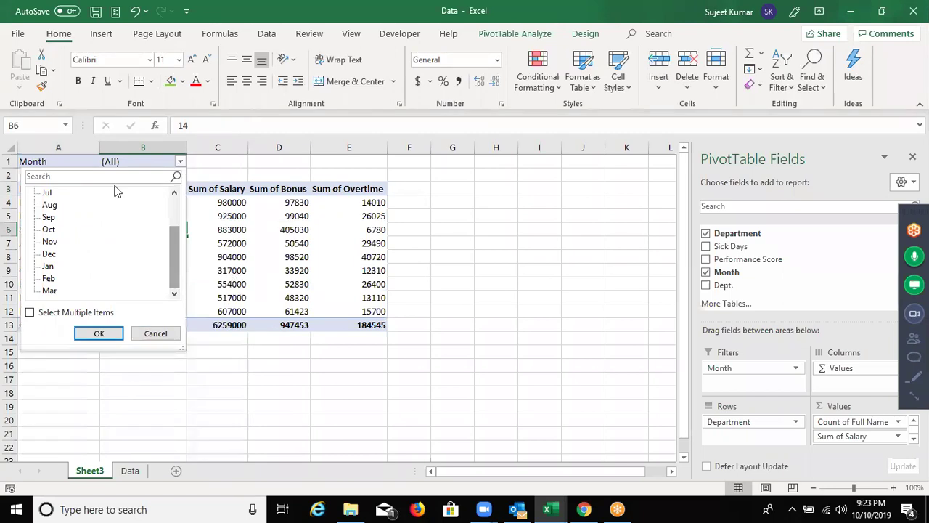
{"action": "scroll", "coordinate": [116, 191], "scroll_direction": "up", "scroll_amount": 2}
{"action": "key", "text": "Down"}
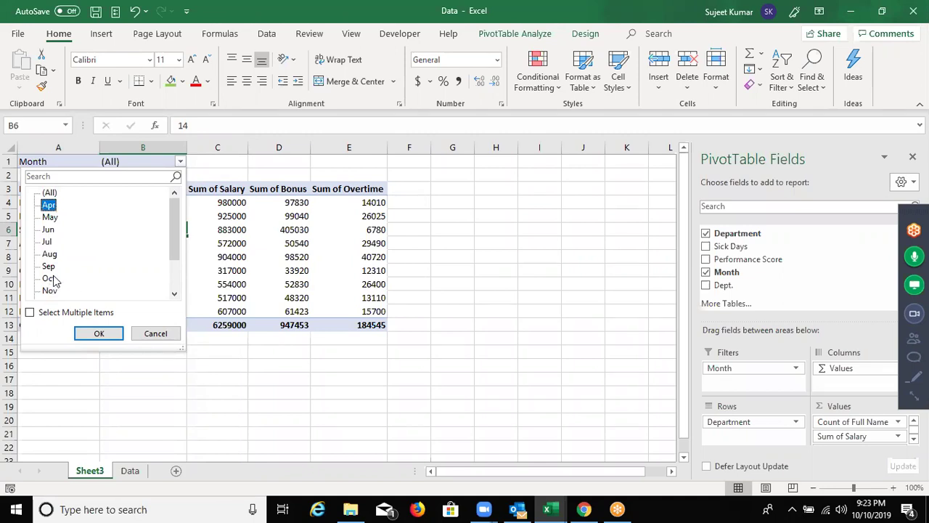
{"action": "scroll", "coordinate": [51, 276], "scroll_direction": "down", "scroll_amount": 2}
{"action": "key", "text": "j"}
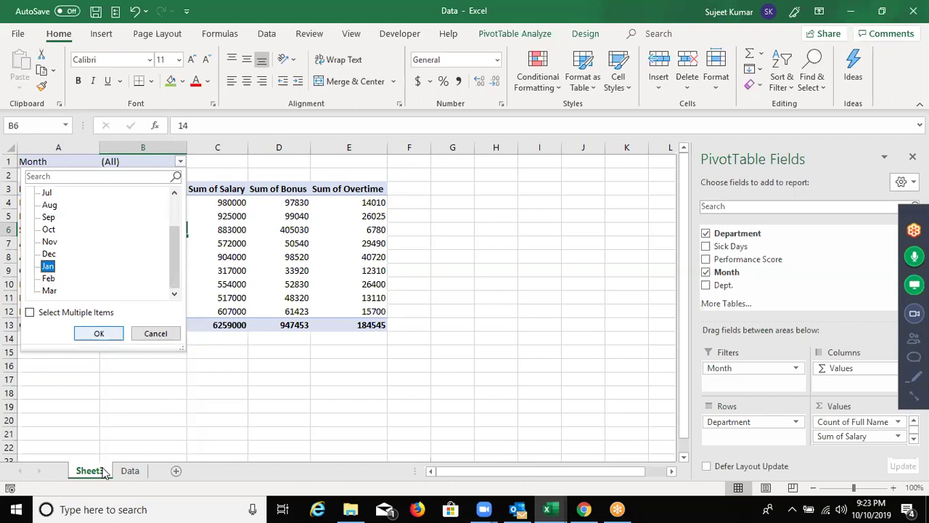
{"action": "key", "text": "Return"}
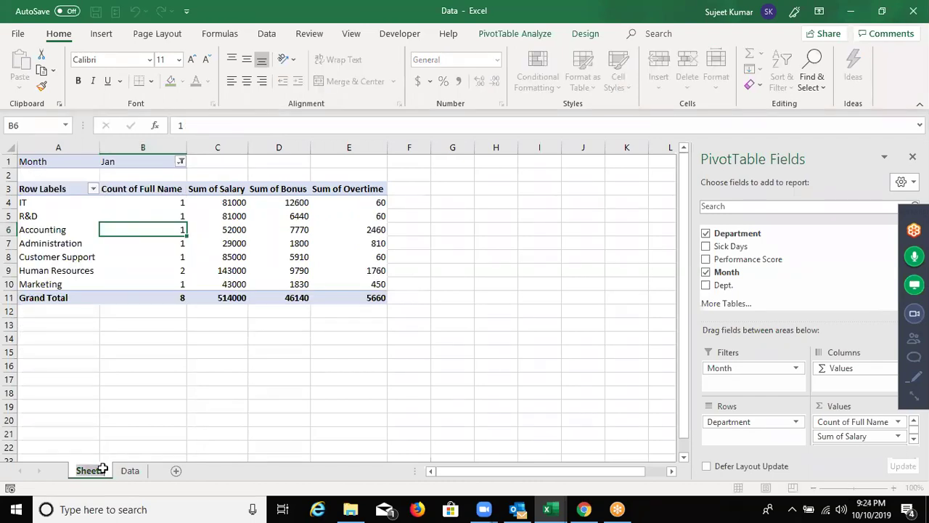
{"action": "key", "text": "Down"}
{"action": "key", "text": "Down"}
{"action": "key", "text": "Down"}
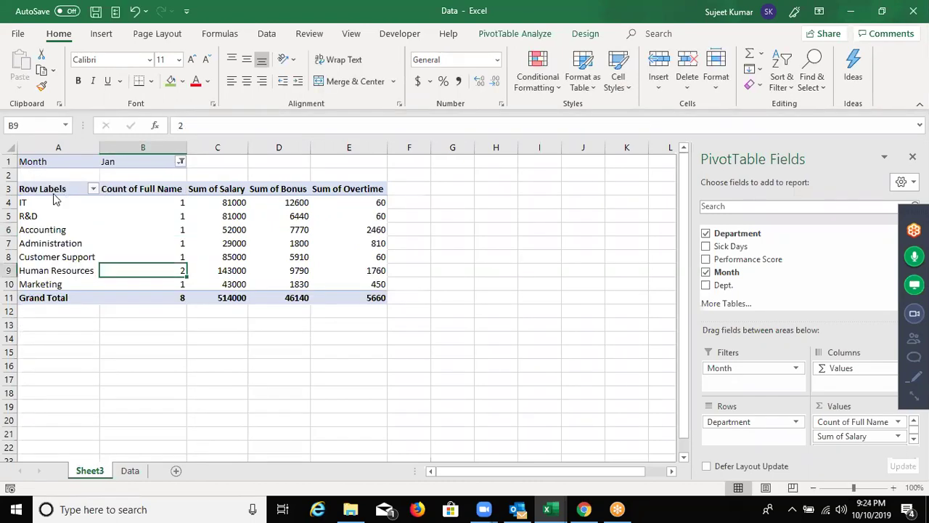
{"action": "left_click", "coordinate": [180, 161]}
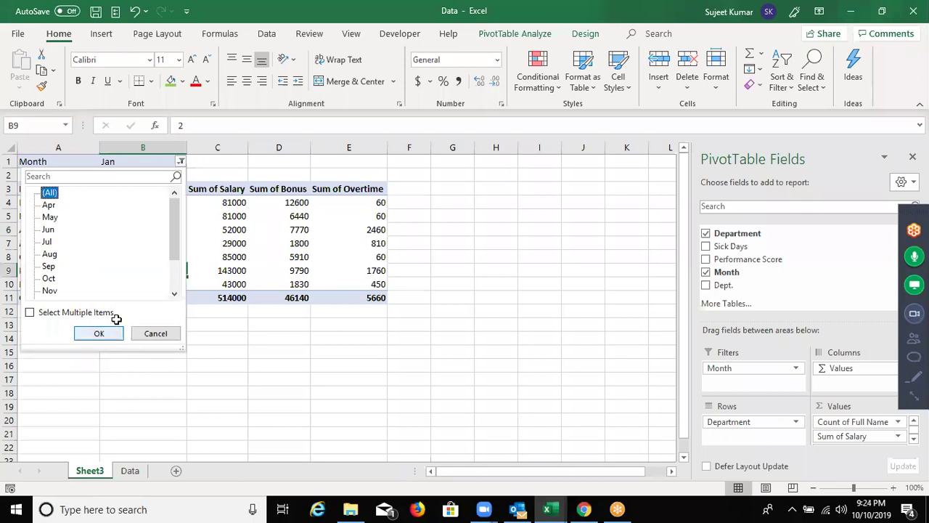
{"action": "key", "text": "Return"}
{"action": "mouse_move", "coordinate": [116, 319]}
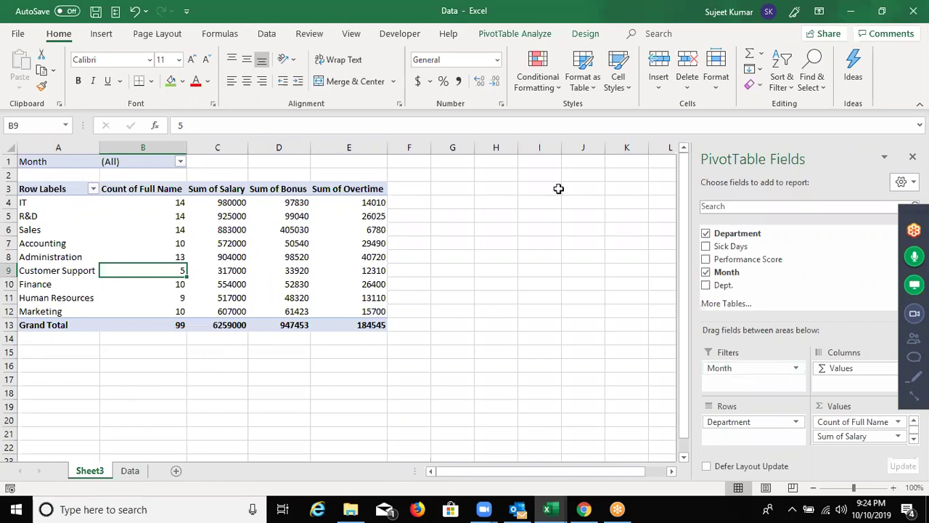
Run Show Report Filter Pages on the Month field to create one sheet per month.
{"action": "left_click", "coordinate": [485, 35]}
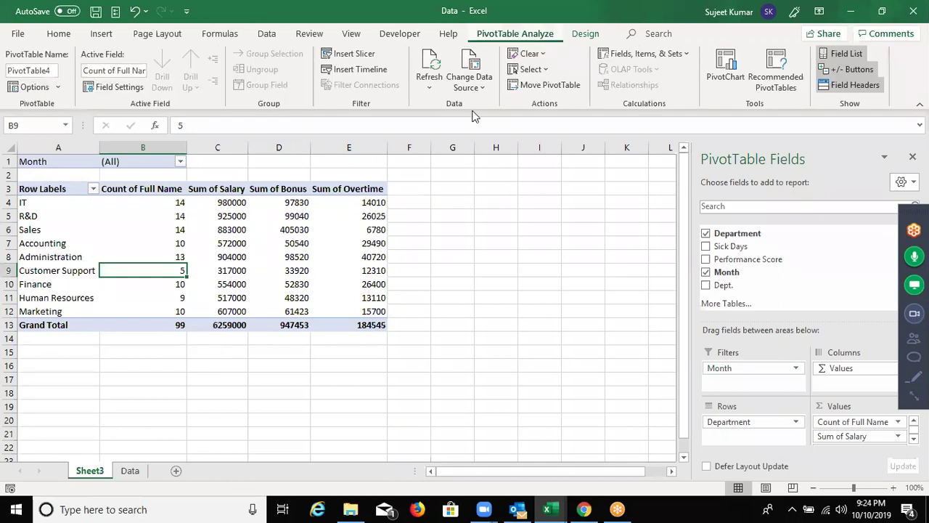
{"action": "left_click", "coordinate": [58, 88]}
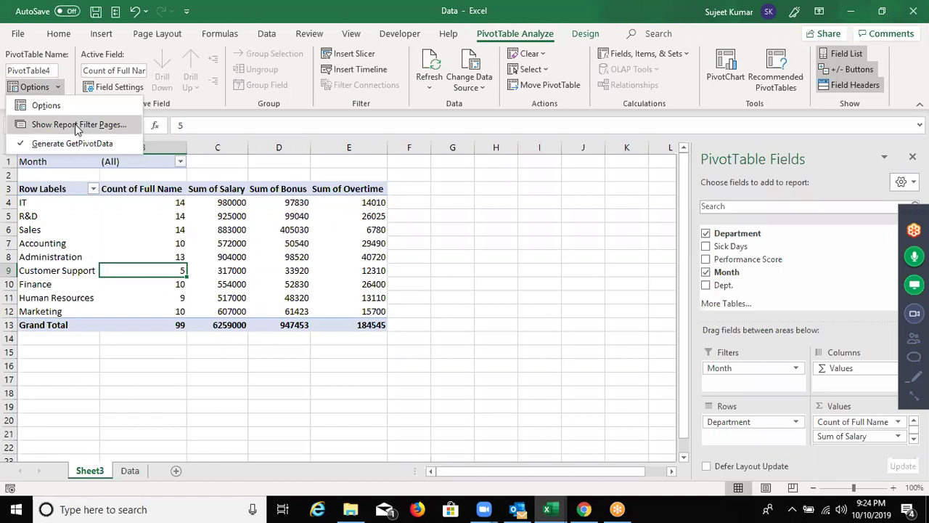
{"action": "left_click", "coordinate": [76, 126]}
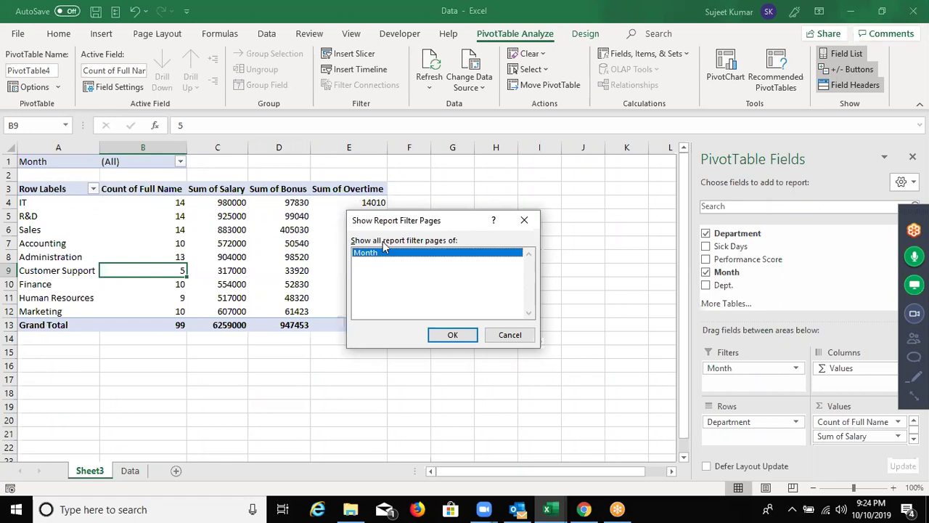
{"action": "left_click", "coordinate": [454, 339]}
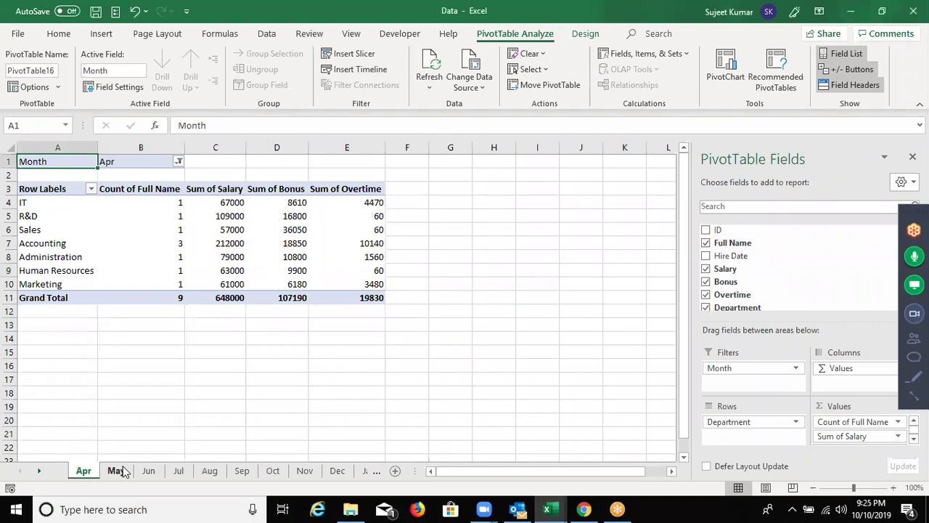
Browse the new month sheets from May through Mar, then return to Sheet3.
{"action": "left_click", "coordinate": [123, 471]}
{"action": "left_click", "coordinate": [148, 472]}
{"action": "left_click", "coordinate": [179, 472]}
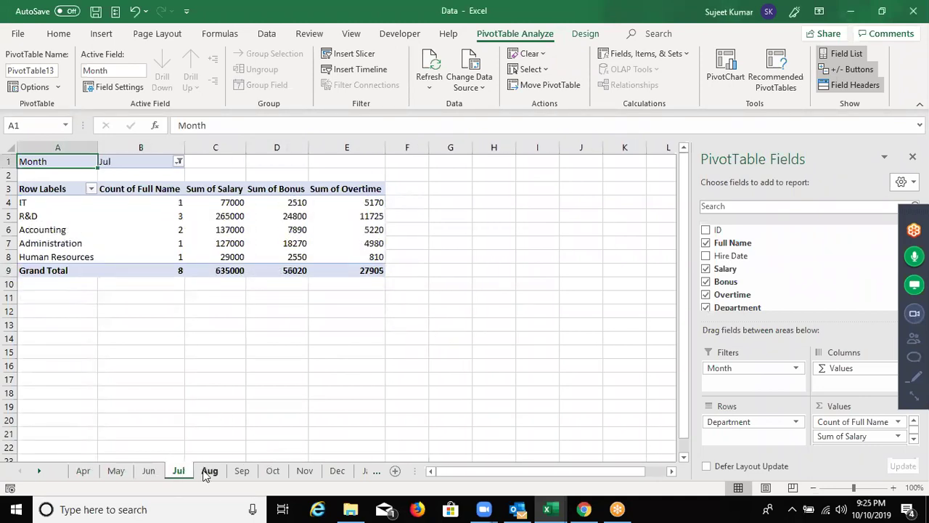
{"action": "left_click", "coordinate": [209, 472]}
{"action": "left_click", "coordinate": [241, 471]}
{"action": "left_click", "coordinate": [272, 472]}
{"action": "left_click", "coordinate": [304, 471]}
{"action": "left_click", "coordinate": [337, 471]}
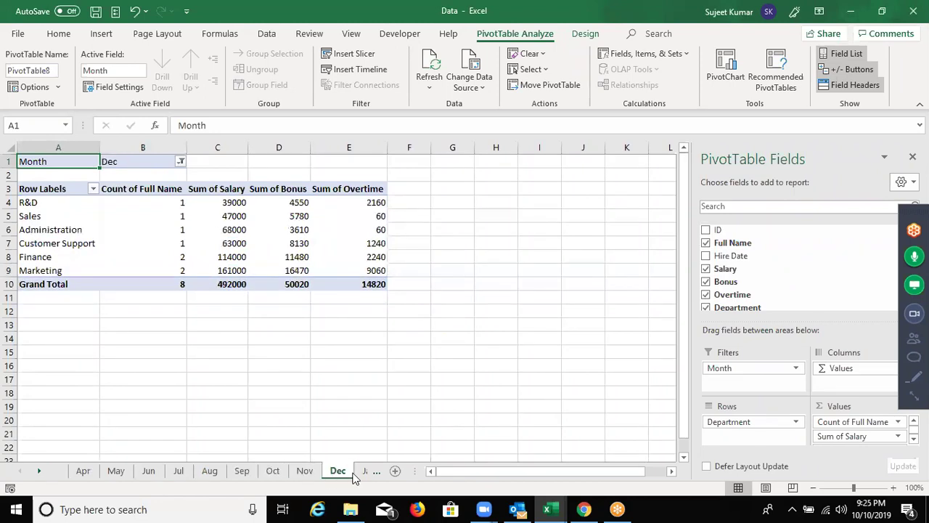
{"action": "left_click", "coordinate": [362, 472]}
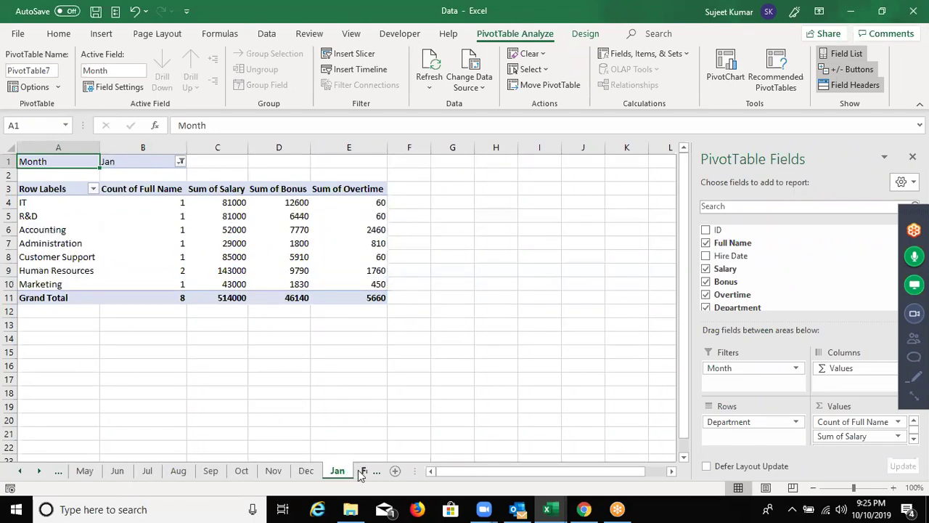
{"action": "left_click", "coordinate": [361, 473]}
{"action": "left_click", "coordinate": [362, 472]}
{"action": "left_click", "coordinate": [358, 473]}
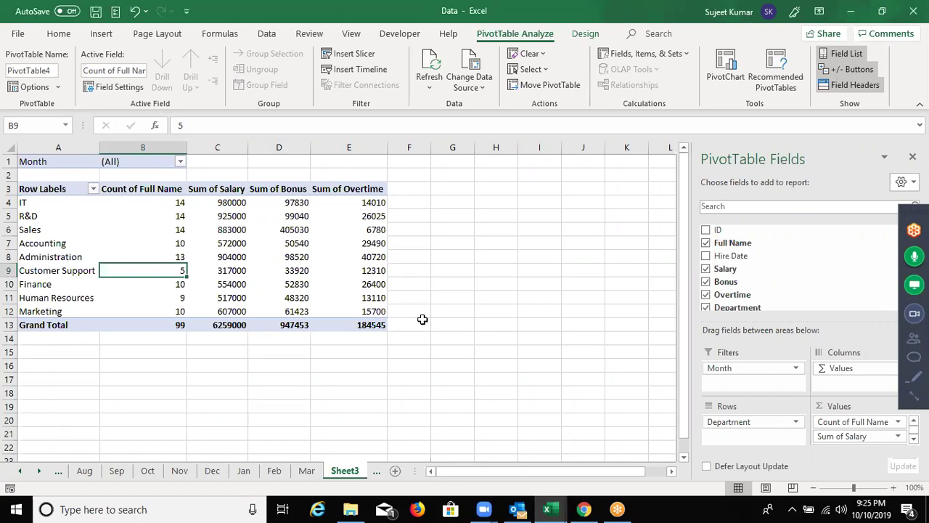
Confirm Generate GetPivotData is on and enter =B4 in G4, showing 14.
{"action": "left_click", "coordinate": [35, 87]}
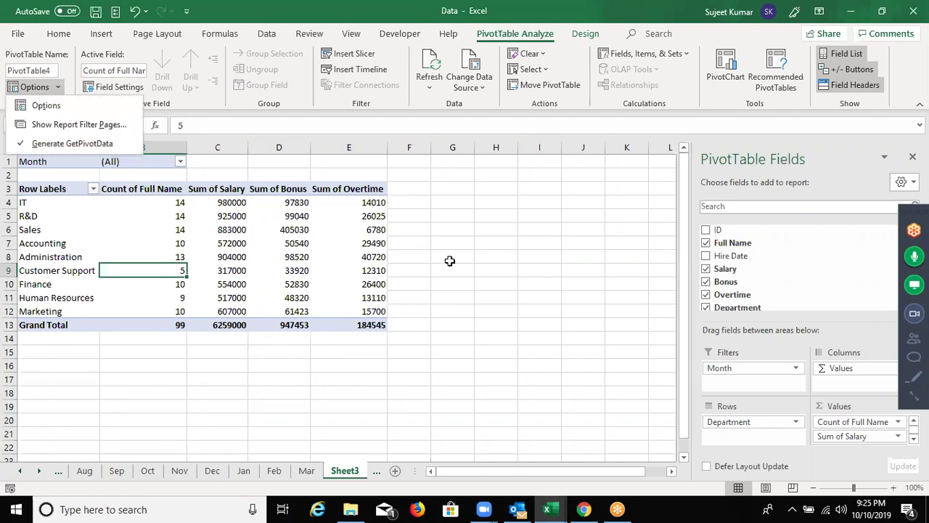
{"action": "key", "text": "Escape"}
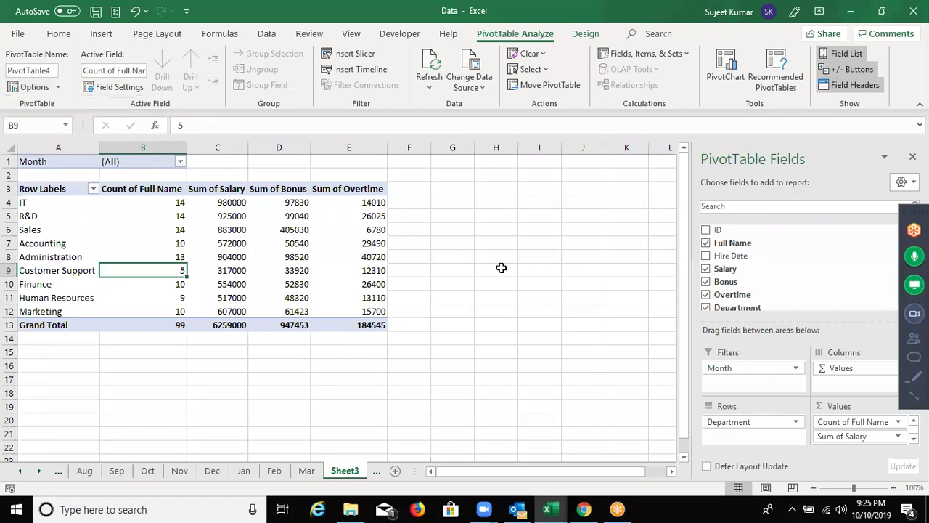
{"action": "left_click", "coordinate": [496, 258]}
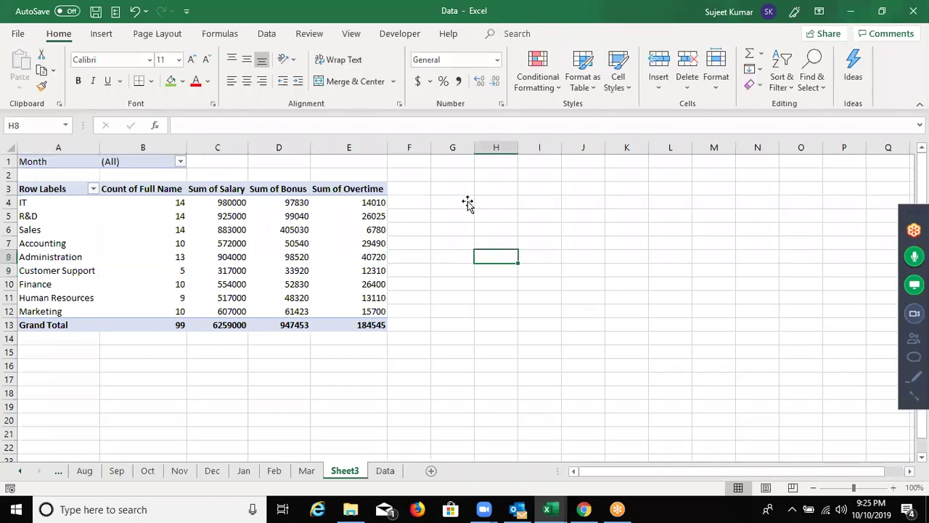
{"action": "left_click", "coordinate": [467, 204]}
{"action": "type", "text": "=b"}
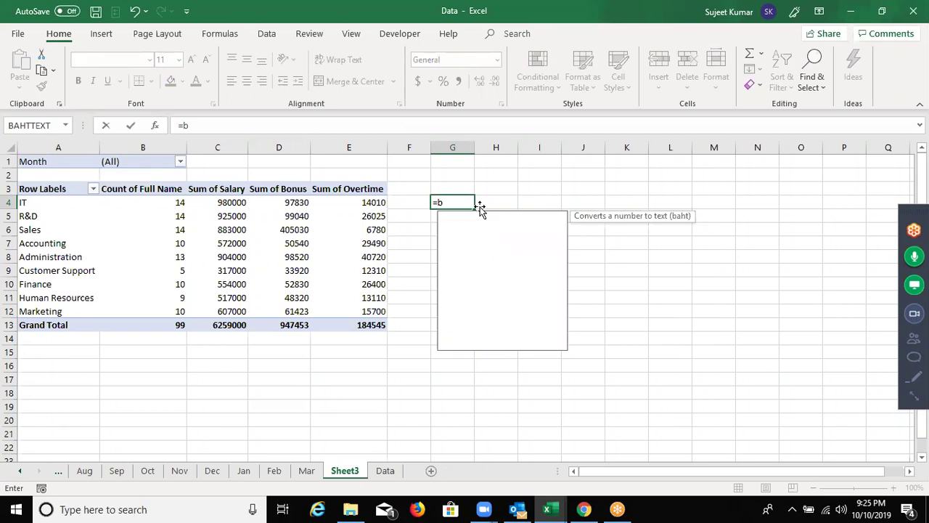
{"action": "type", "text": "4"}
{"action": "key", "text": "Return"}
{"action": "key", "text": "Up"}
In H4, reference B4 to create a GETPIVOTDATA formula returning IT's count, 14.
{"action": "key", "text": "Right"}
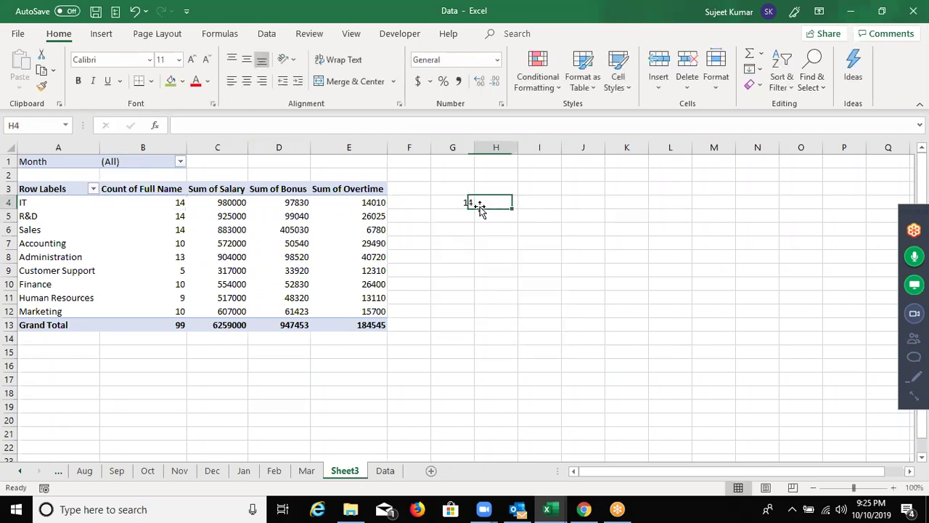
{"action": "type", "text": "="}
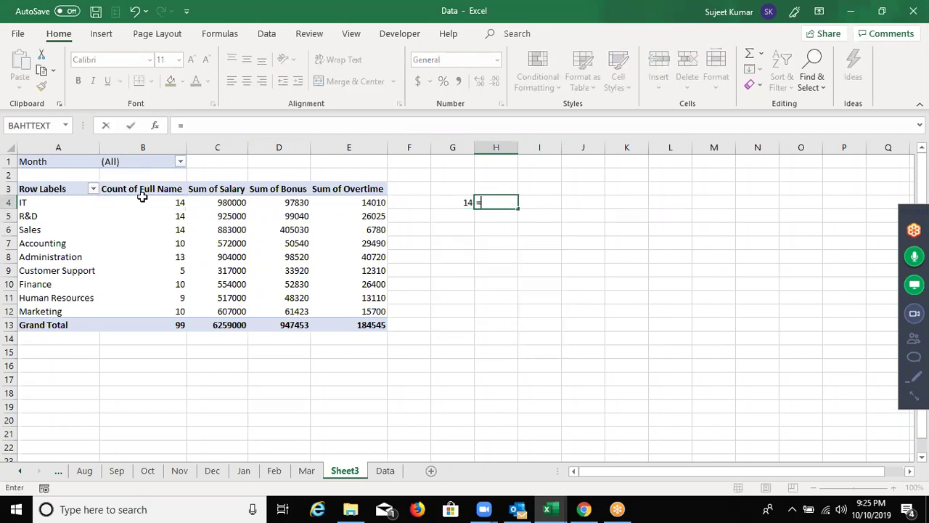
{"action": "left_click", "coordinate": [142, 200]}
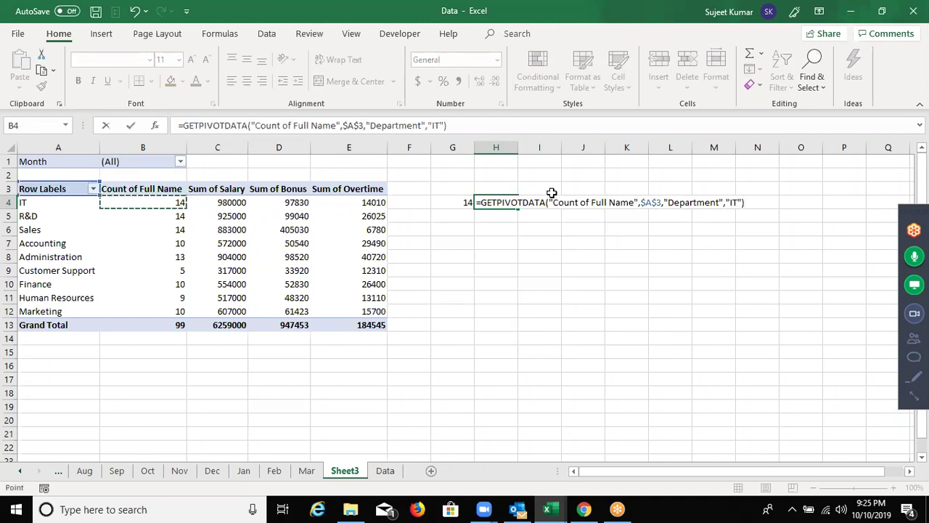
{"action": "key", "text": "Return"}
{"action": "key", "text": "Up"}
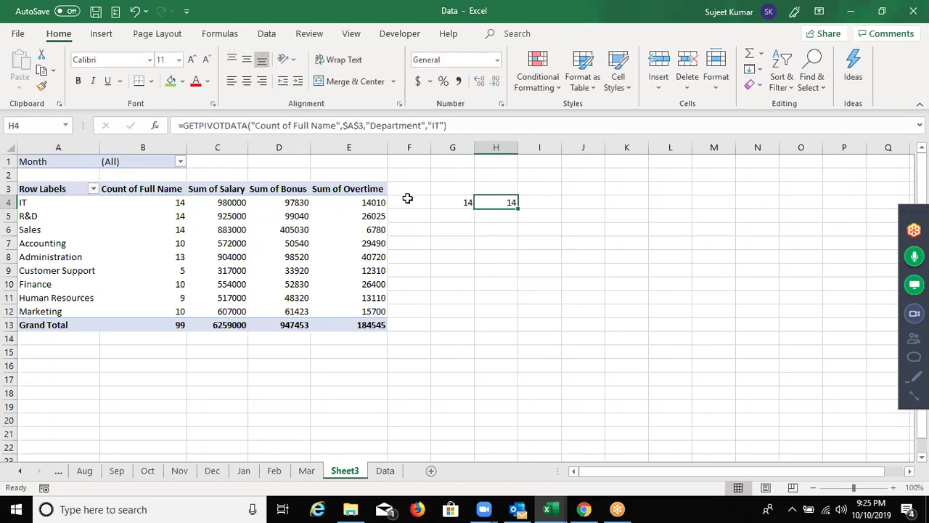
Sort the departments smallest to largest by Count of Full Name.
{"action": "right_click", "coordinate": [179, 212]}
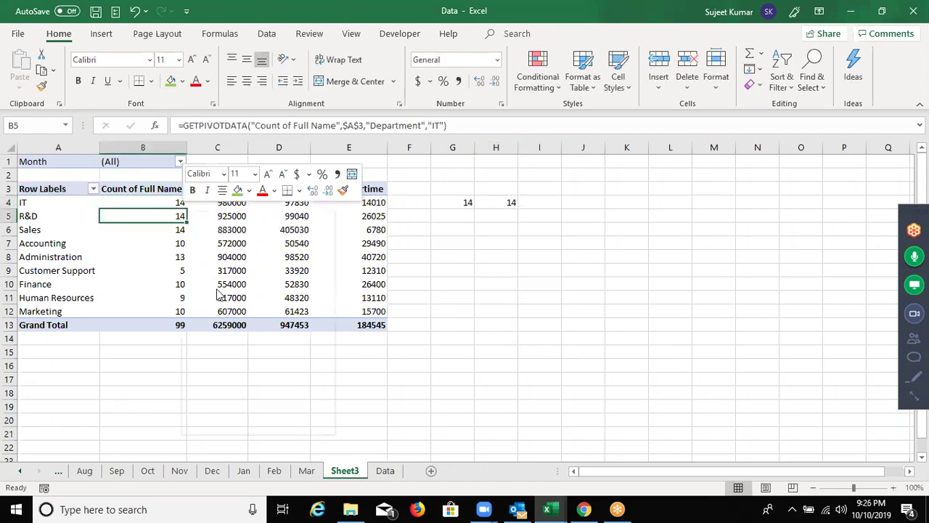
{"action": "mouse_move", "coordinate": [218, 303]}
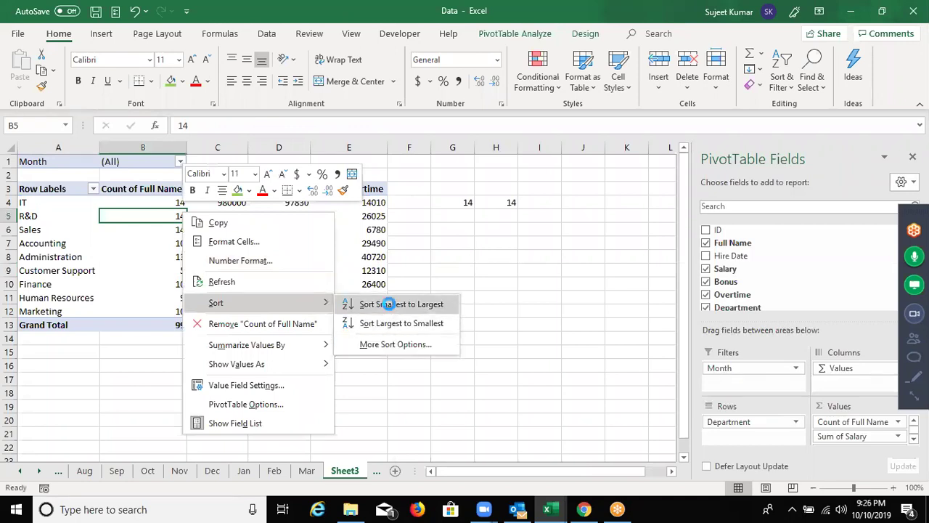
{"action": "left_click", "coordinate": [384, 304]}
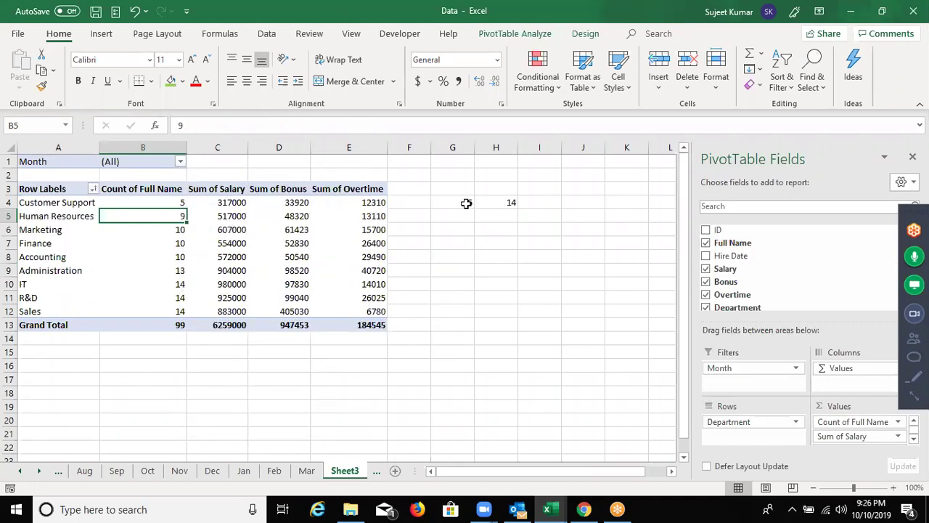
Re-commit G4's =B4, now showing 5, and compare it with H4's GETPIVOTDATA still at 14.
{"action": "left_click", "coordinate": [467, 203]}
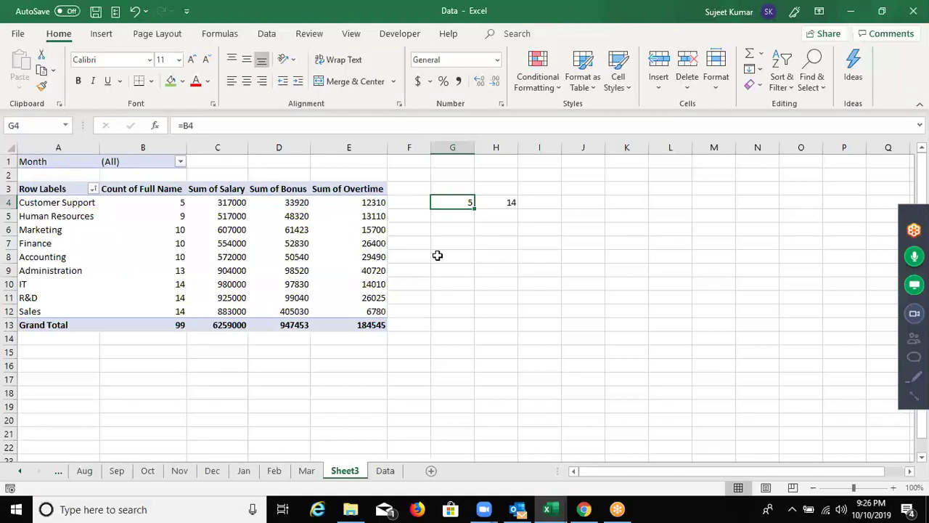
{"action": "left_click", "coordinate": [245, 128]}
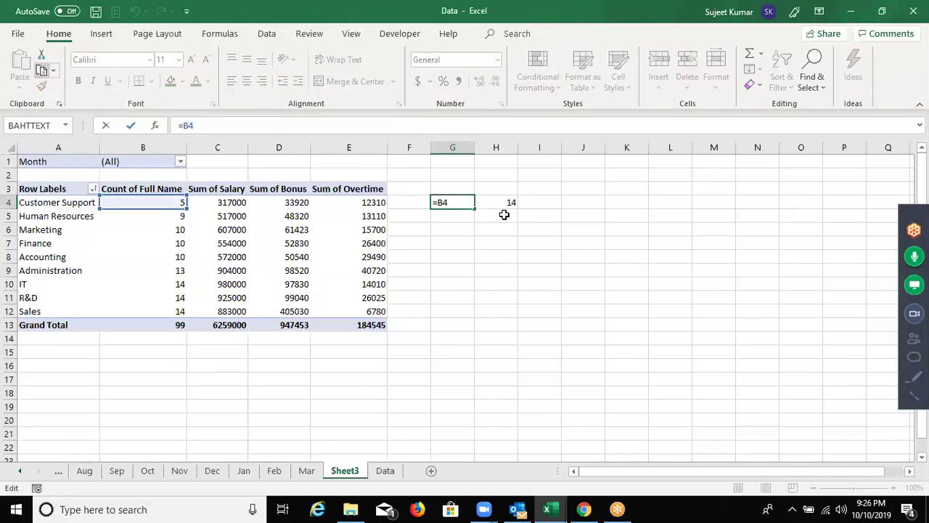
{"action": "key", "text": "ctrl+Return"}
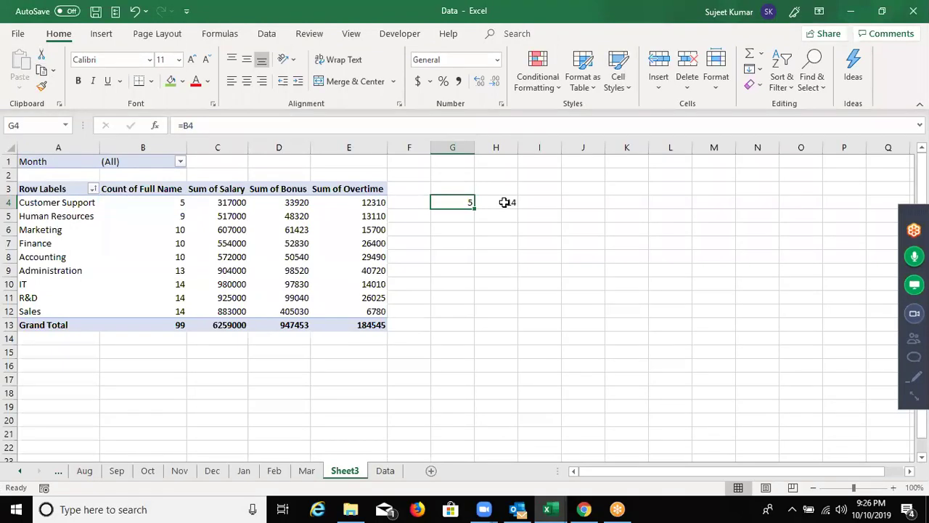
{"action": "left_click", "coordinate": [506, 203]}
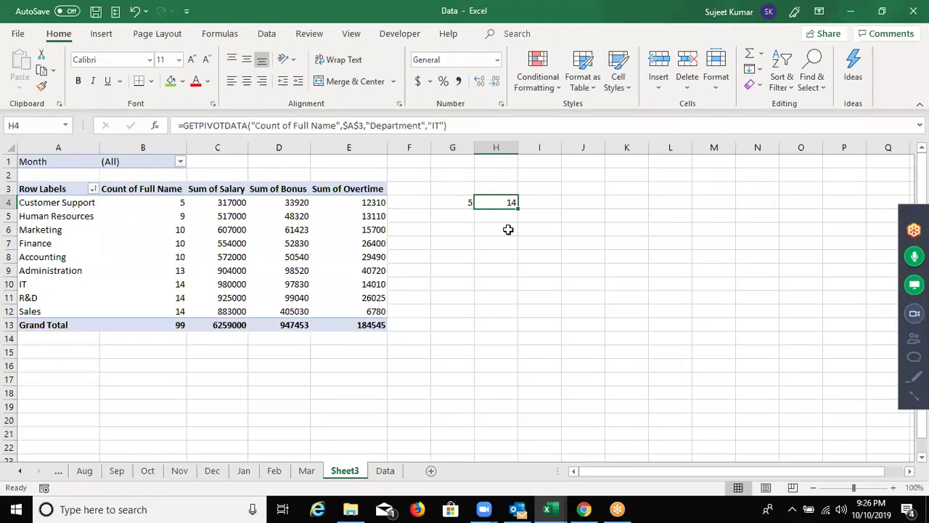
Change the department in H4's GETPIVOTDATA formula from IT to Finance, giving 10.
{"action": "key", "text": "F2"}
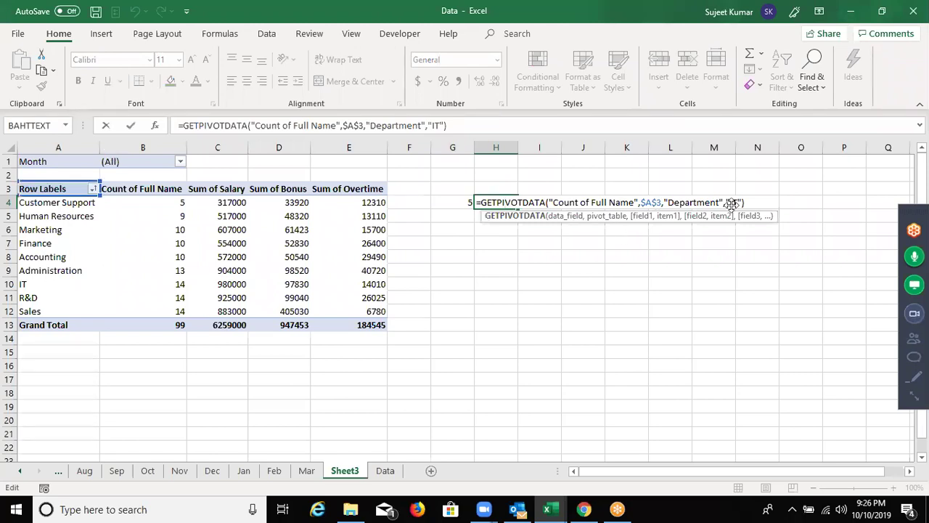
{"action": "key", "text": "Left"}
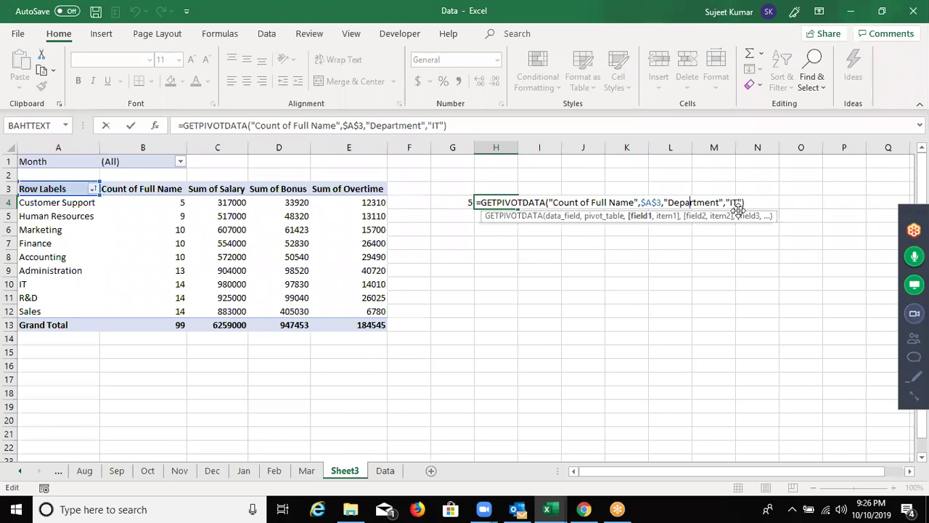
{"action": "left_click", "coordinate": [738, 207]}
{"action": "key", "text": "BackSpace"}
{"action": "key", "text": "BackSpace"}
{"action": "type", "text": "Finance"}
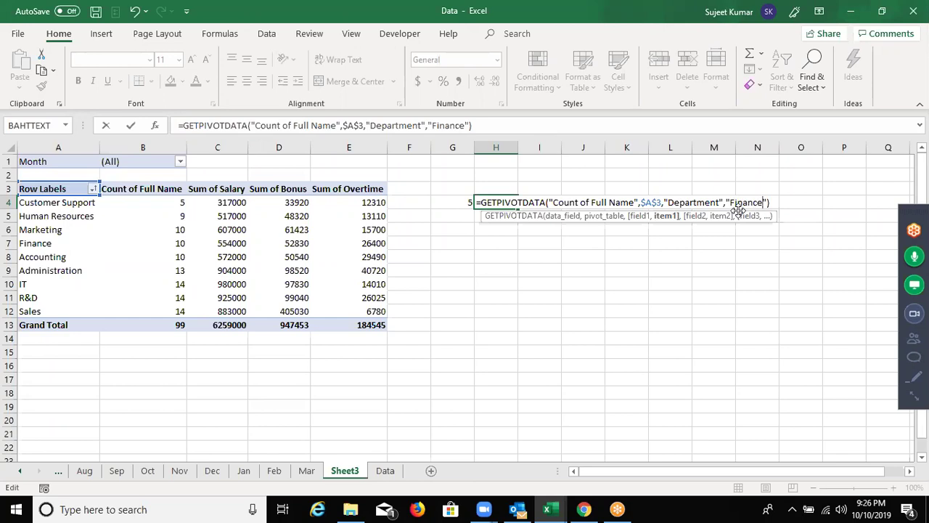
{"action": "key", "text": "Return"}
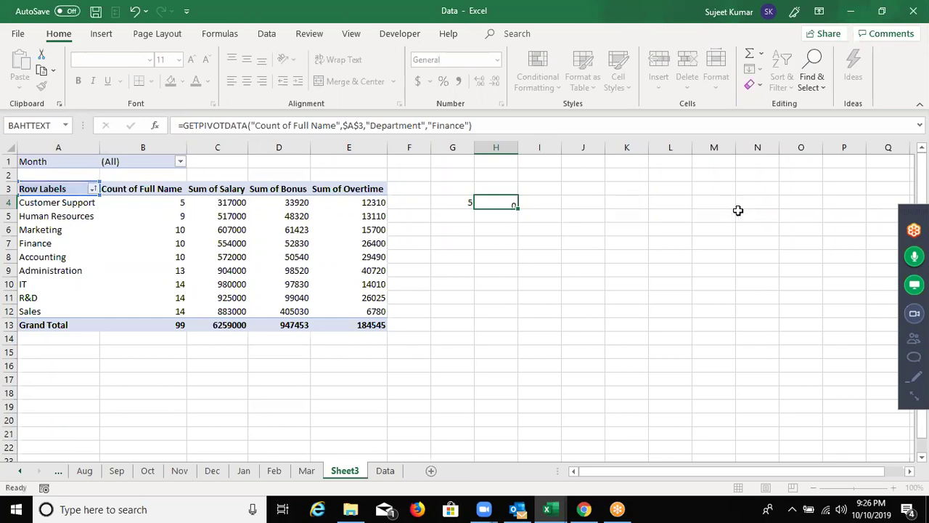
{"action": "key", "text": "Up"}
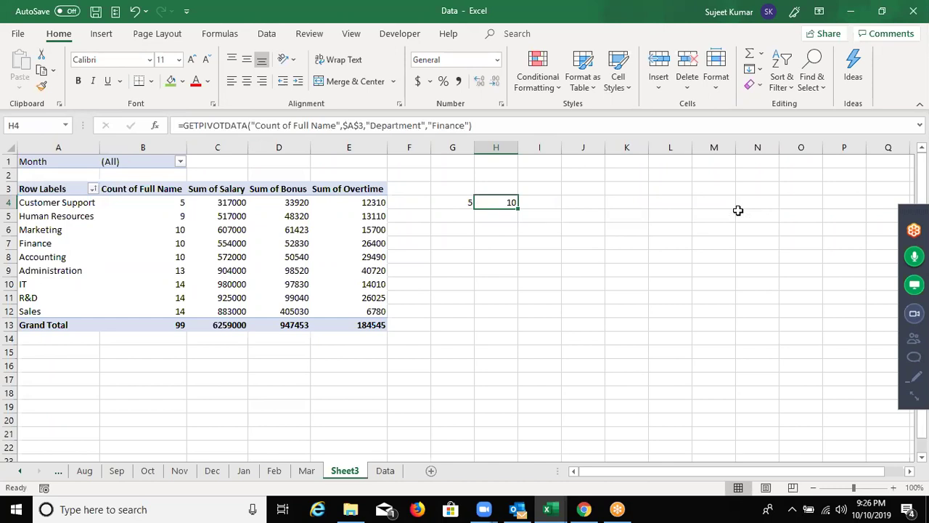
{"action": "left_click", "coordinate": [180, 161]}
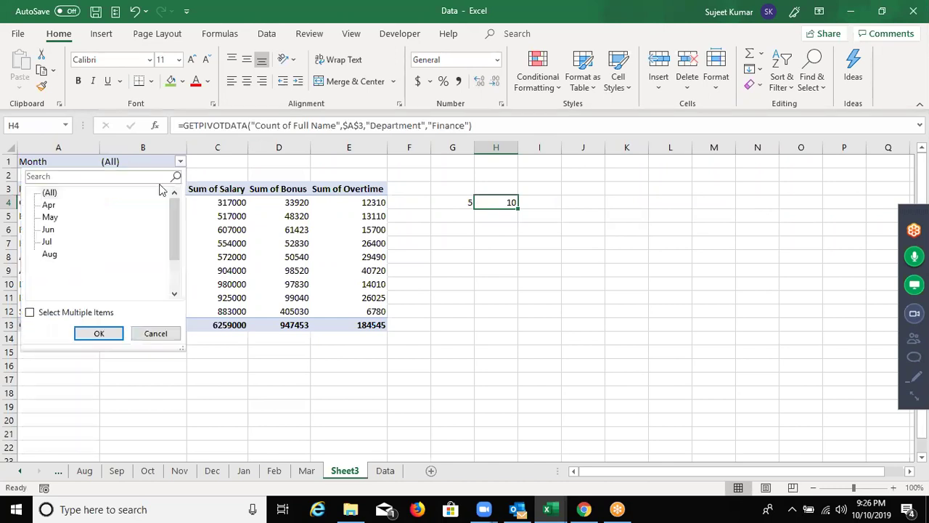
{"action": "left_click", "coordinate": [50, 217]}
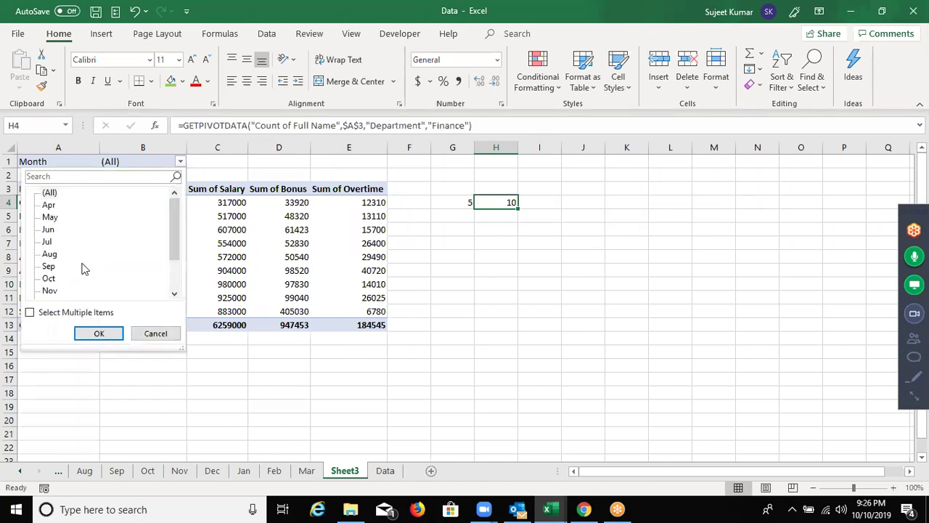
{"action": "left_click", "coordinate": [101, 333]}
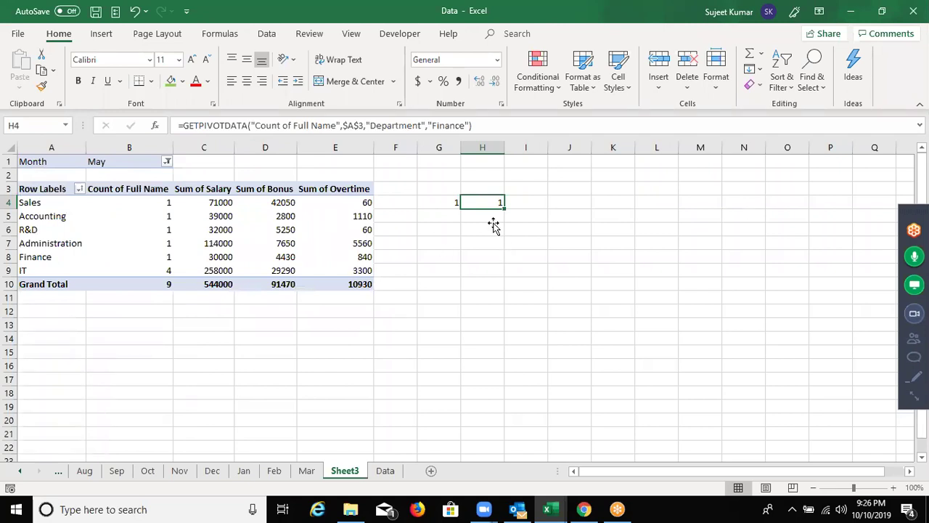
{"action": "left_click", "coordinate": [167, 161]}
{"action": "left_click", "coordinate": [44, 195]}
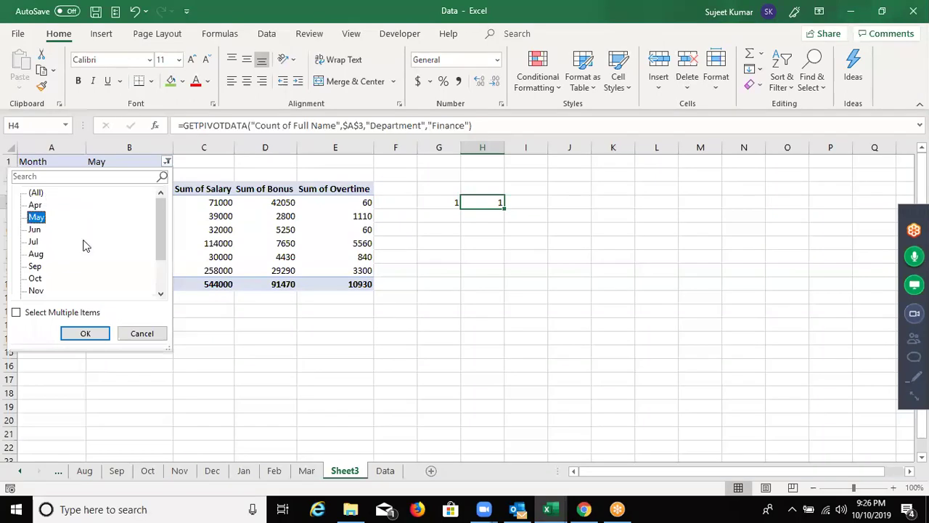
{"action": "left_click", "coordinate": [87, 334]}
{"action": "left_click", "coordinate": [86, 335]}
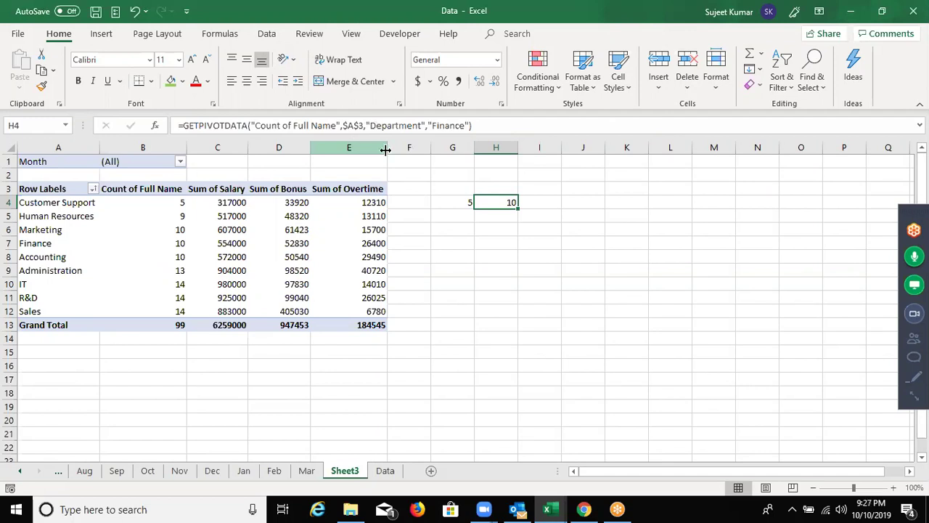
Move the Month field from Filters into Rows beneath Department in the PivotTable.
{"action": "left_click", "coordinate": [53, 210]}
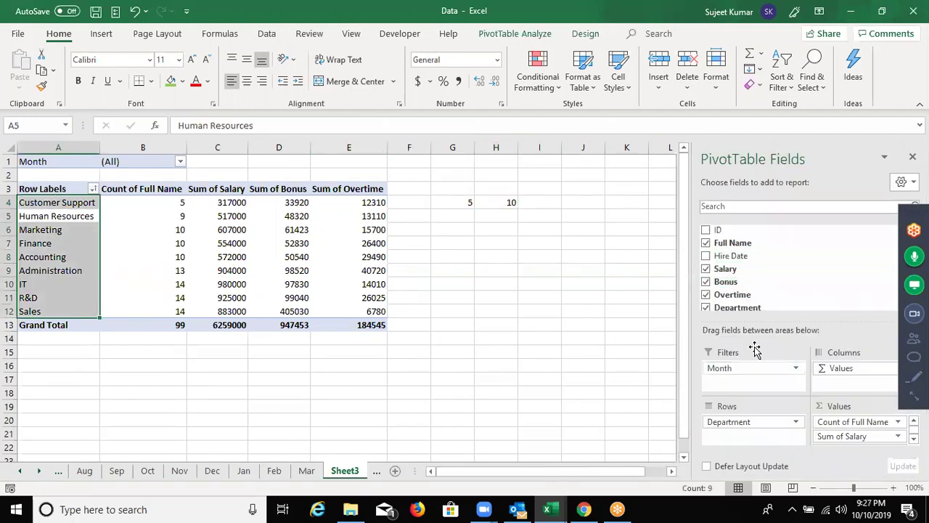
{"action": "left_click_drag", "start_coordinate": [755, 421], "coordinate": [758, 429]}
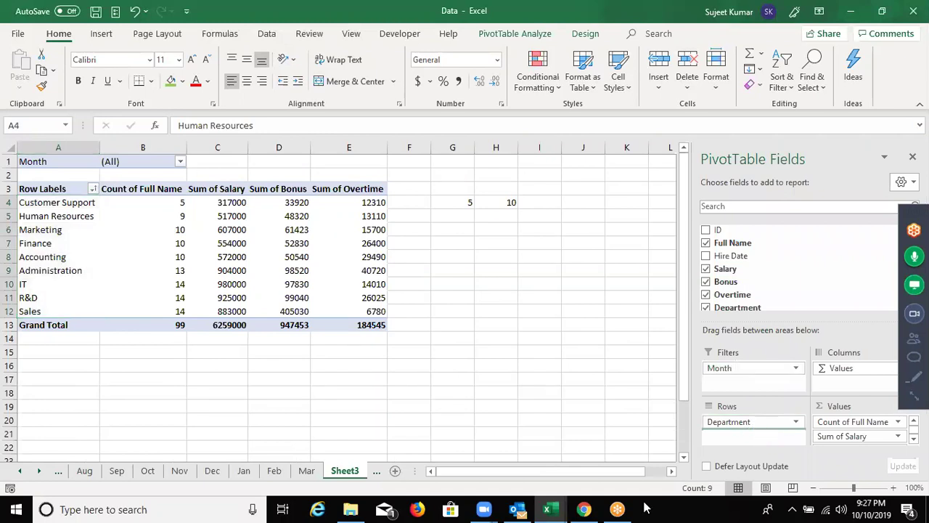
{"action": "left_click", "coordinate": [527, 301]}
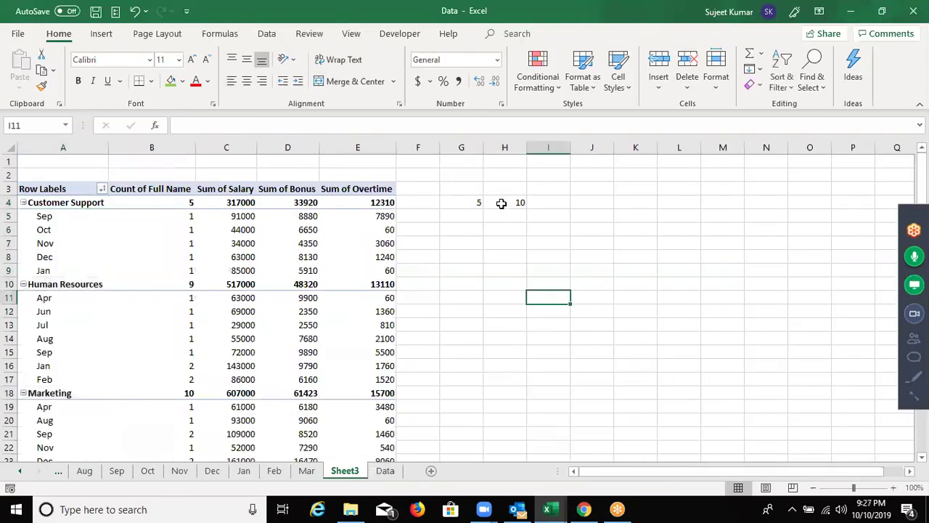
Rebuild H4 as a GETPIVOTDATA formula referencing Human Resources' Jan count in the pivot.
{"action": "left_click", "coordinate": [501, 203]}
{"action": "left_click", "coordinate": [389, 125]}
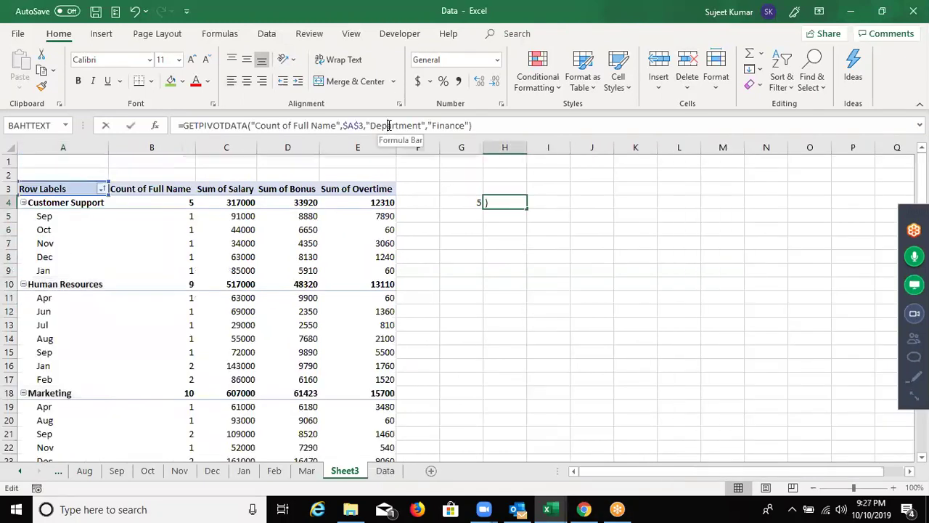
{"action": "double_click", "coordinate": [388, 126]}
{"action": "left_click", "coordinate": [370, 124]}
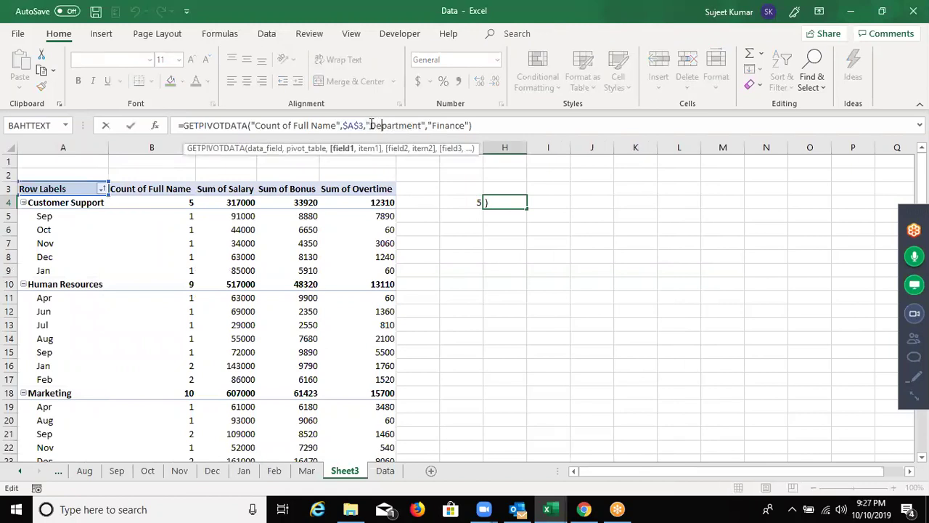
{"action": "left_click_drag", "start_coordinate": [370, 125], "coordinate": [418, 128]}
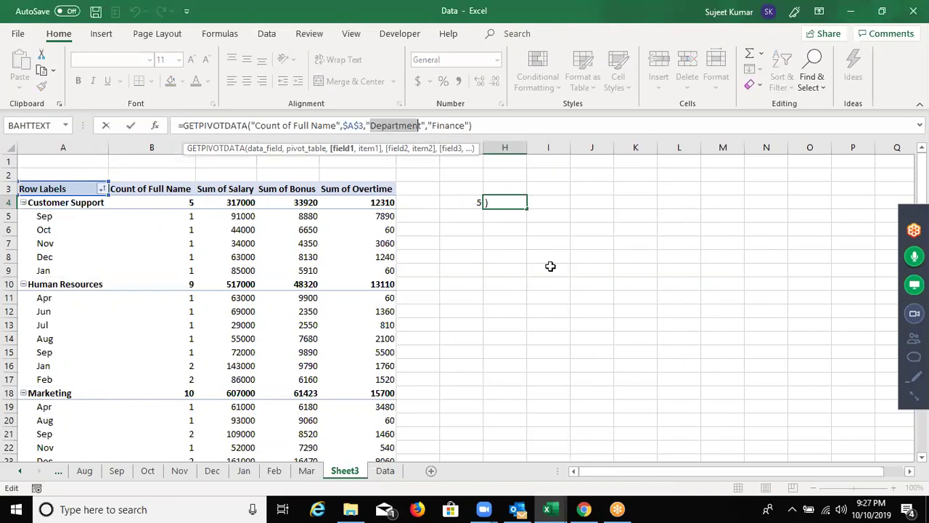
{"action": "key", "text": "Escape"}
{"action": "type", "text": "="}
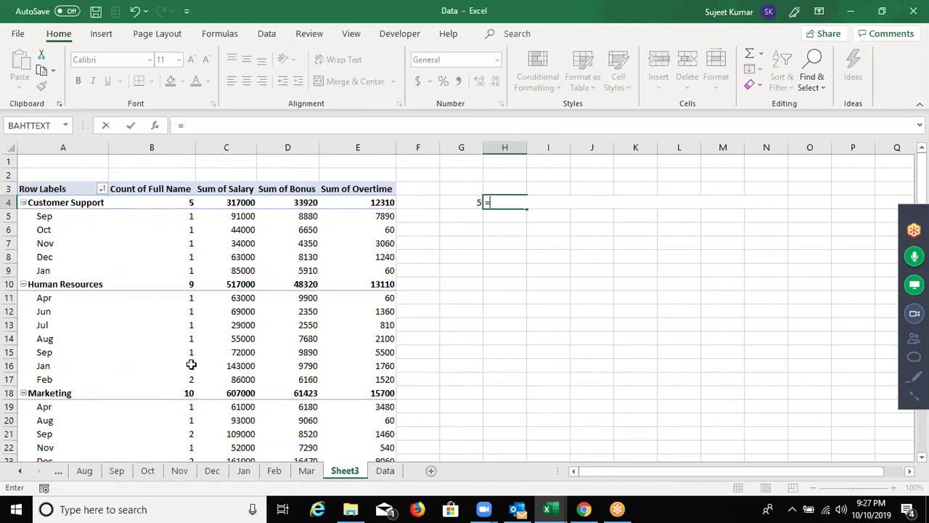
{"action": "left_click", "coordinate": [190, 366]}
{"action": "key", "text": "Return"}
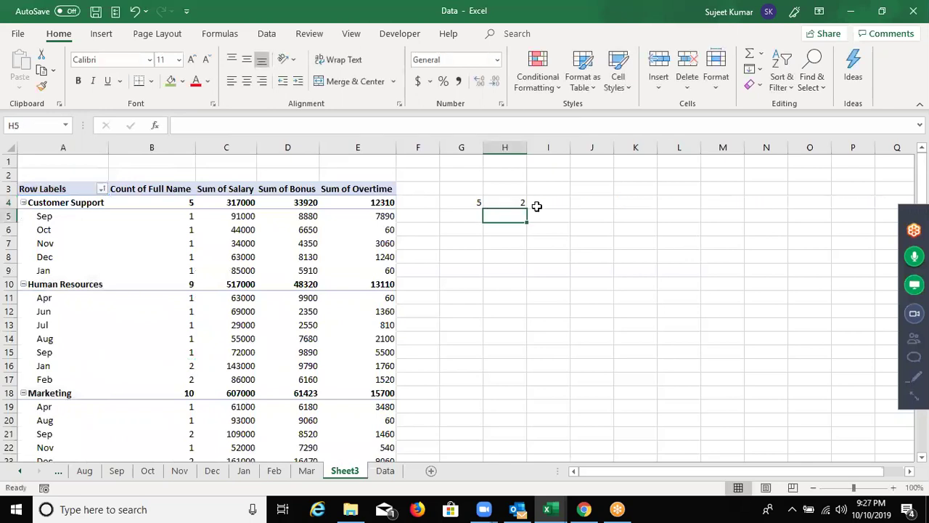
Review H4's Human Resources / Jan GETPIVOTDATA formula, which returns 2.
{"action": "left_click", "coordinate": [508, 202]}
{"action": "double_click", "coordinate": [509, 203]}
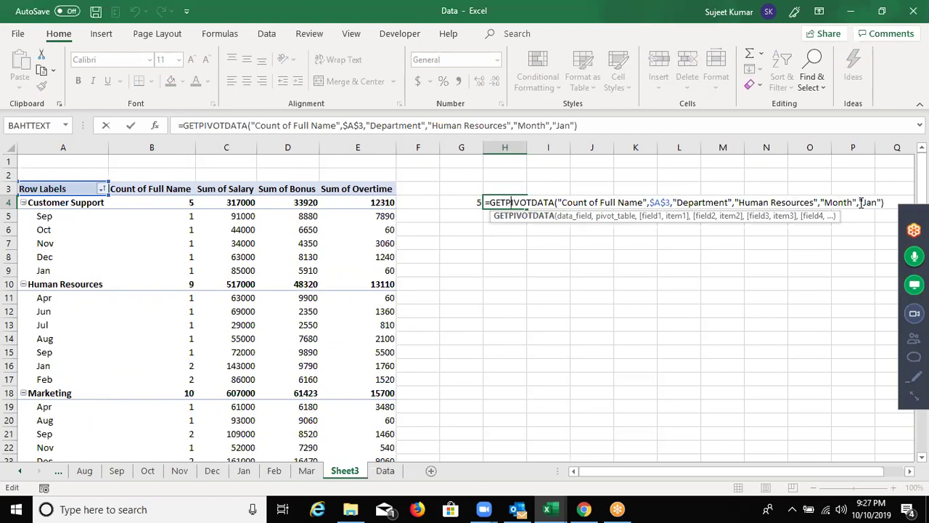
{"action": "key", "text": "ctrl+Return"}
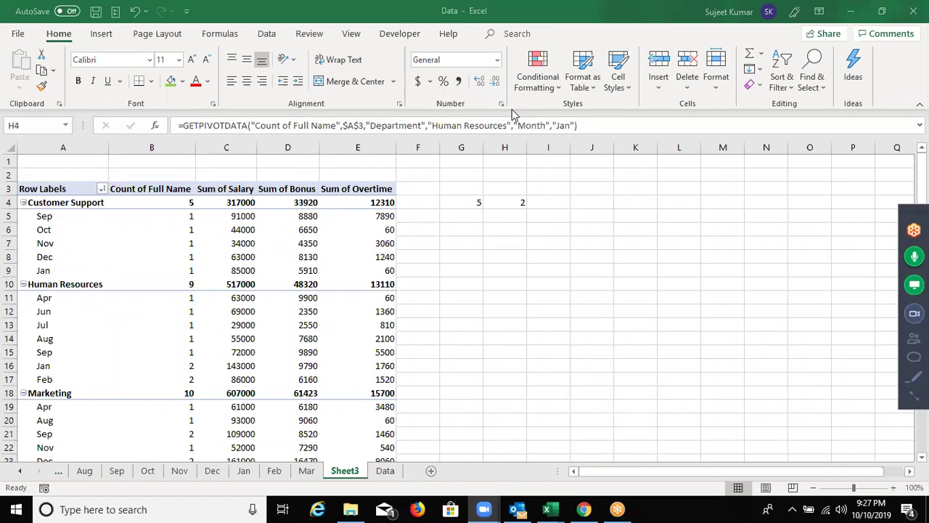
{"action": "left_click", "coordinate": [524, 202]}
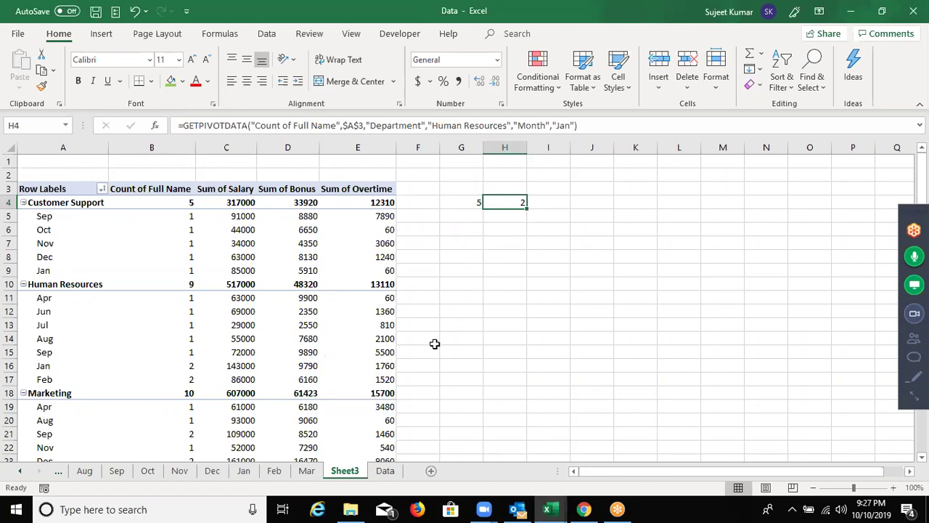
{"action": "left_click", "coordinate": [504, 241]}
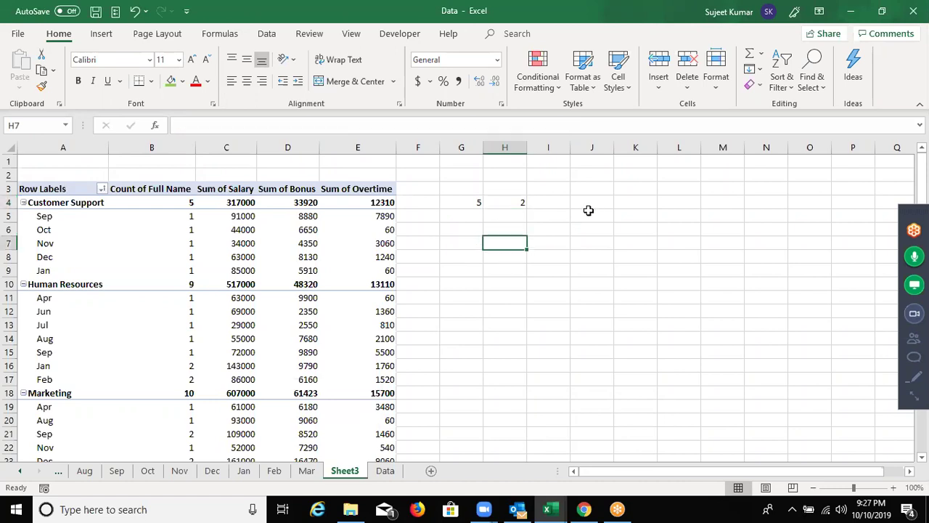
{"action": "left_click", "coordinate": [586, 207]}
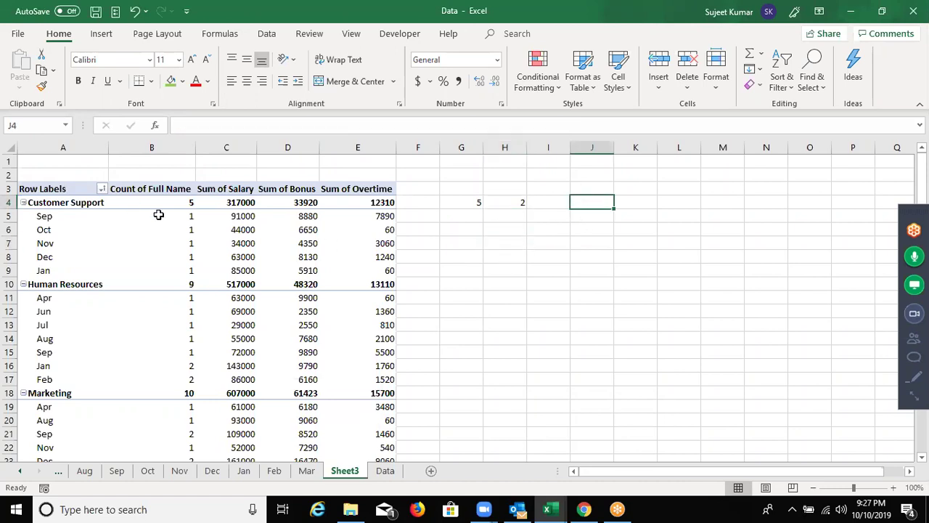
{"action": "left_click", "coordinate": [504, 201]}
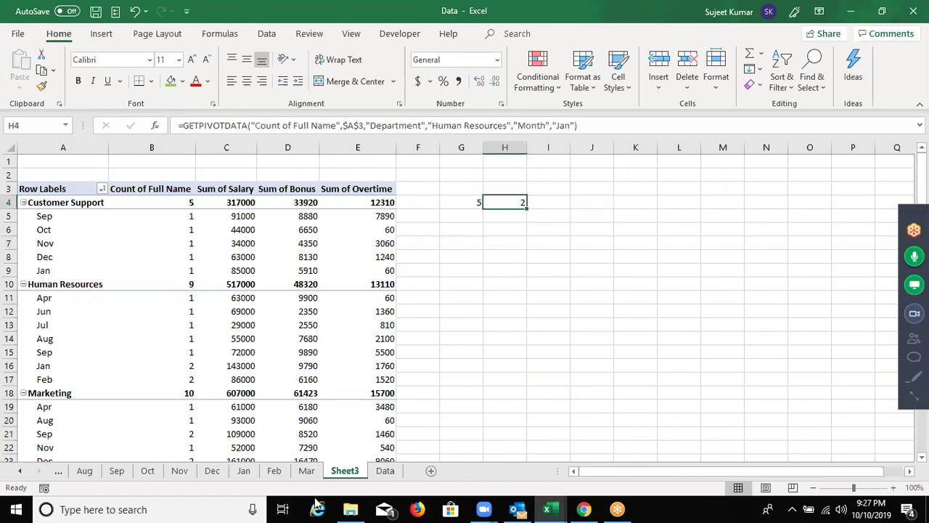
Replace the hard-coded Jan in H4's GETPIVOTDATA formula with a reference to I3.
{"action": "left_click", "coordinate": [560, 129]}
{"action": "key", "text": "Delete"}
{"action": "key", "text": "Delete"}
{"action": "key", "text": "Delete"}
{"action": "key", "text": "BackSpace"}
{"action": "key", "text": "BackSpace"}
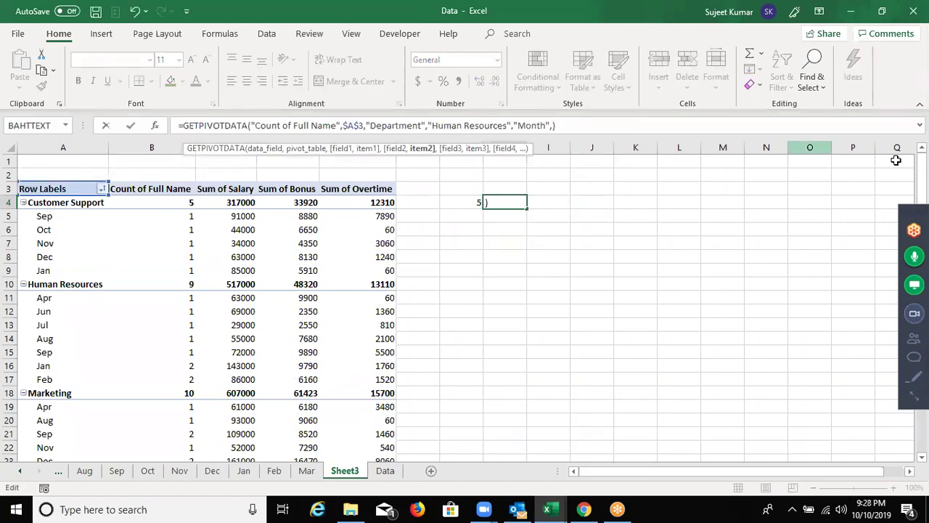
{"action": "left_click", "coordinate": [552, 183]}
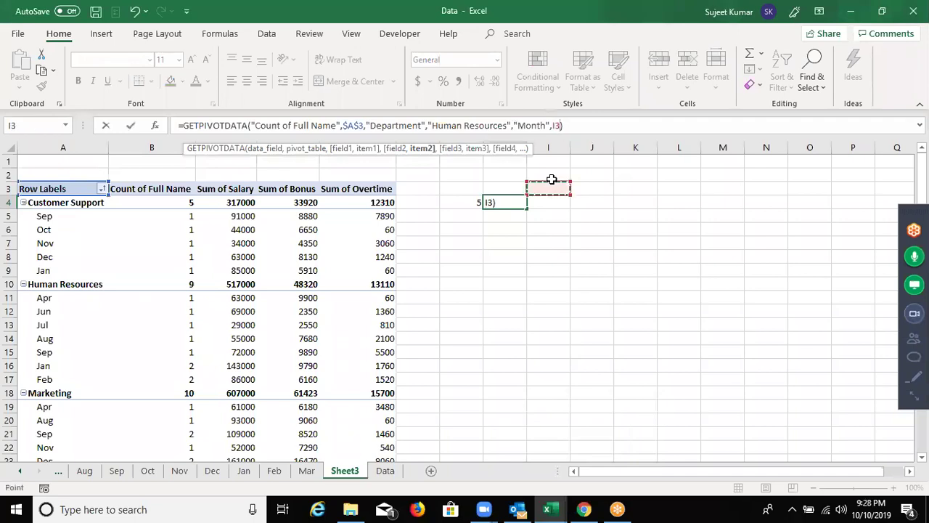
{"action": "key", "text": "Return"}
Enter Mar as the month in cell I3.
{"action": "key", "text": "Up"}
{"action": "key", "text": "Up"}
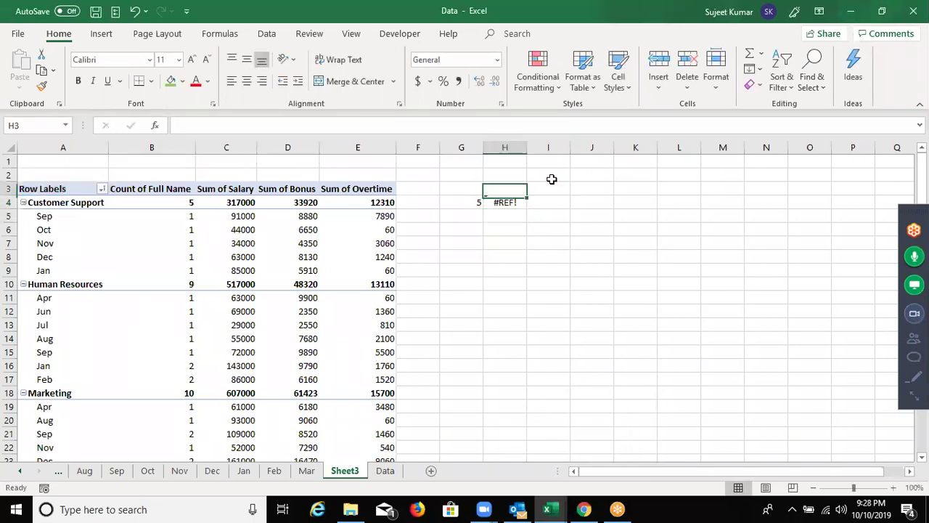
{"action": "key", "text": "Right"}
{"action": "type", "text": "JAn"}
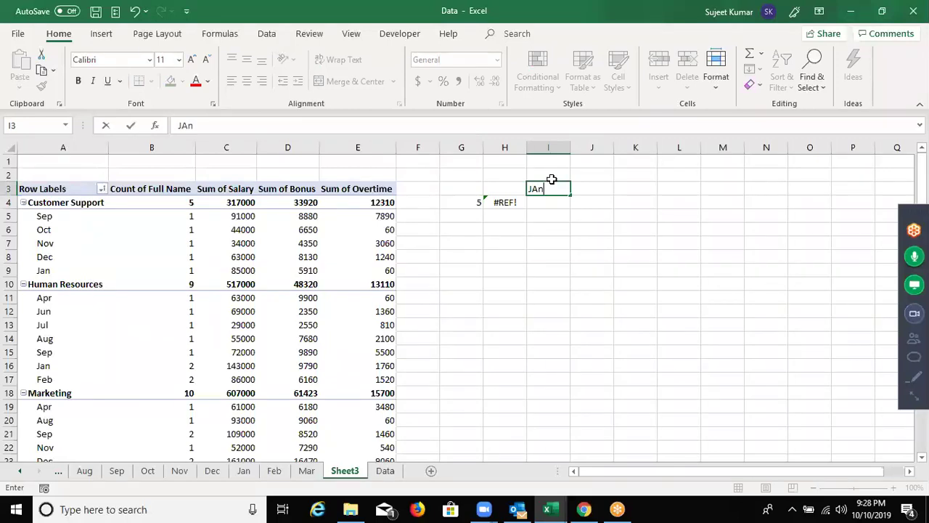
{"action": "key", "text": "BackSpace"}
{"action": "key", "text": "BackSpace"}
{"action": "key", "text": "BackSpace"}
{"action": "type", "text": "Mar"}
{"action": "key", "text": "Return"}
{"action": "key", "text": "Up"}
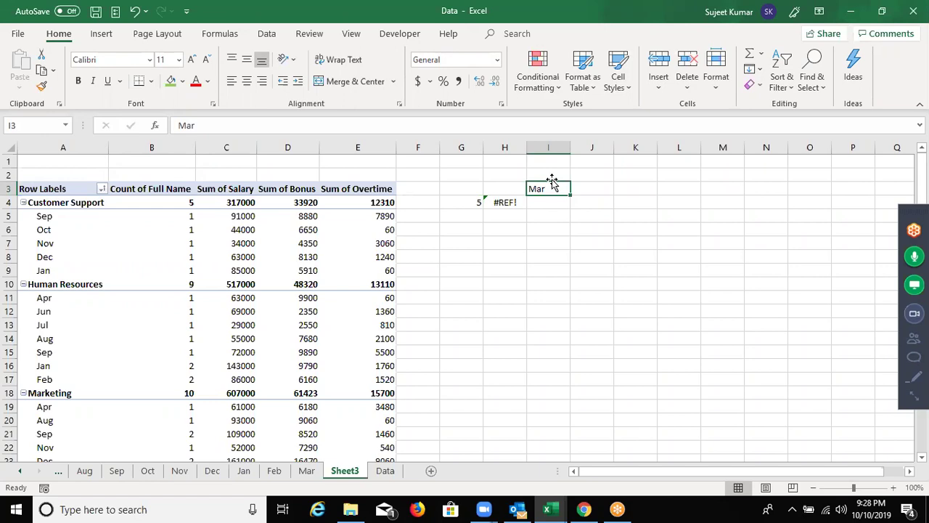
Check that H4 now returns #REF! for the Mar month.
{"action": "left_click", "coordinate": [542, 208]}
{"action": "left_click", "coordinate": [538, 190]}
{"action": "key", "text": "Down"}
{"action": "key", "text": "Left"}
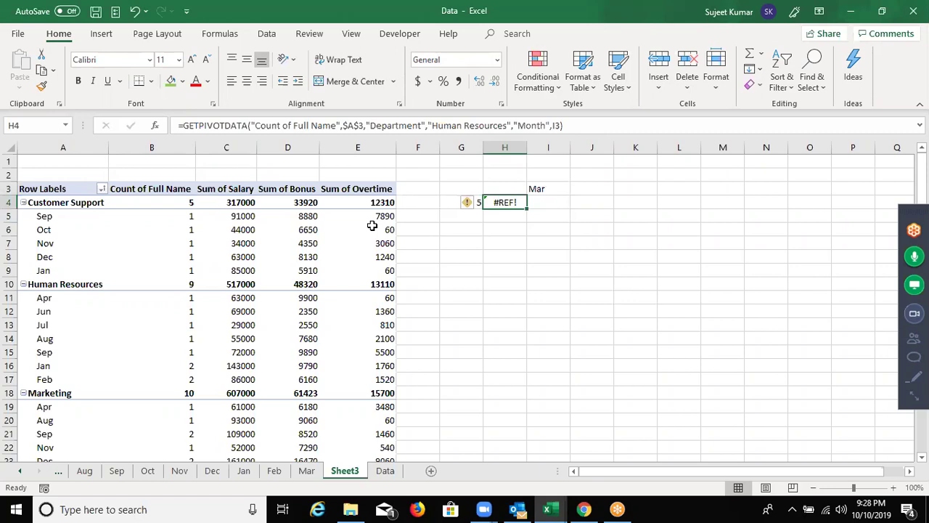
{"action": "left_click", "coordinate": [372, 227]}
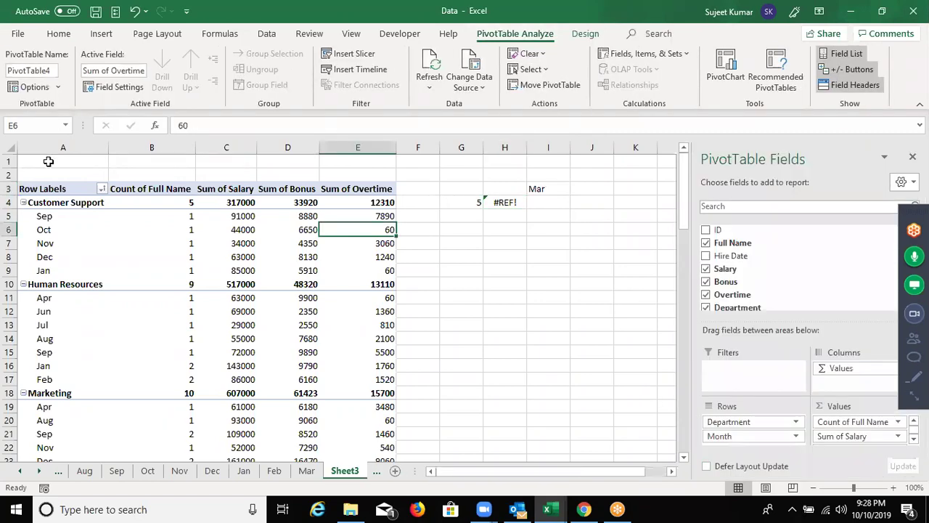
Confirm Generate GetPivotData is still enabled in the PivotTable Options list, glancing at Design settings.
{"action": "left_click", "coordinate": [55, 87]}
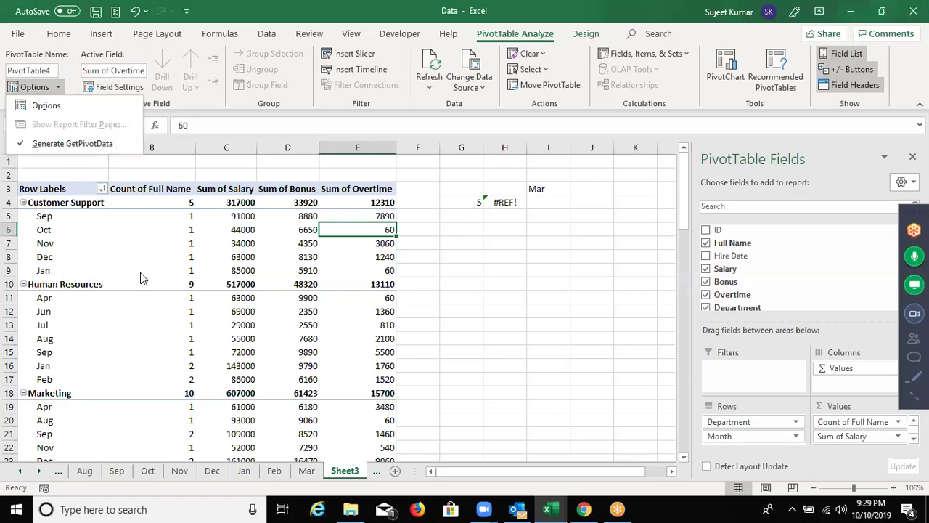
{"action": "key", "text": "Escape"}
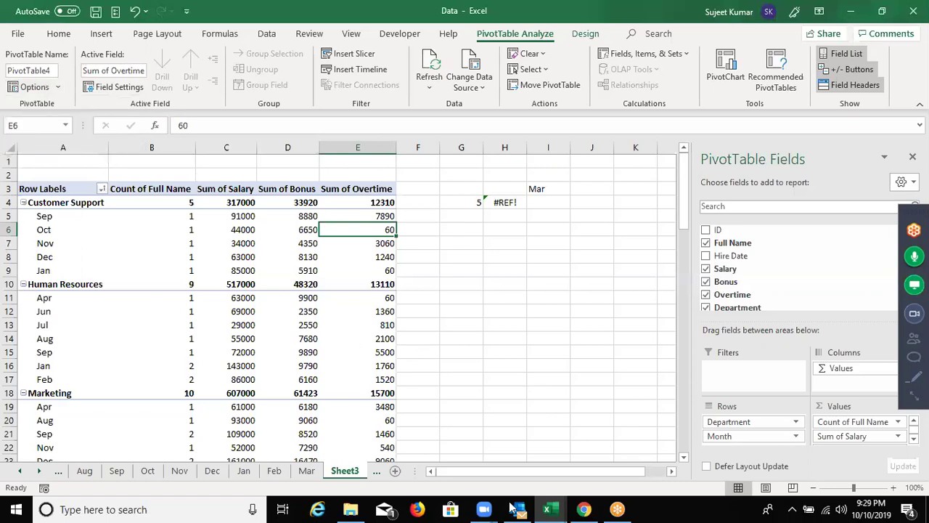
{"action": "left_click", "coordinate": [585, 36]}
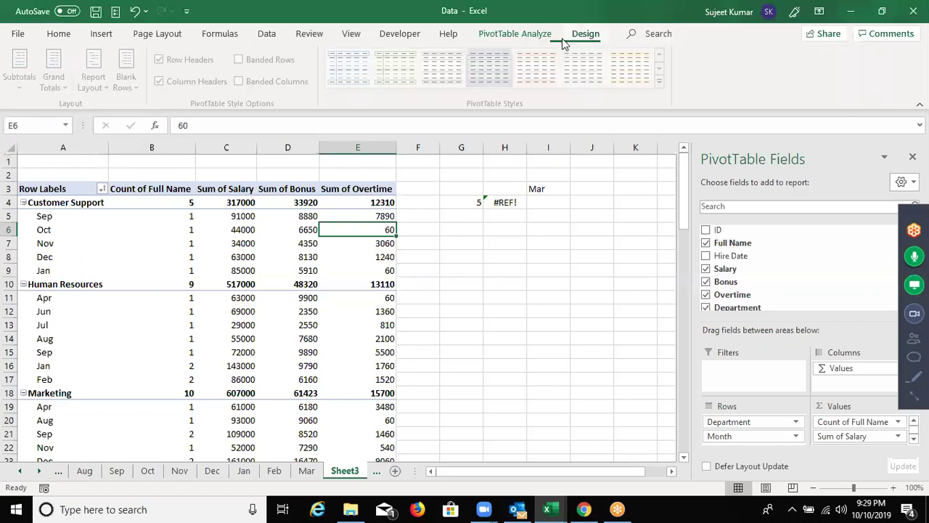
{"action": "left_click", "coordinate": [541, 40]}
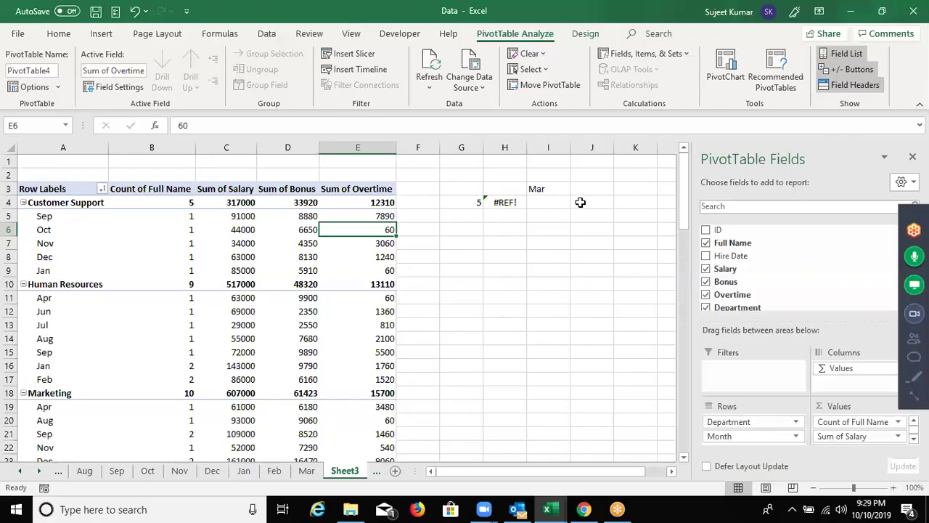
Hide Excel, delete the Sales Test item from the desktop, and refresh the desktop.
{"action": "key", "text": "super+d"}
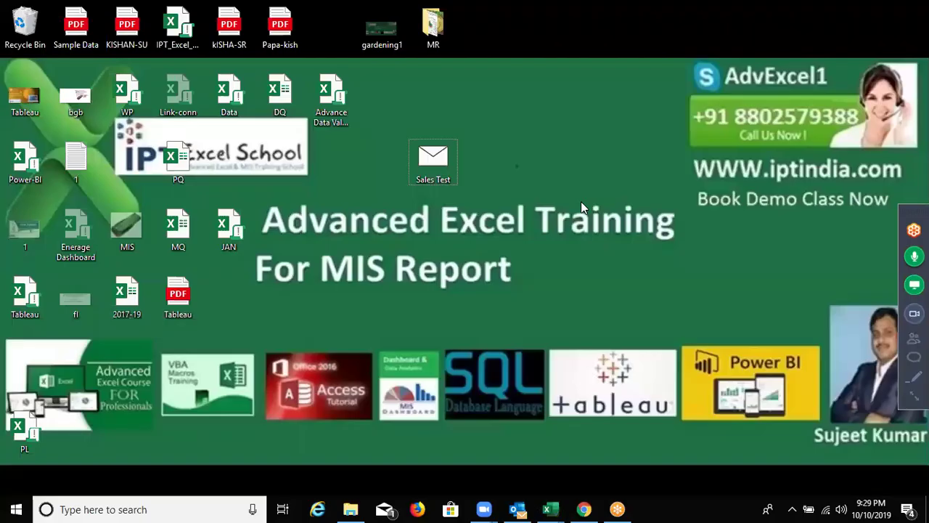
{"action": "right_click", "coordinate": [570, 96]}
{"action": "left_click", "coordinate": [443, 177]}
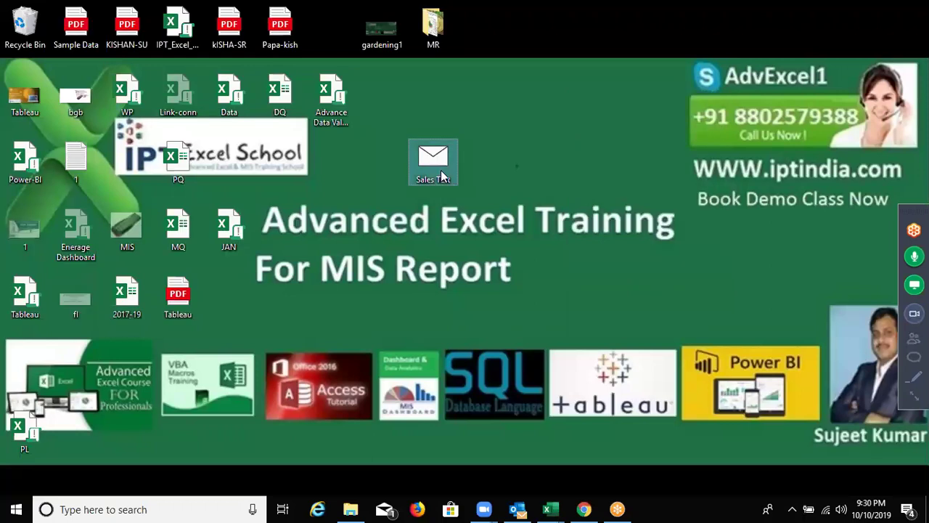
{"action": "key", "text": "Delete"}
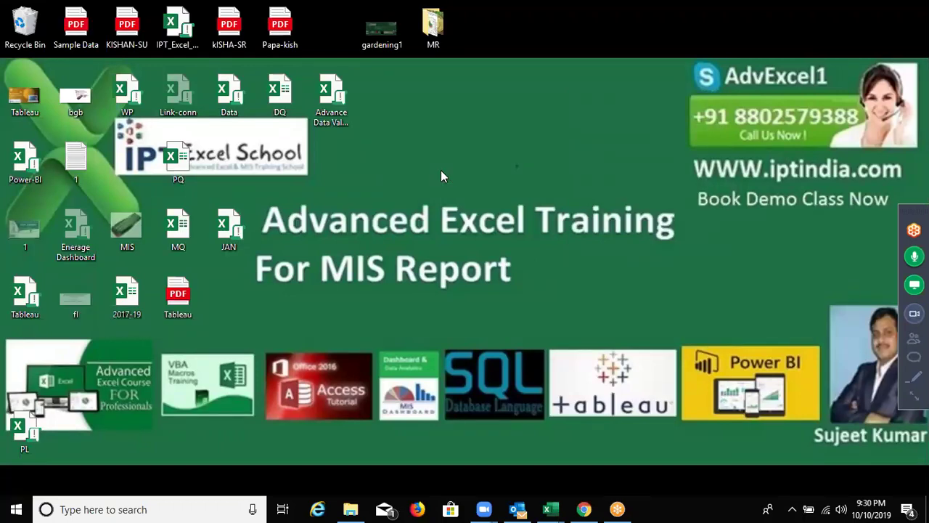
{"action": "right_click", "coordinate": [441, 170]}
{"action": "left_click", "coordinate": [472, 210]}
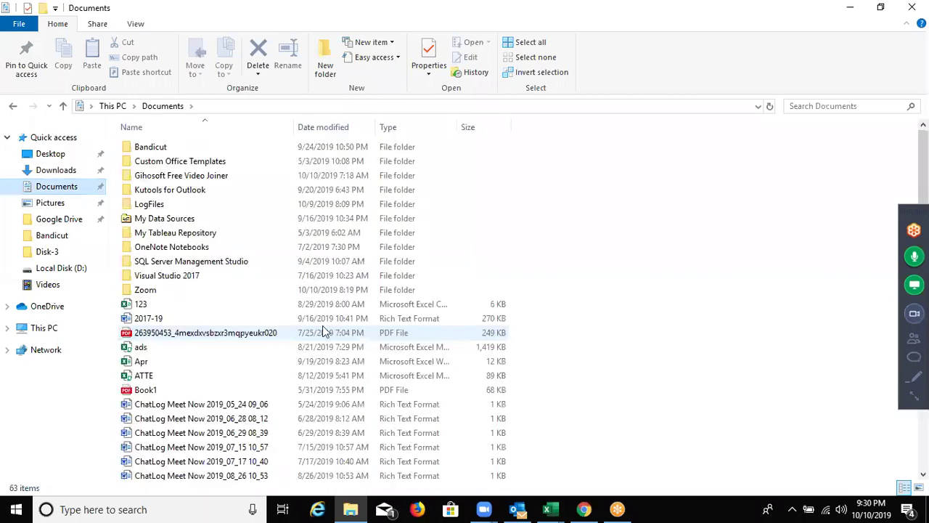
Open the Zoom folder in Documents and scroll down its meeting folders.
{"action": "key", "text": "z"}
{"action": "key", "text": "Return"}
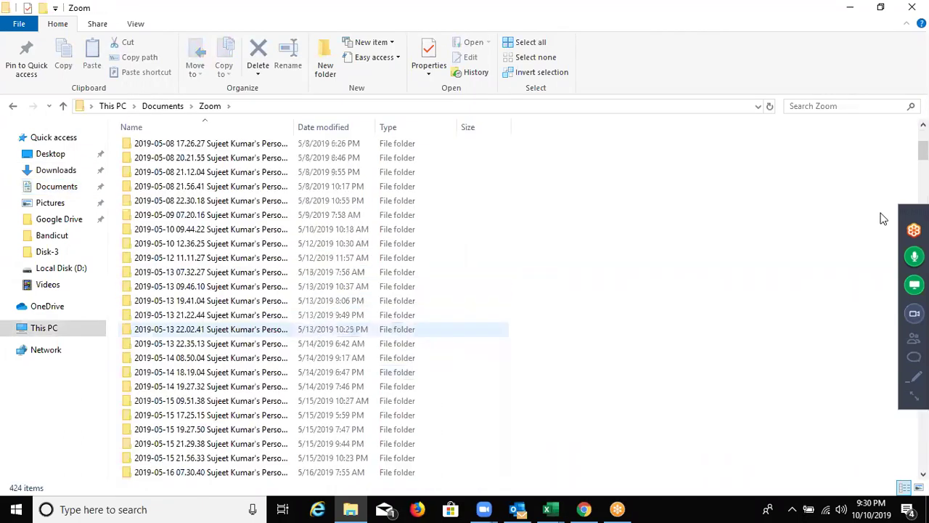
{"action": "scroll", "coordinate": [884, 219], "scroll_direction": "down", "scroll_amount": 10}
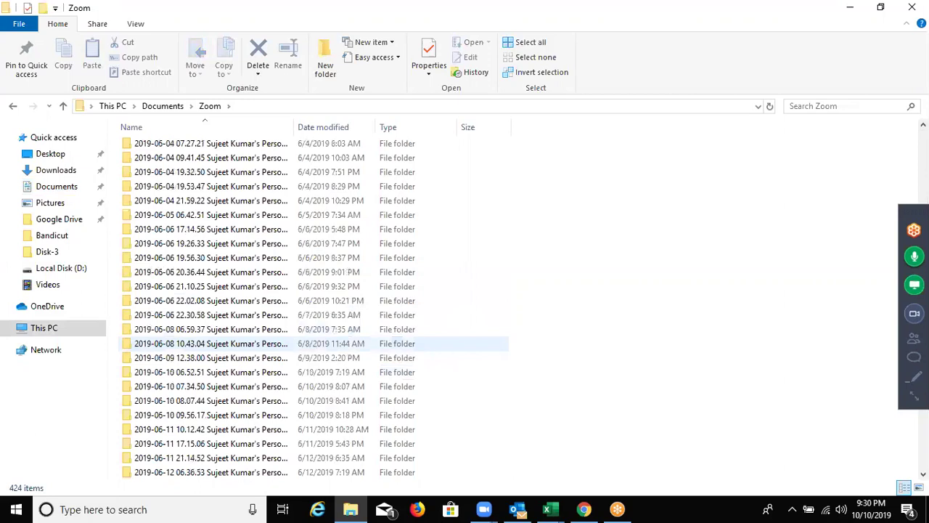
{"action": "scroll", "coordinate": [313, 343], "scroll_direction": "down", "scroll_amount": 10}
{"action": "scroll", "coordinate": [565, 438], "scroll_direction": "down", "scroll_amount": 10}
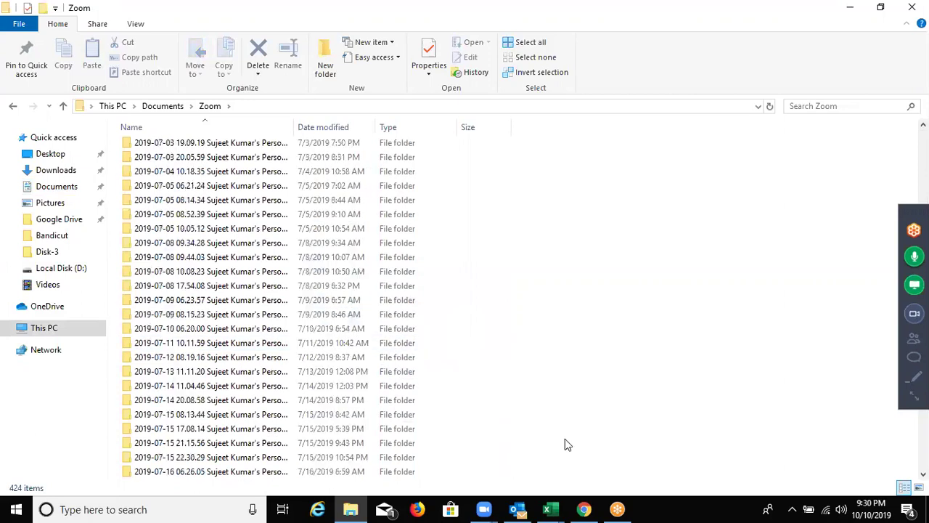
{"action": "scroll", "coordinate": [565, 438], "scroll_direction": "down", "scroll_amount": 20}
{"action": "scroll", "coordinate": [565, 439], "scroll_direction": "down", "scroll_amount": 10}
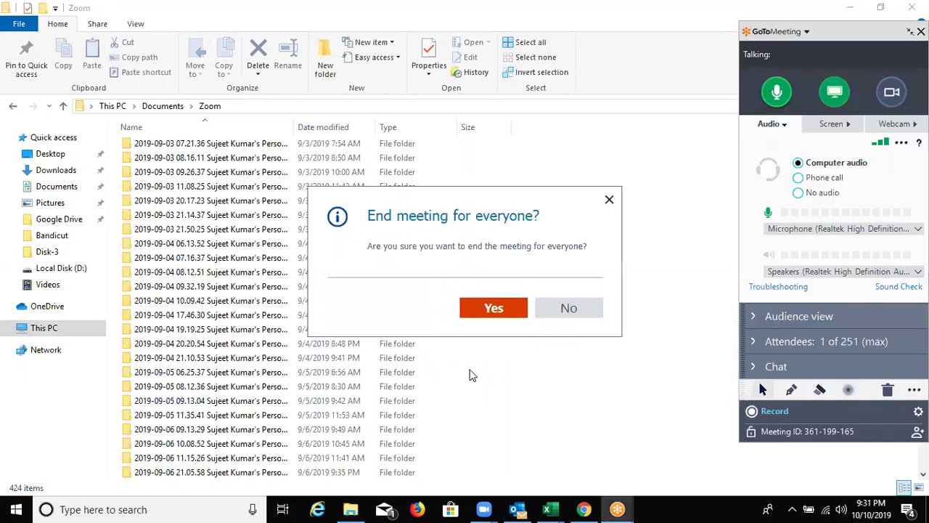
Select the latest 2019-10-10 meeting folder and bring up Zoom's End Meeting prompt.
{"action": "key", "text": "Return"}
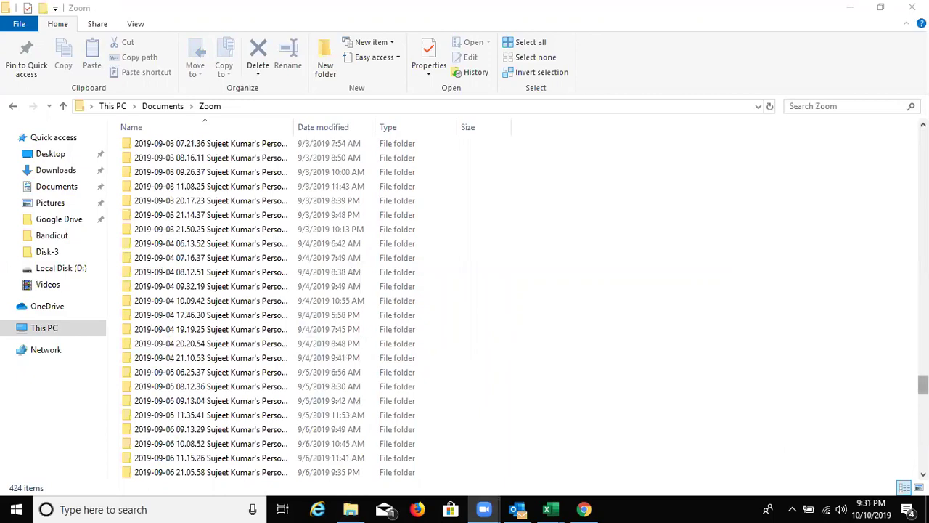
{"action": "scroll", "coordinate": [187, 479], "scroll_direction": "down", "scroll_amount": 20}
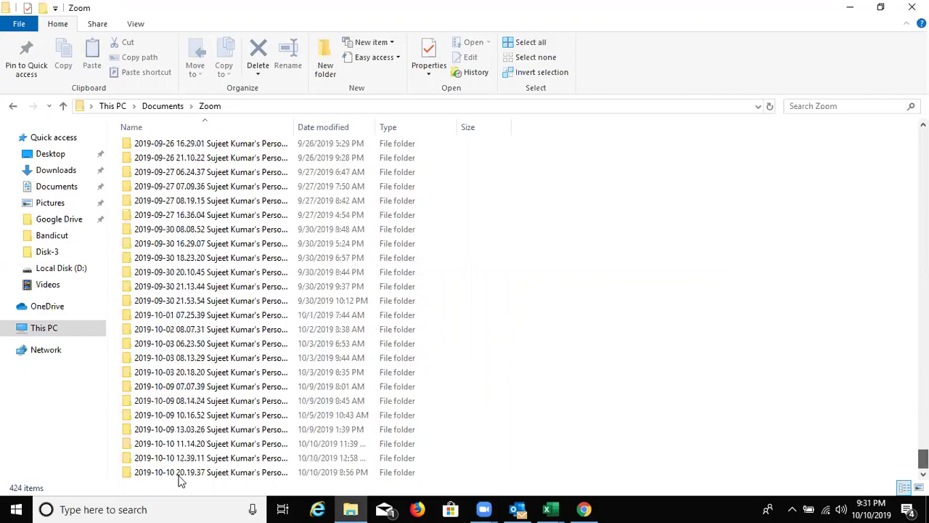
{"action": "left_click", "coordinate": [350, 472]}
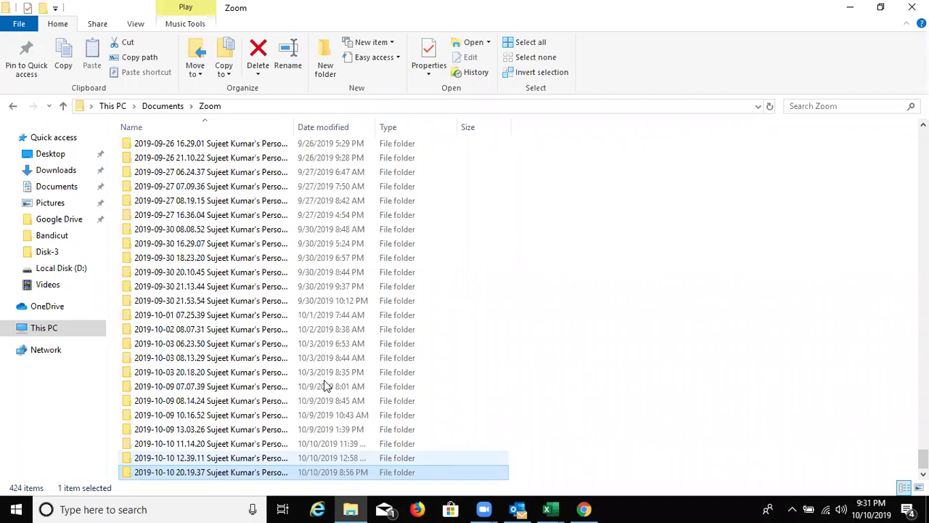
{"action": "key", "text": "alt+q"}
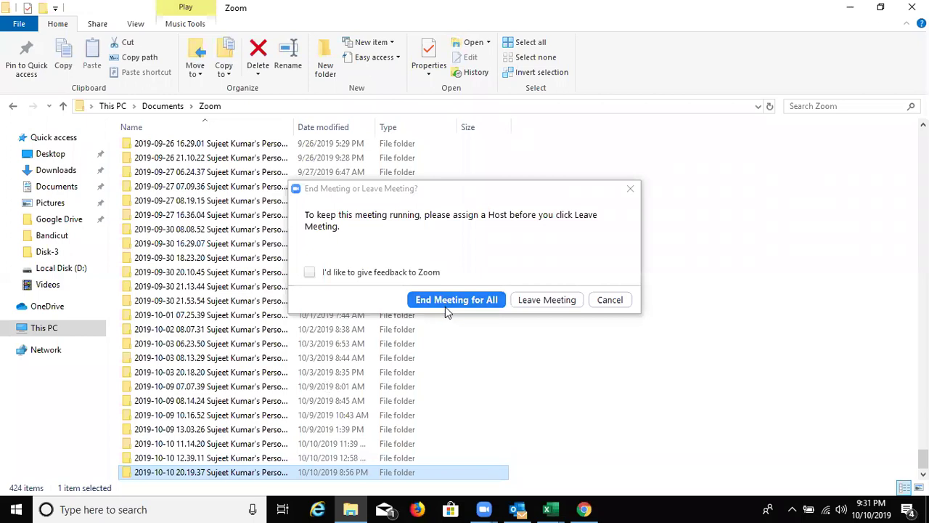